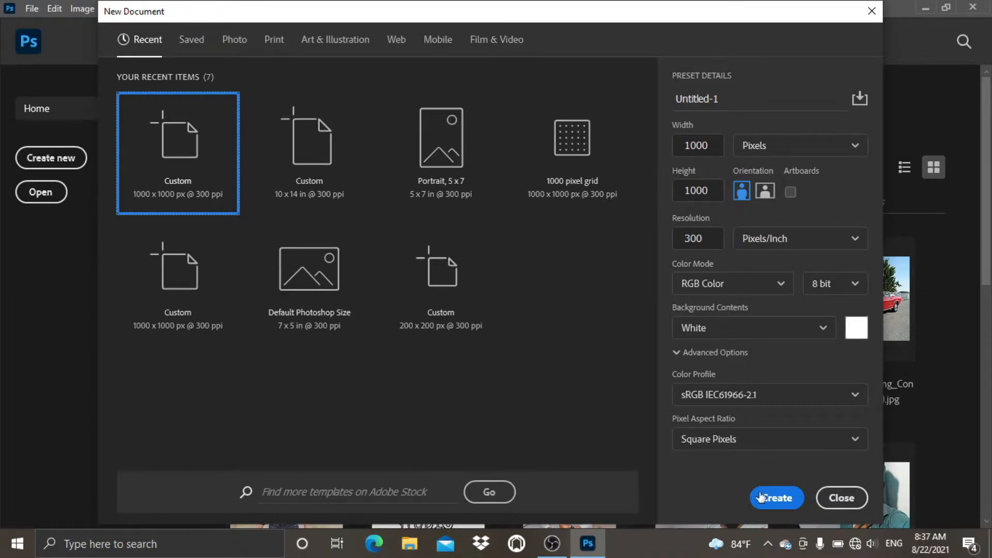
Step: Create a white 1000 × 1000 px RGB document at 300 pixels/inch and show its layer list
left_click(776, 498)
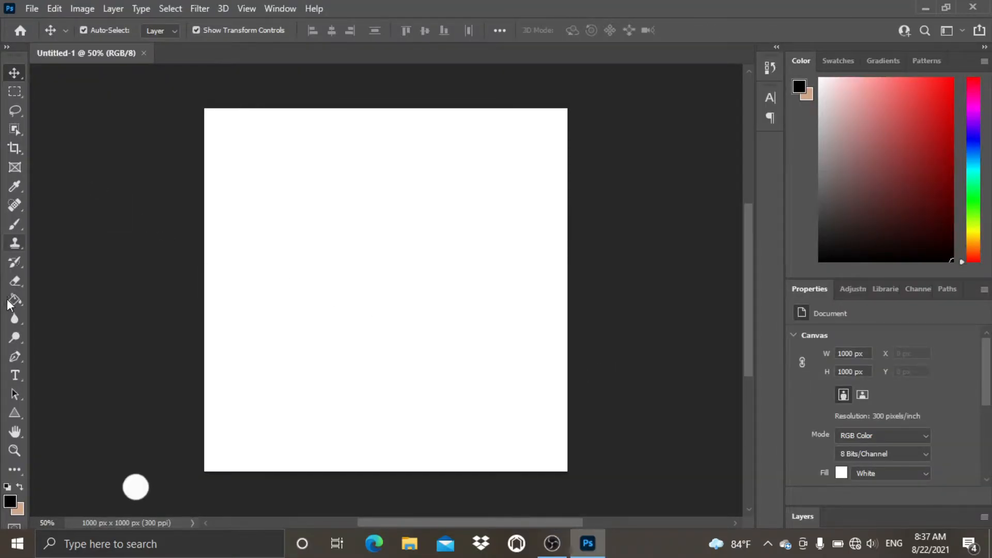
left_click(804, 515)
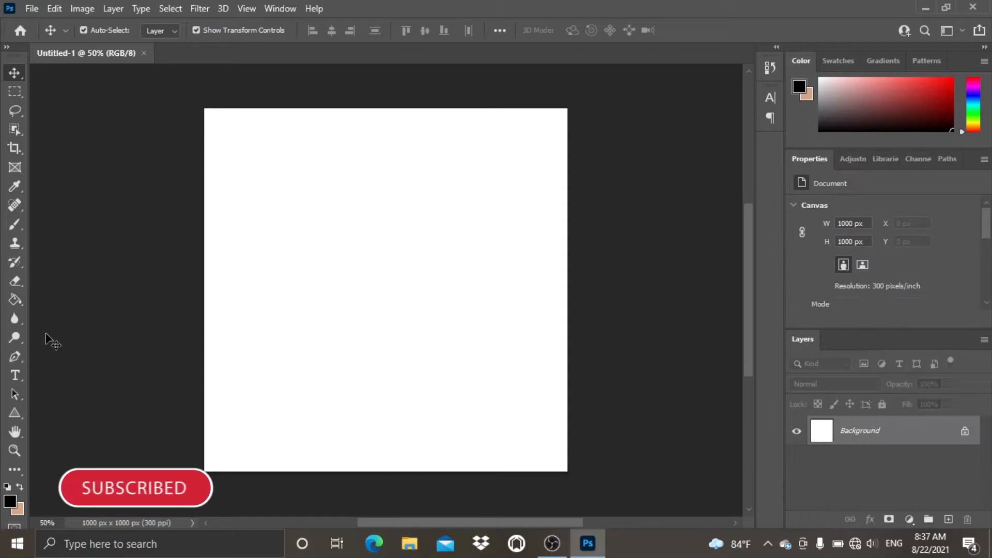
Step: Add a horizontal text layer containing the letter N in the left half of the canvas
left_click(20, 378)
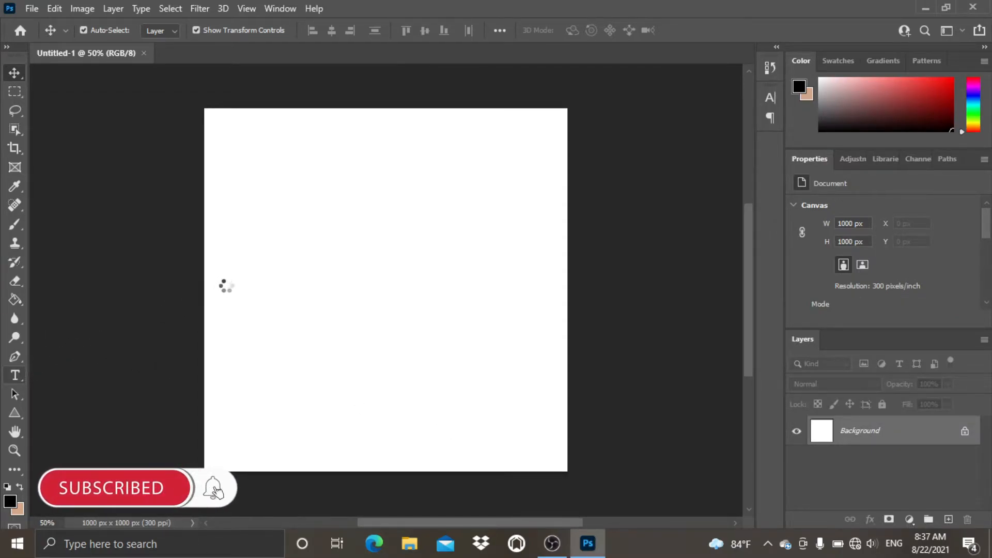
left_click(255, 264)
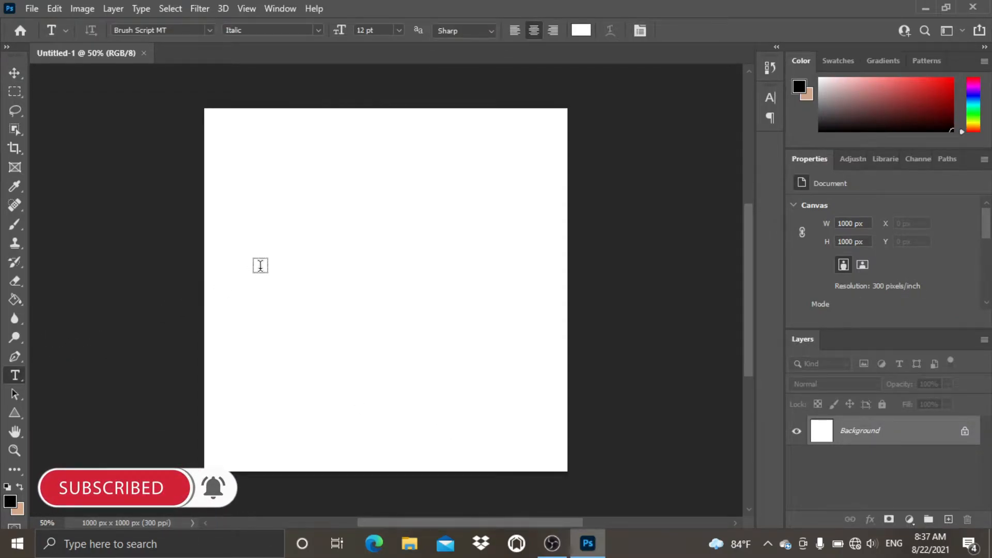
left_click(256, 263)
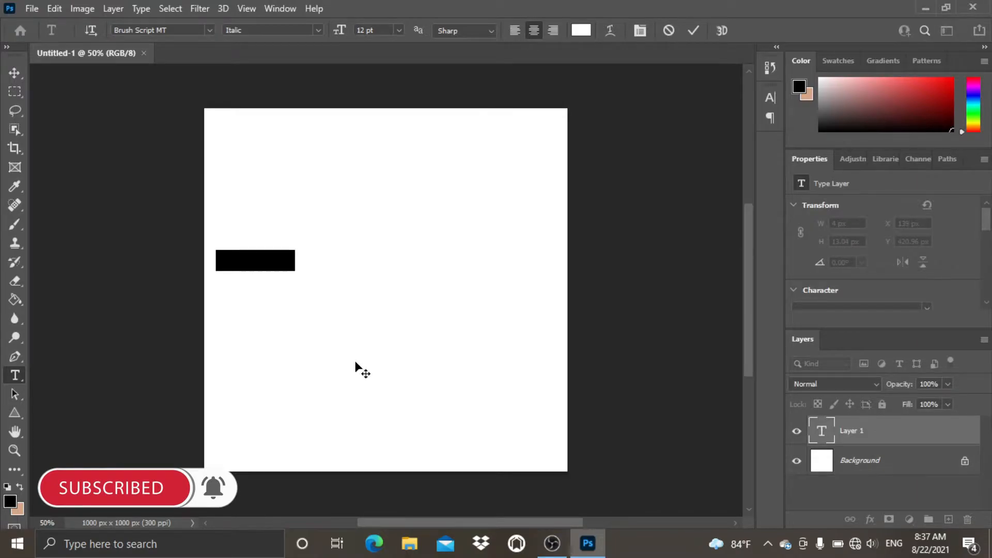
key("BackSpace")
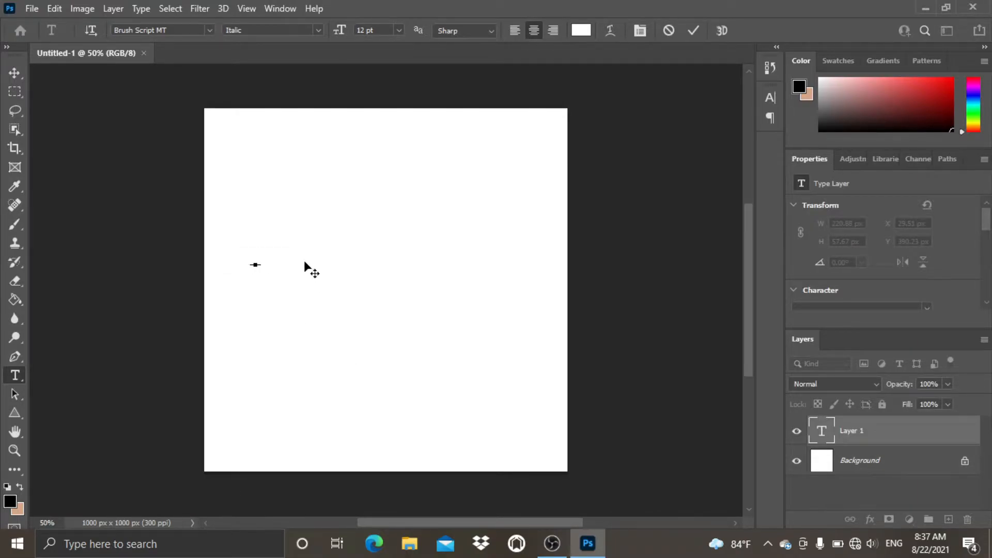
Step: Set the letter N's text colour to black (000000) and its font to Calibri Bold
left_click_drag(259, 253, 225, 252)
left_click(582, 30)
left_click_drag(578, 161, 671, 343)
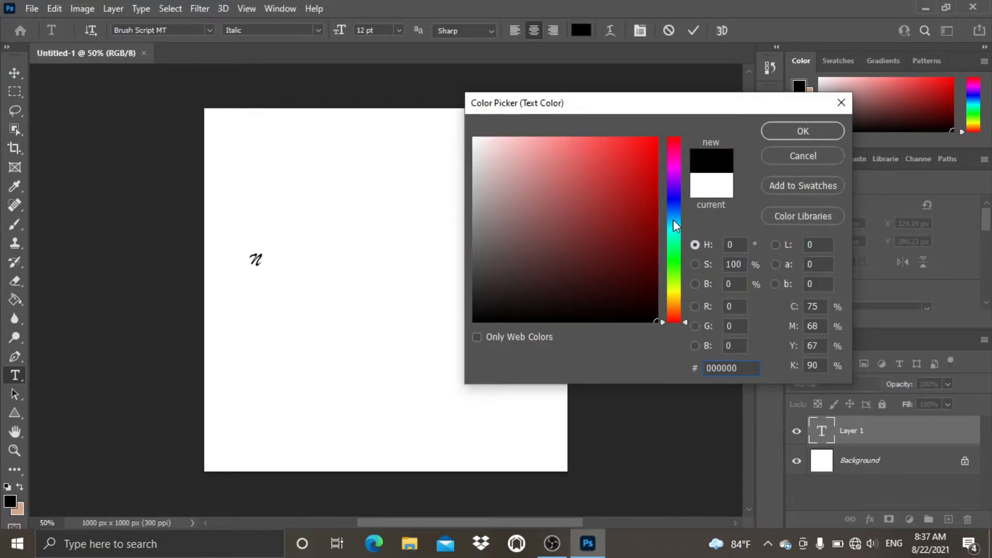
left_click(789, 132)
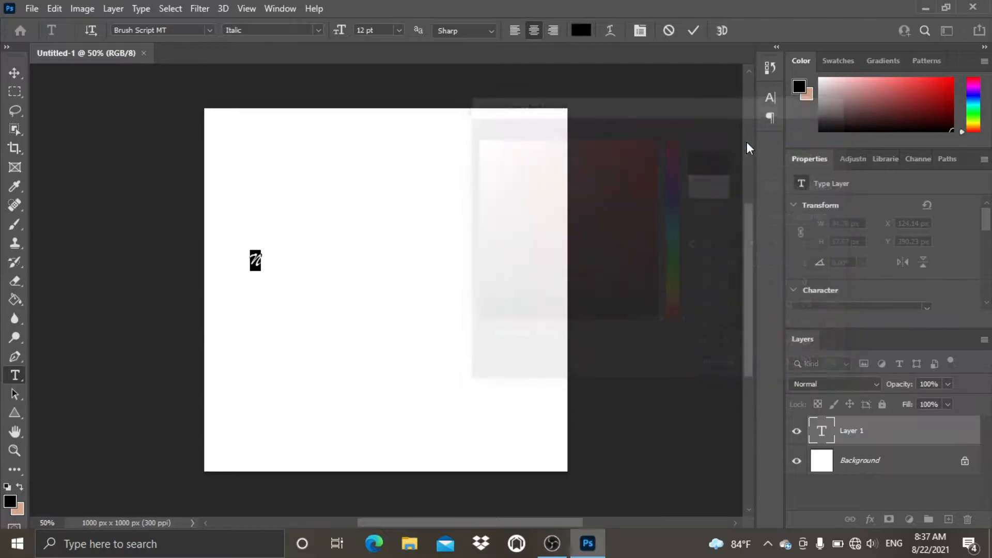
left_click(209, 30)
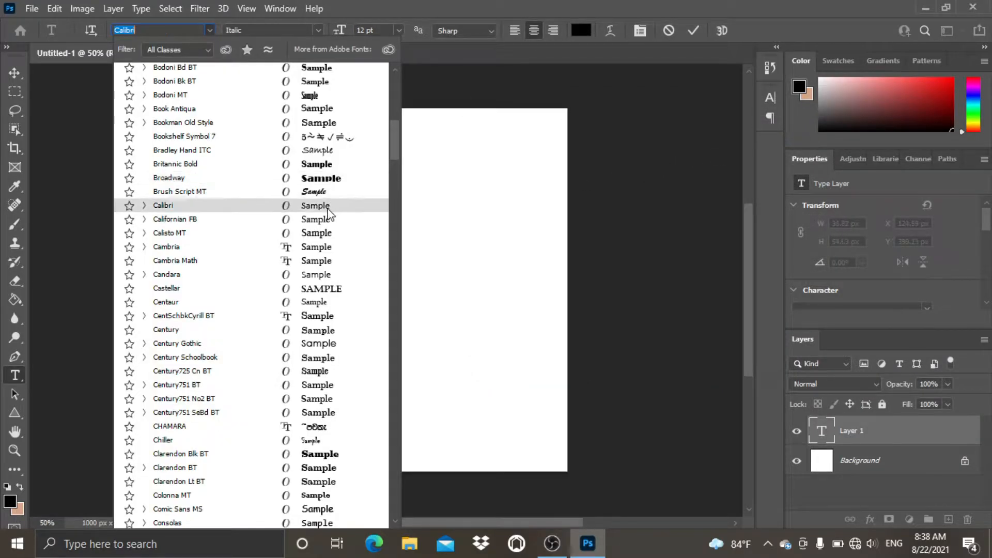
left_click(328, 207)
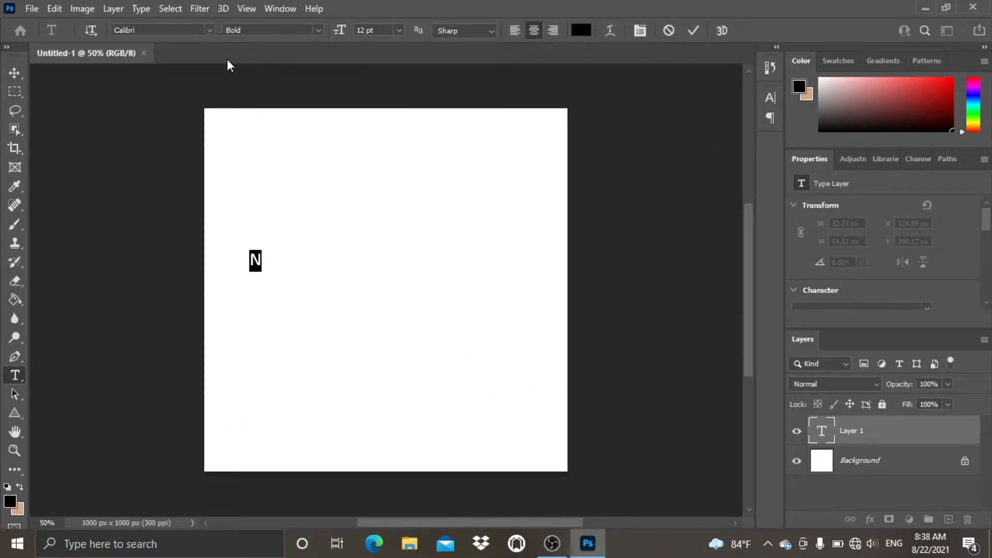
Step: Enlarge the N to about 744% and place it vertically centred in the left half of the canvas
left_click(16, 72)
left_click_drag(260, 265, 336, 317)
left_click_drag(320, 278, 304, 311)
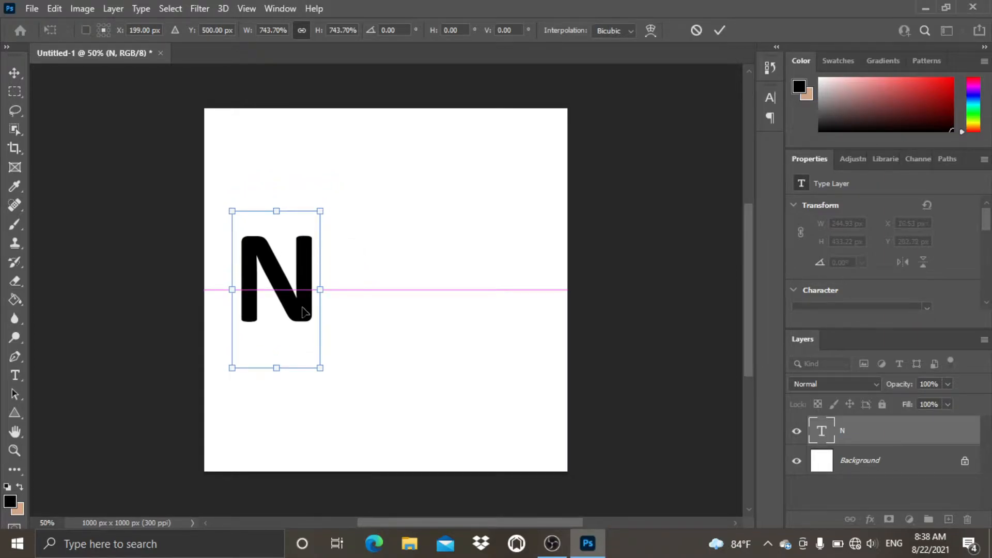
left_click(719, 30)
left_click(664, 129)
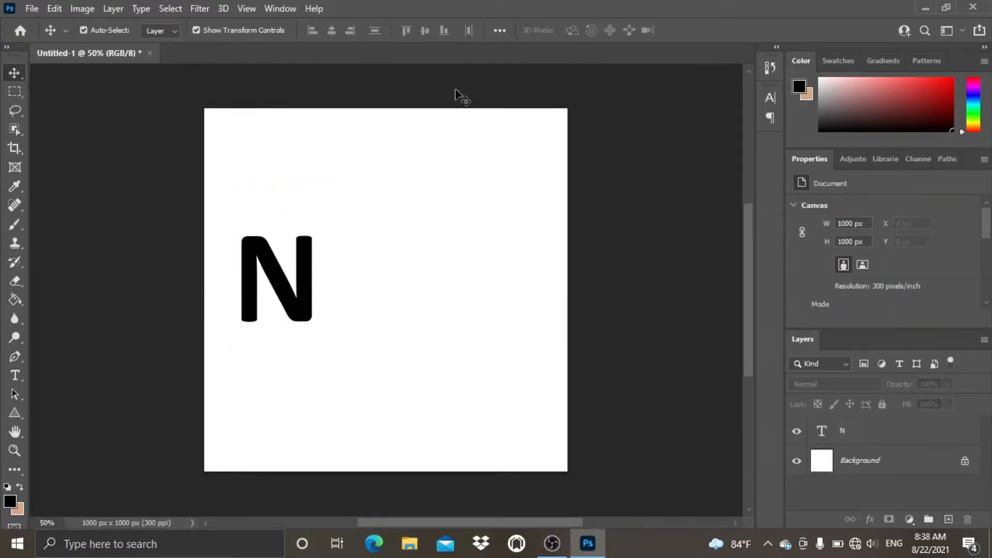
Step: Duplicate the N layer, move the copy about 401 px to the right, and change its text to Z
left_click(254, 261)
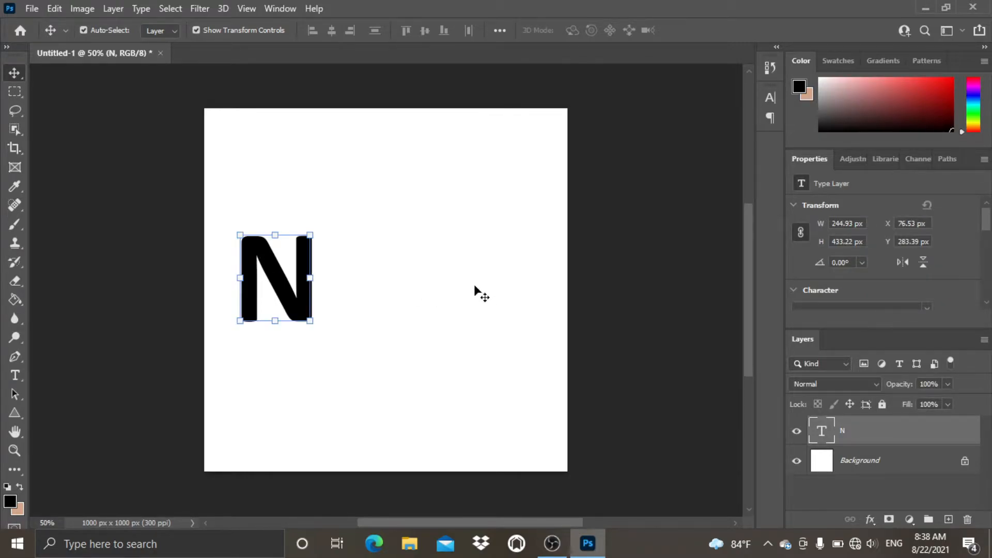
key("ctrl+j")
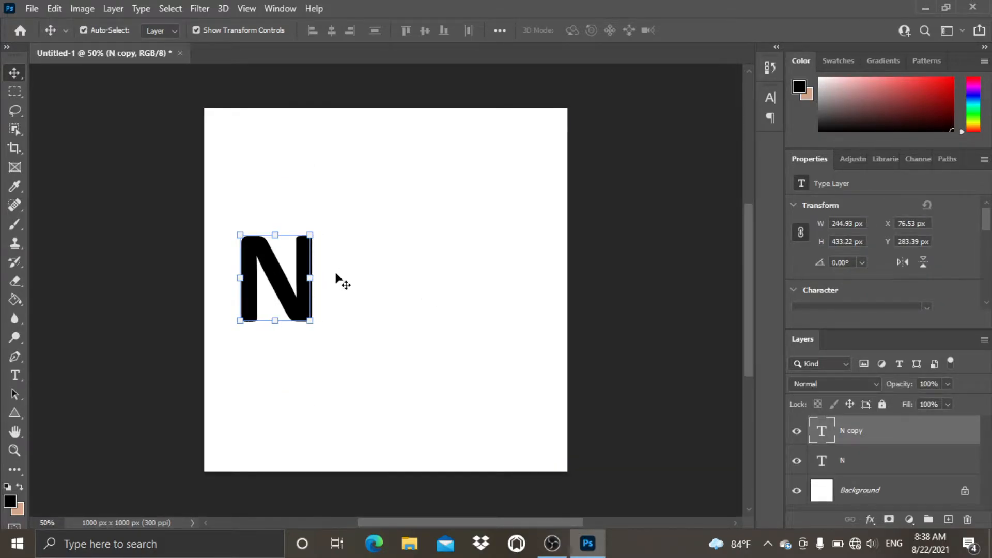
left_click_drag(297, 294, 446, 292)
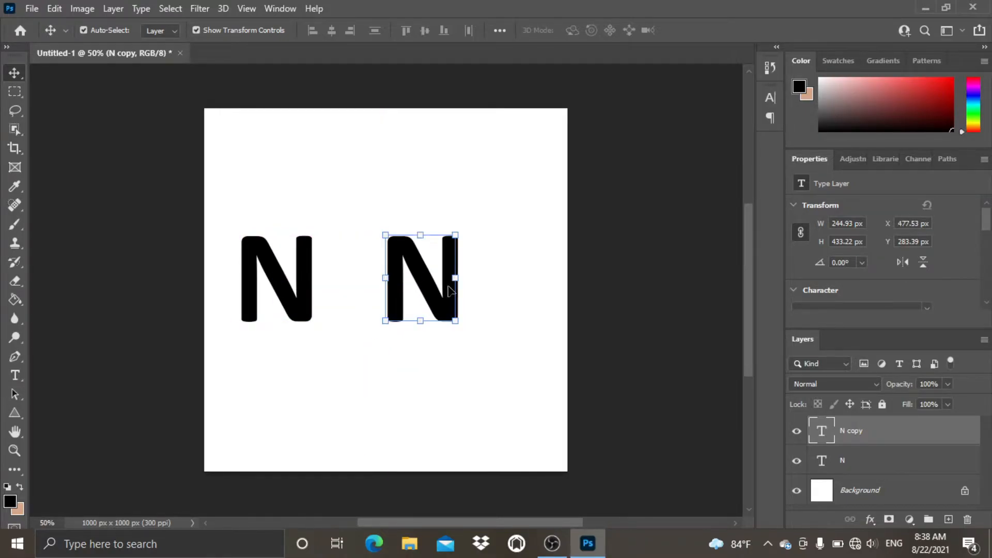
double_click(822, 432)
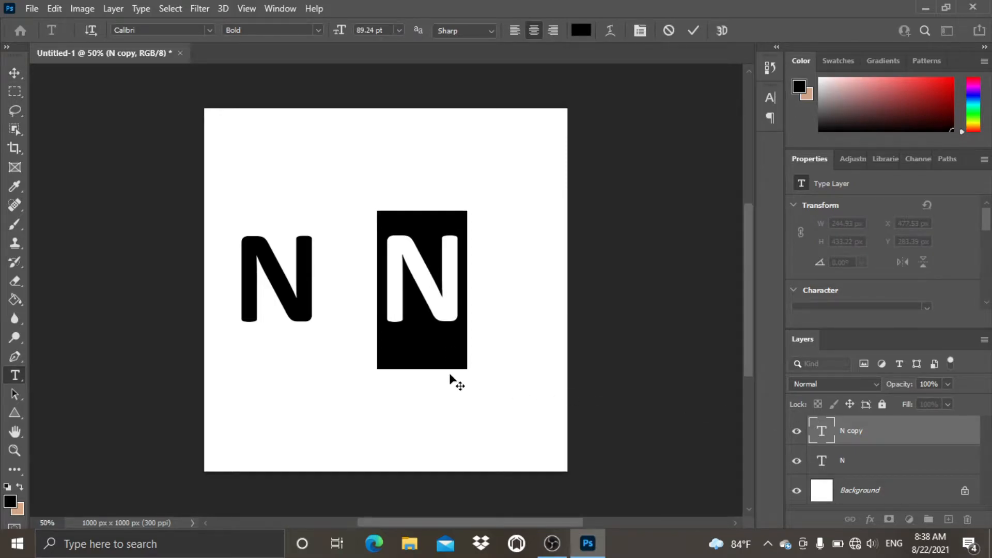
type("Z")
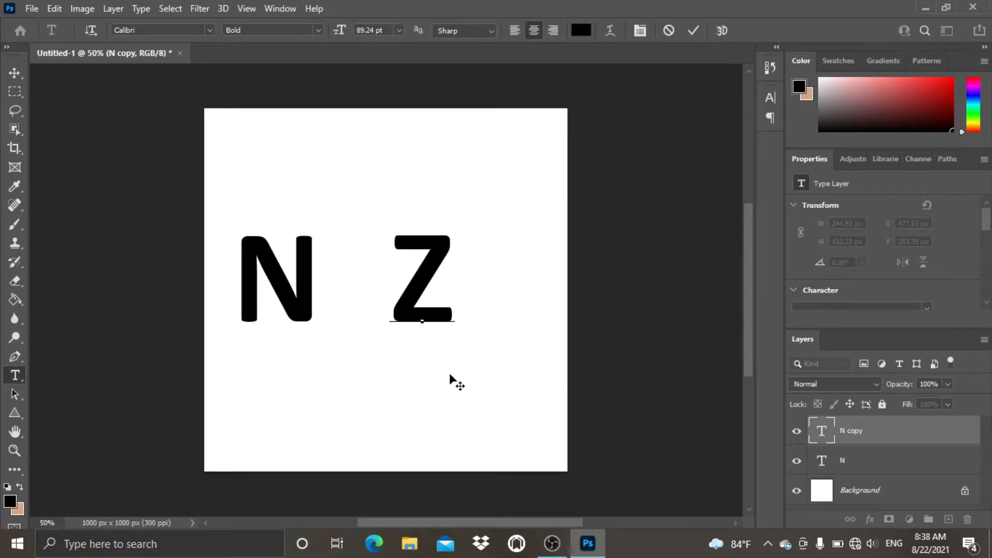
left_click(693, 31)
Step: Move the N and Z together to the right until the pair is horizontally centred on the canvas
key("v")
left_click_drag(204, 195, 457, 332)
left_click_drag(417, 300, 458, 301)
left_click(609, 288)
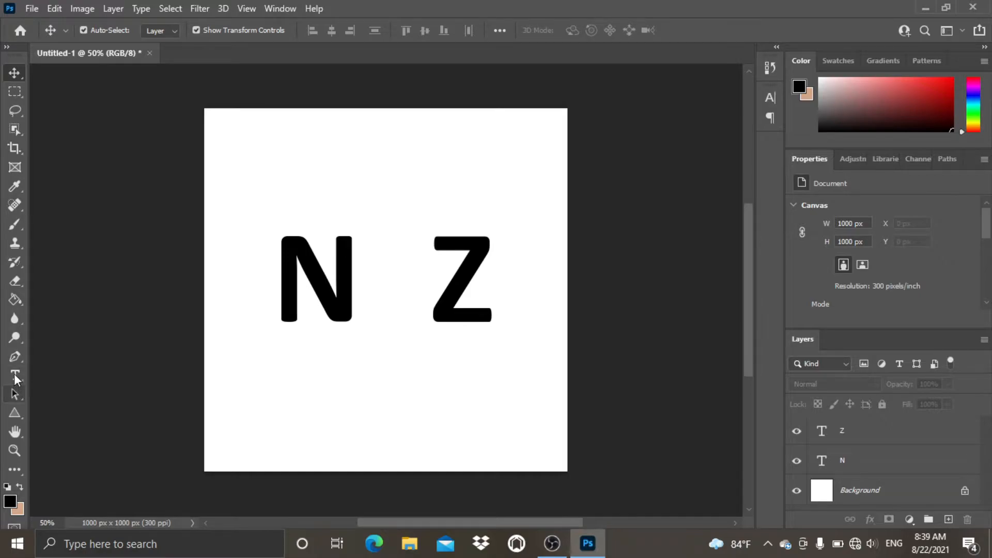
Step: Draw a black rectangle about 41 × 195 px over the N's right stem and move it into the gap beside the N
left_click(15, 413)
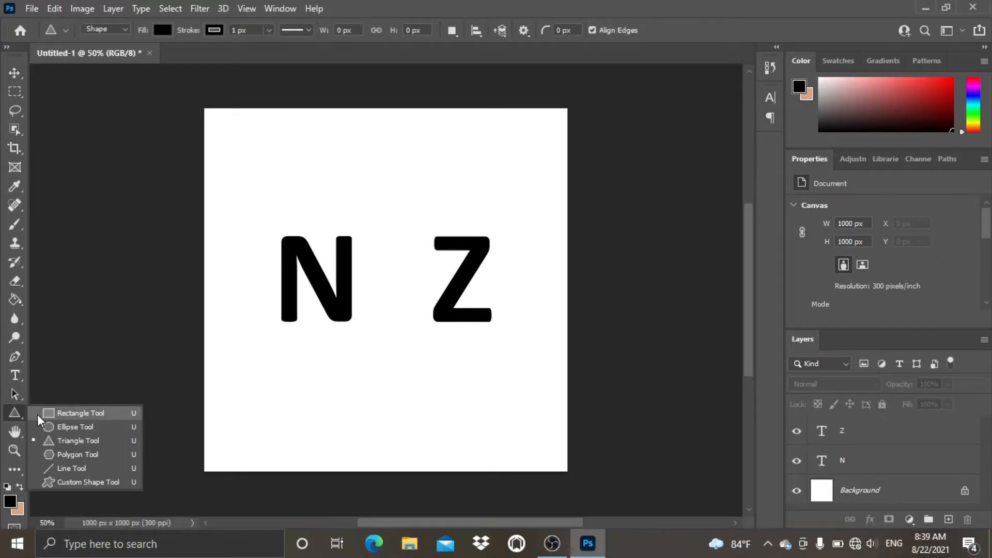
left_click(50, 416)
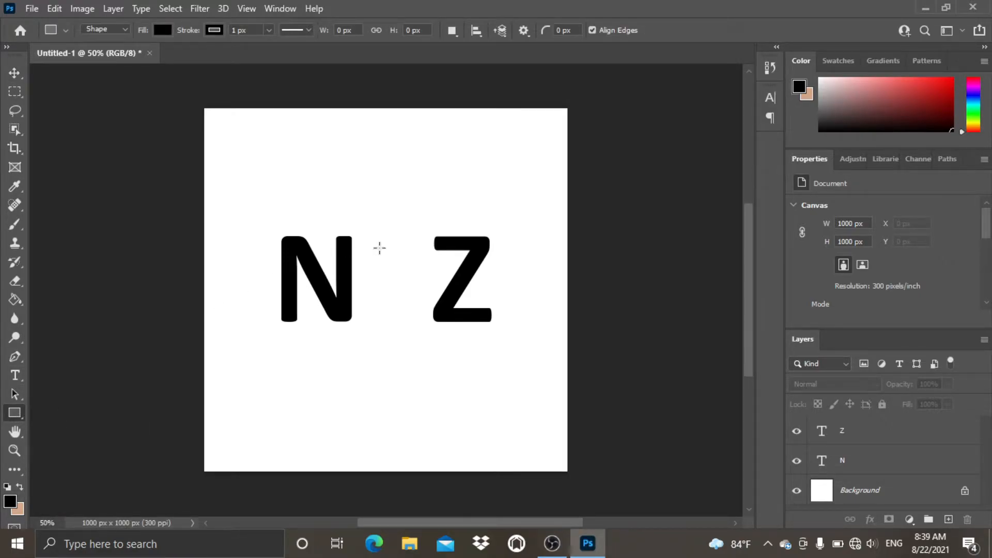
left_click_drag(336, 238, 351, 309)
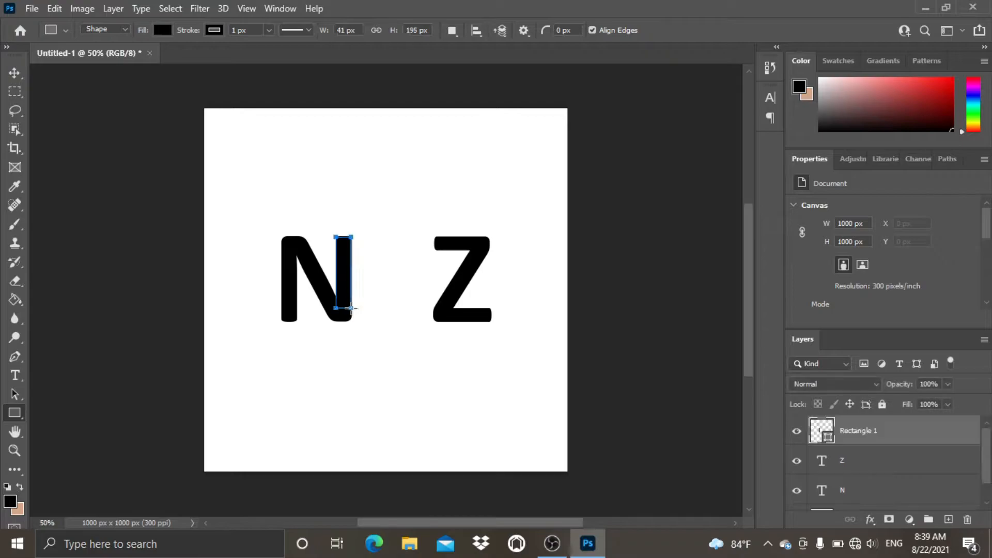
left_click(15, 72)
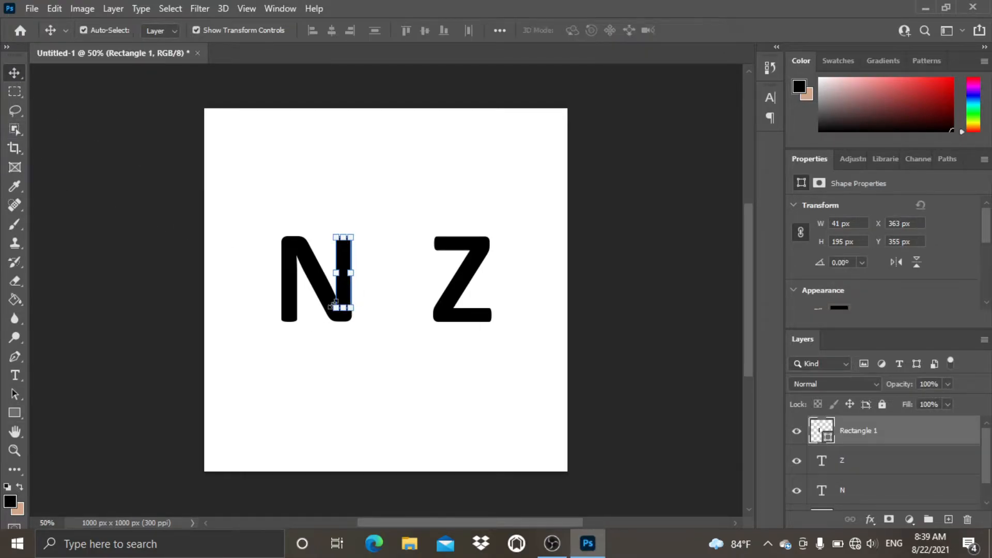
left_click_drag(343, 290, 366, 291)
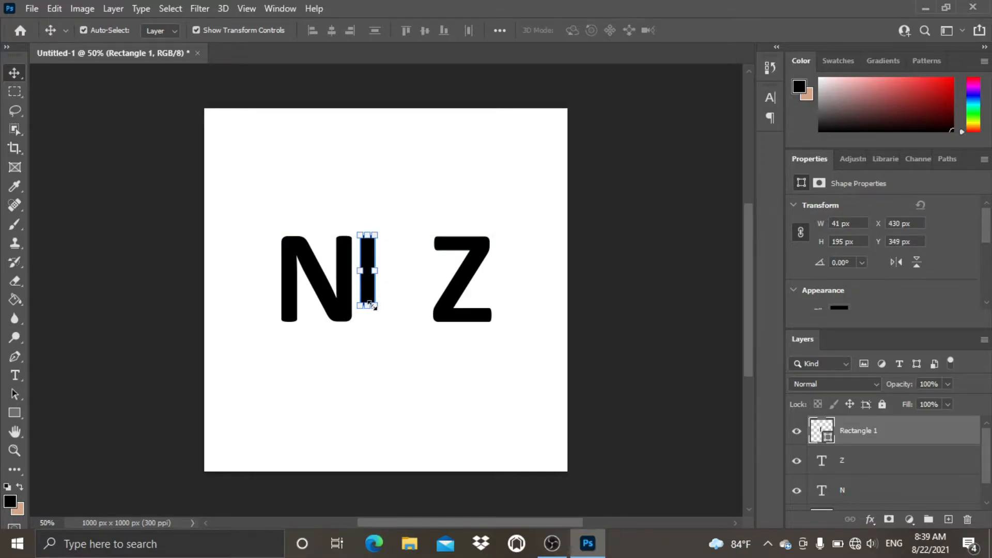
Step: Rotate the rectangle 90° clockwise and place it as a horizontal bar between the tops of the N and Z
key("ctrl+t")
right_click(373, 307)
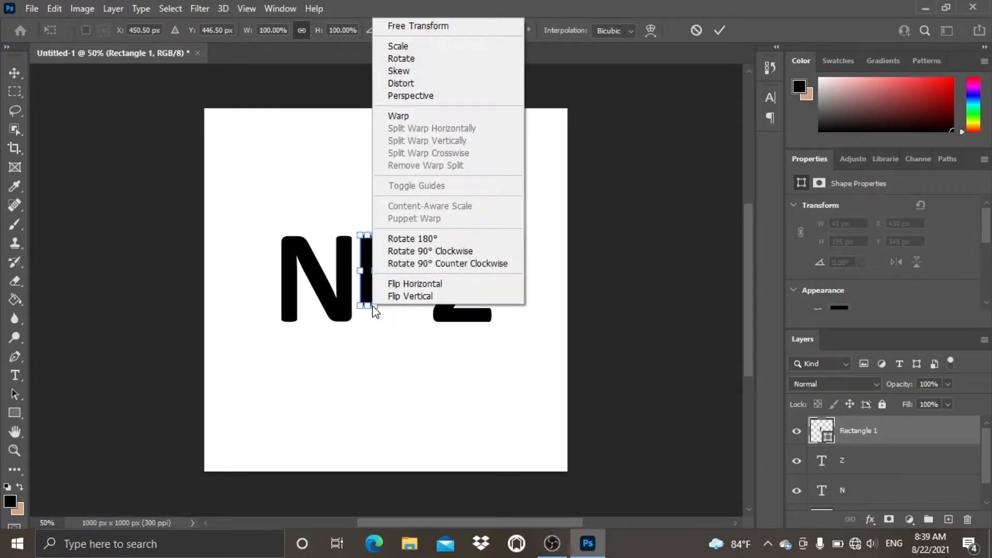
left_click(432, 252)
left_click_drag(376, 276, 399, 244)
left_click(718, 31)
left_click(672, 158)
Step: Nudge the horizontal bar down 4 px to line it up with the top edges of the letters
left_click(394, 247)
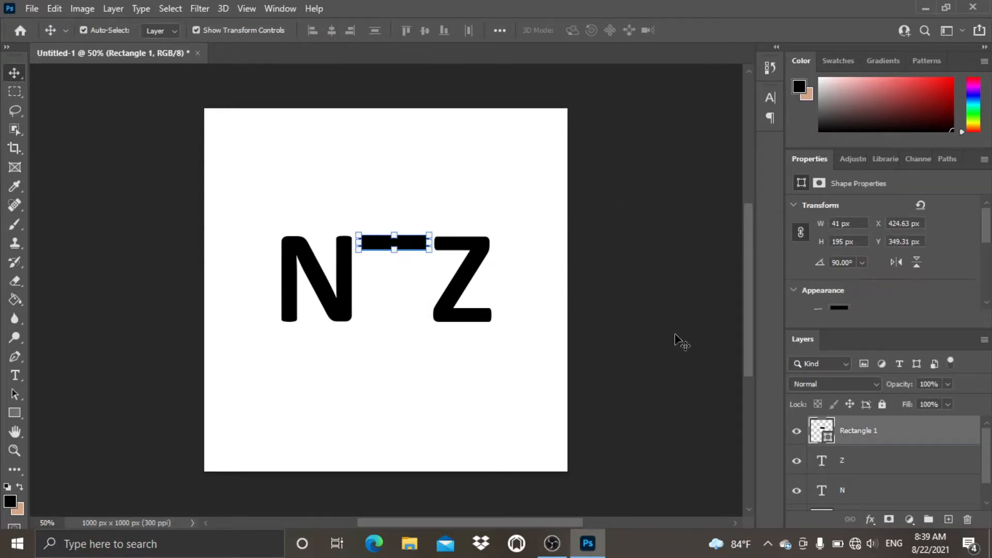
key("Down")
key("Down")
left_click(691, 335)
Step: Round all four corners of the horizontal bar with a 7 px radius
left_click(409, 247)
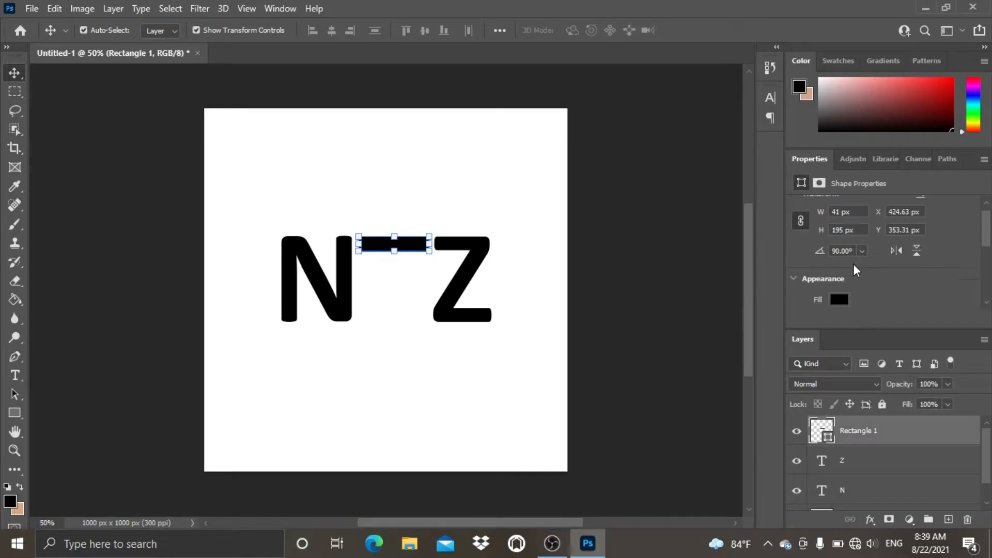
scroll(841, 230, "down", 5)
scroll(849, 258, "down", 2)
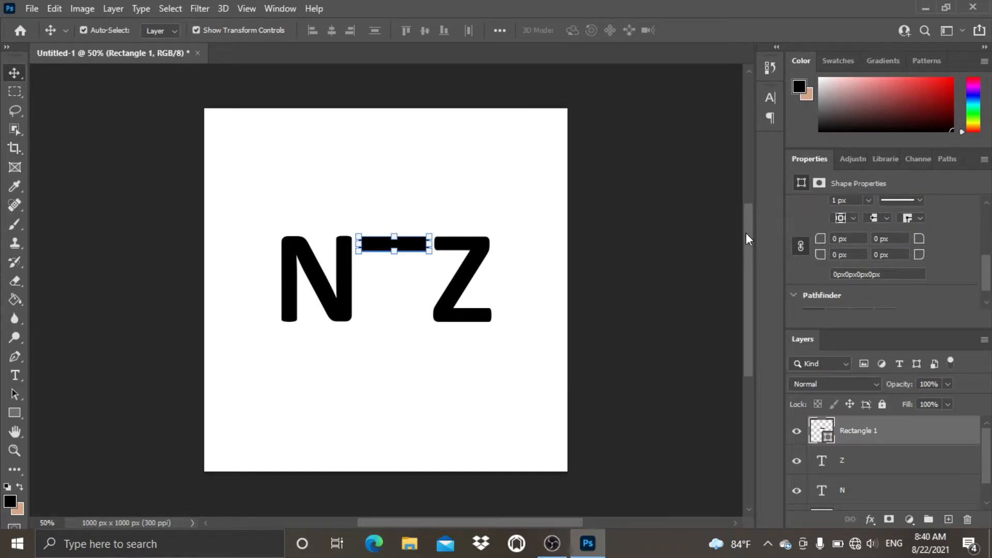
scroll(843, 249, "up", 1)
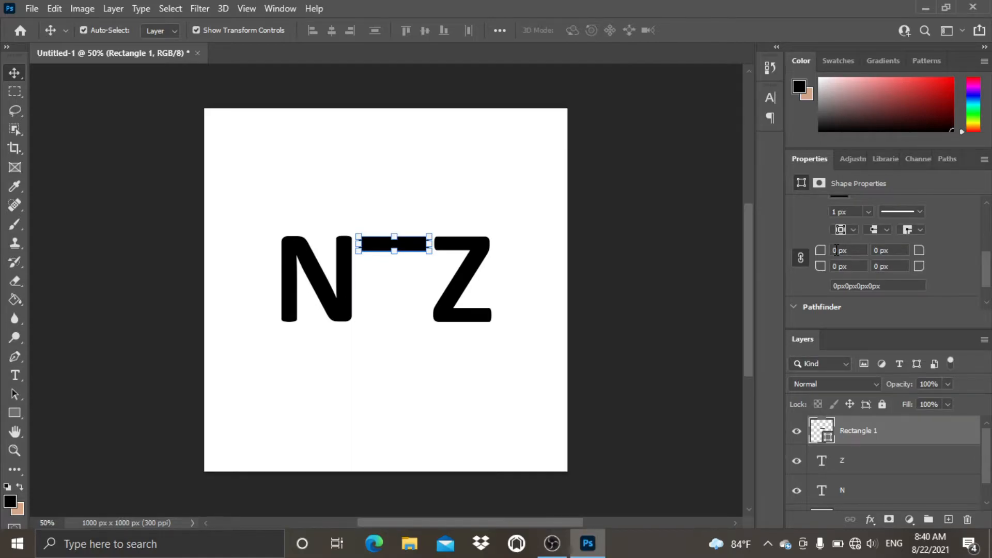
left_click(821, 252)
left_click(671, 227)
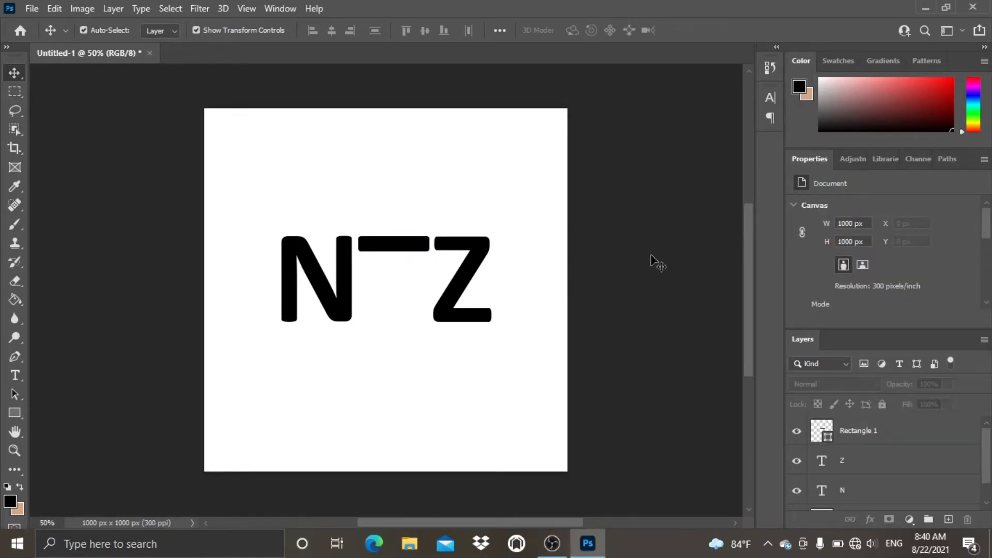
Step: Increase the radius of all four bar corners to match the rounded ends of the letters
left_click(406, 242)
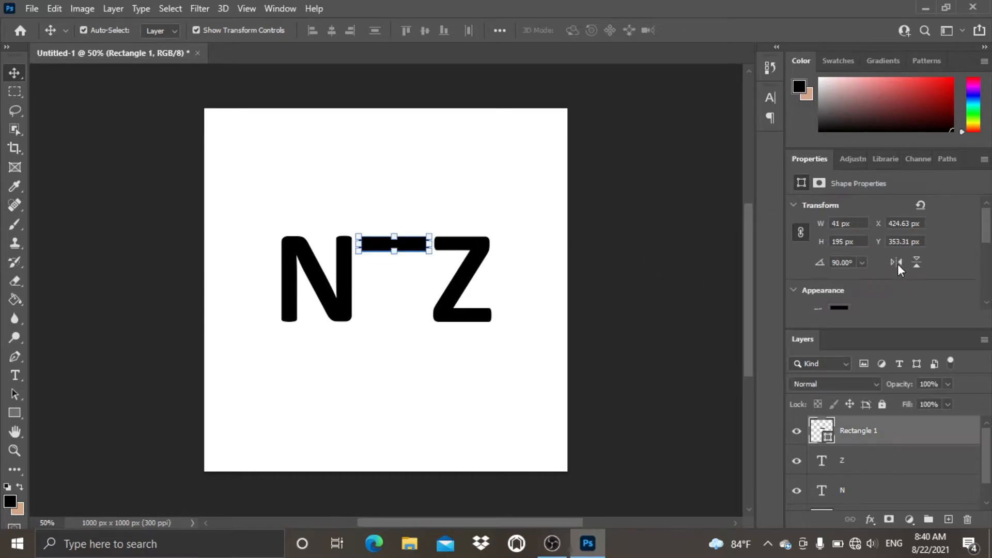
scroll(877, 271, "down", 3)
scroll(864, 262, "down", 2)
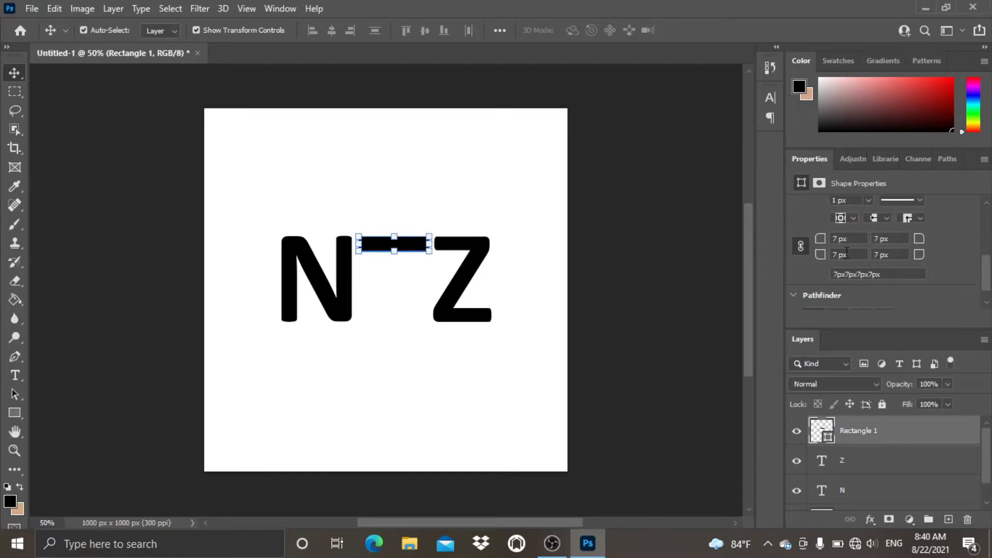
left_click(821, 239)
left_click(699, 235)
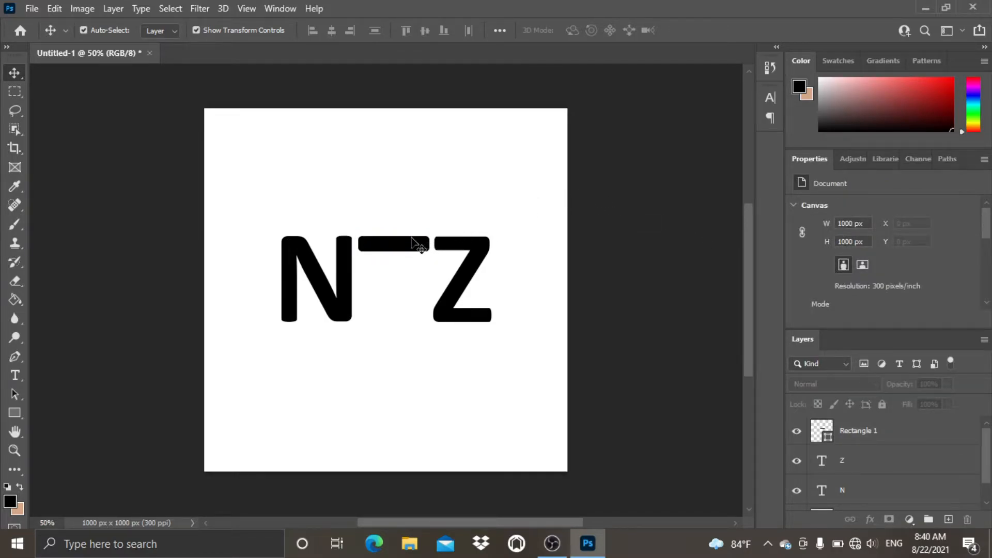
Step: Duplicate the rounded bar and move the copy 94 px straight down to the middle height of the letters
left_click(411, 246)
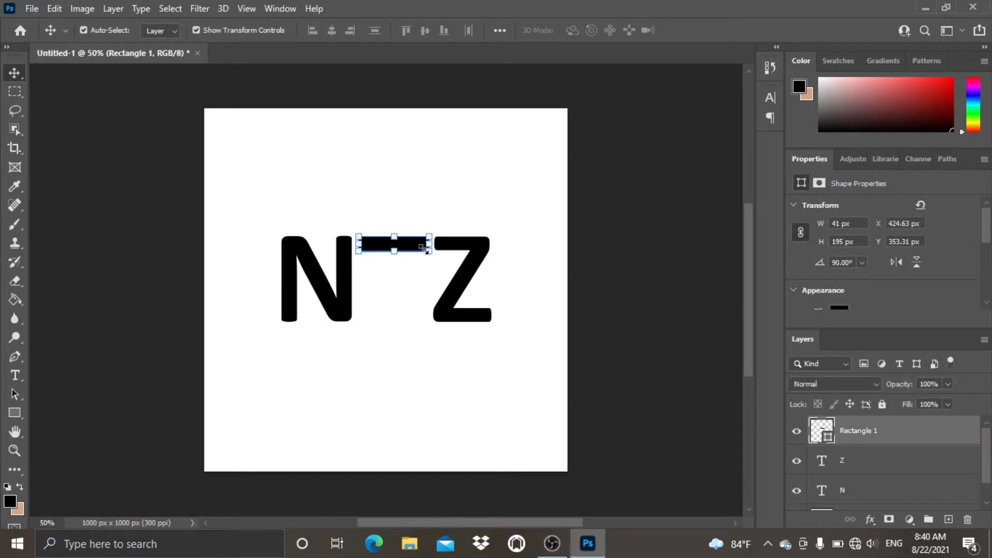
key("ctrl+j")
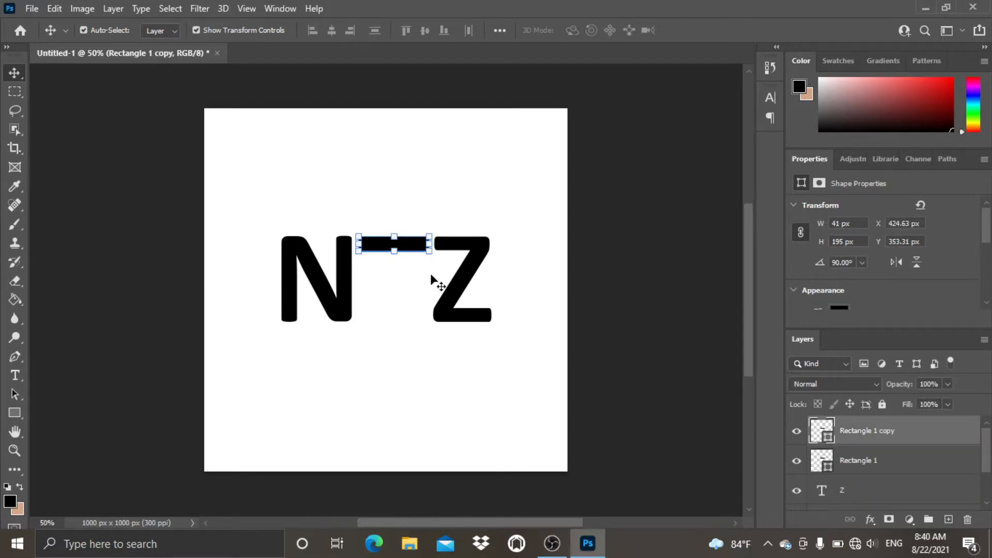
left_click_drag(410, 250, 409, 283)
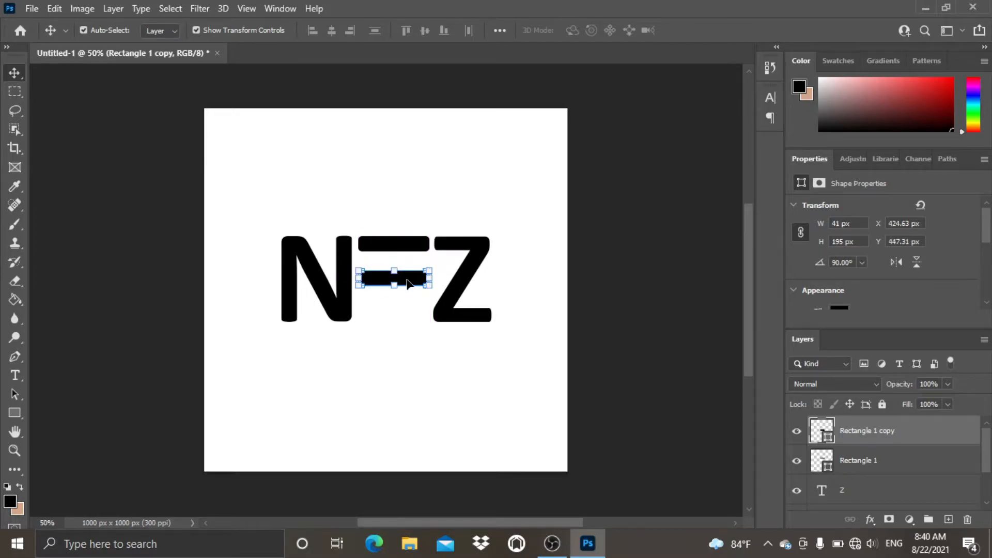
Step: Duplicate the middle rounded bar and move the copy straight down to the baseline of the letters
key("ctrl+j")
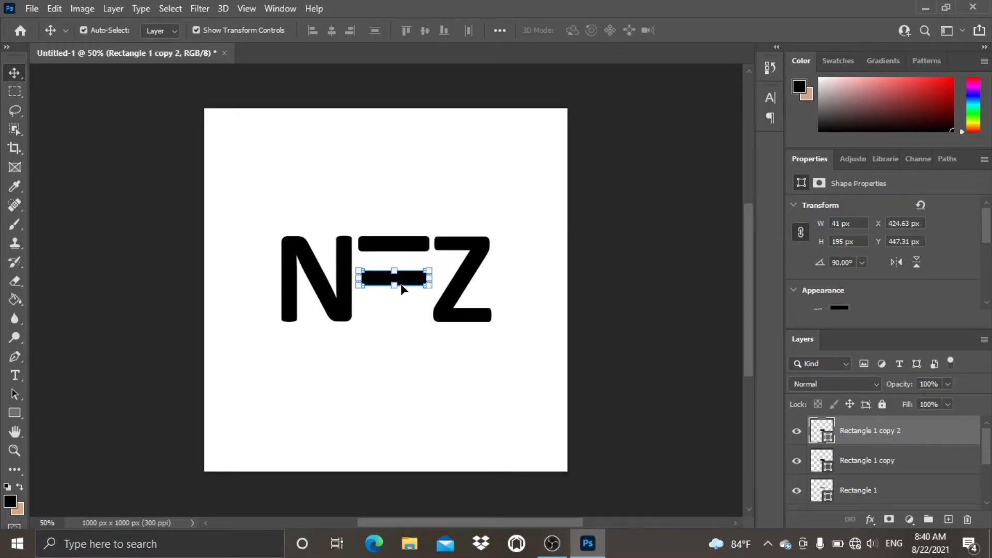
left_click_drag(401, 283, 407, 321)
left_click(611, 297)
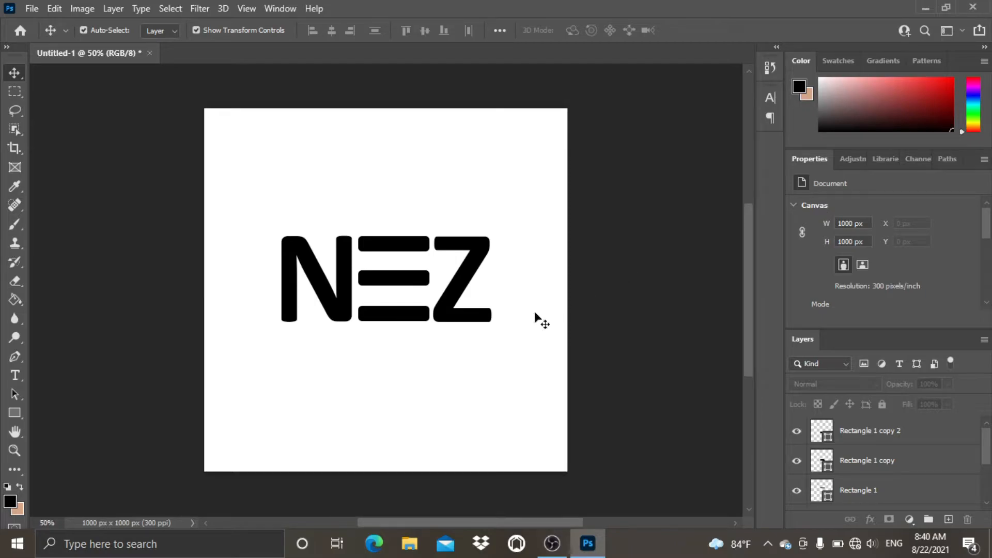
Step: Move the letter Z 100 px to the right to open a gap after the three bars
left_click(463, 312)
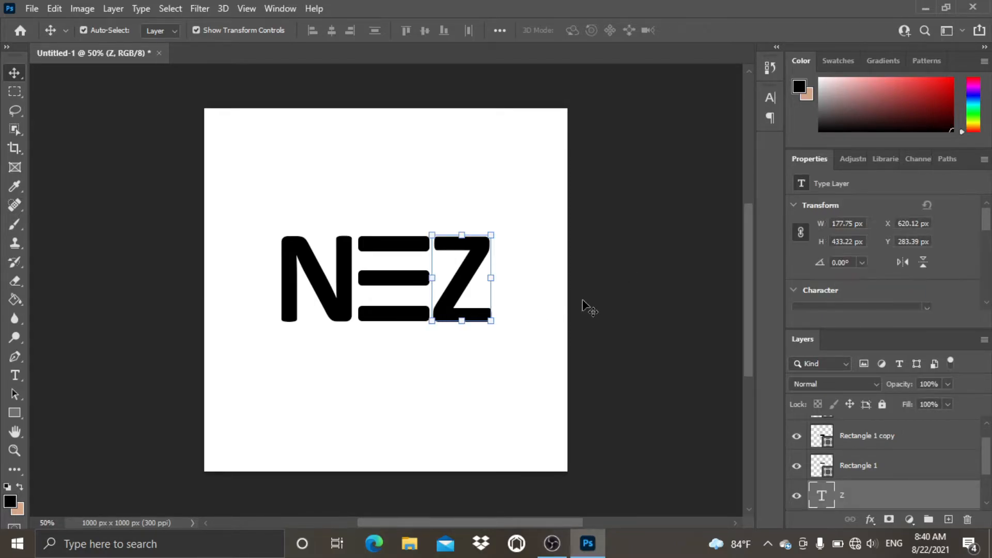
key("Right")
key("Right")
key("Right")
key("Right")
key("Right")
key("Right")
key("Right")
key("Right")
key("Right")
key("Right")
key("Right")
key("Right")
key("Right")
key("Right")
key("Right")
key("Right")
key("Right")
key("Right")
key("Right")
key("Right")
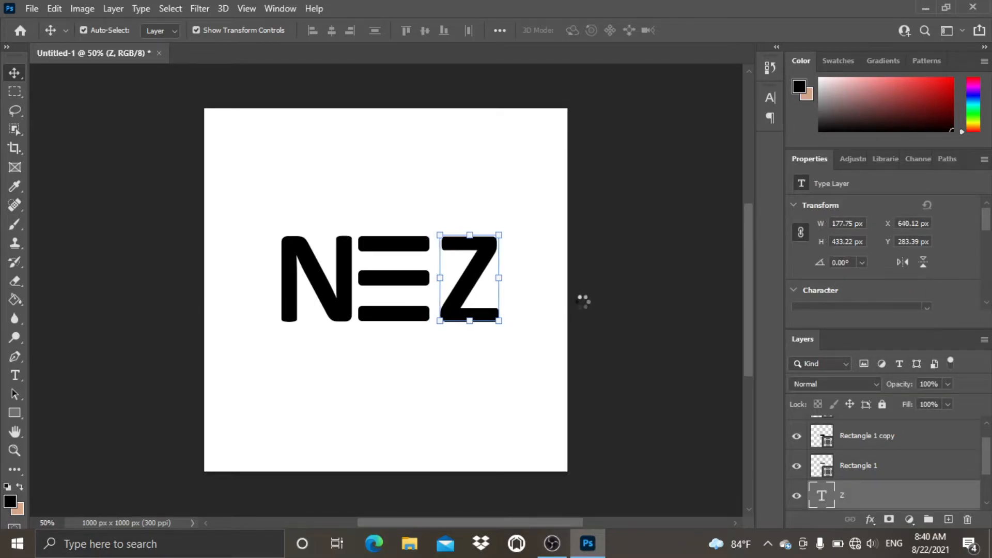
key("Right")
key("Right")
key("Right")
key("Right")
key("Right")
key("Right")
key("Right")
key("Right")
key("Right")
key("Right")
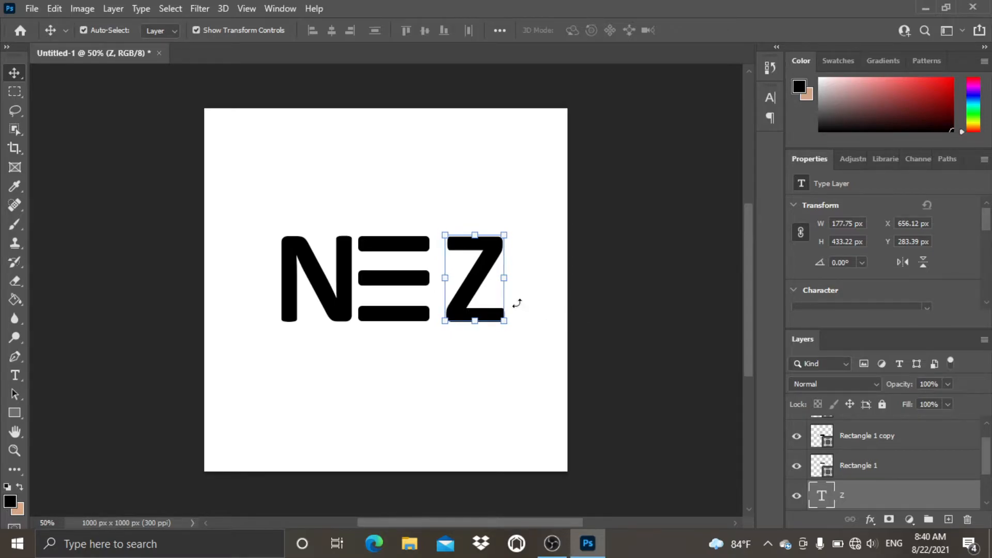
left_click_drag(471, 293, 493, 297)
left_click(638, 281)
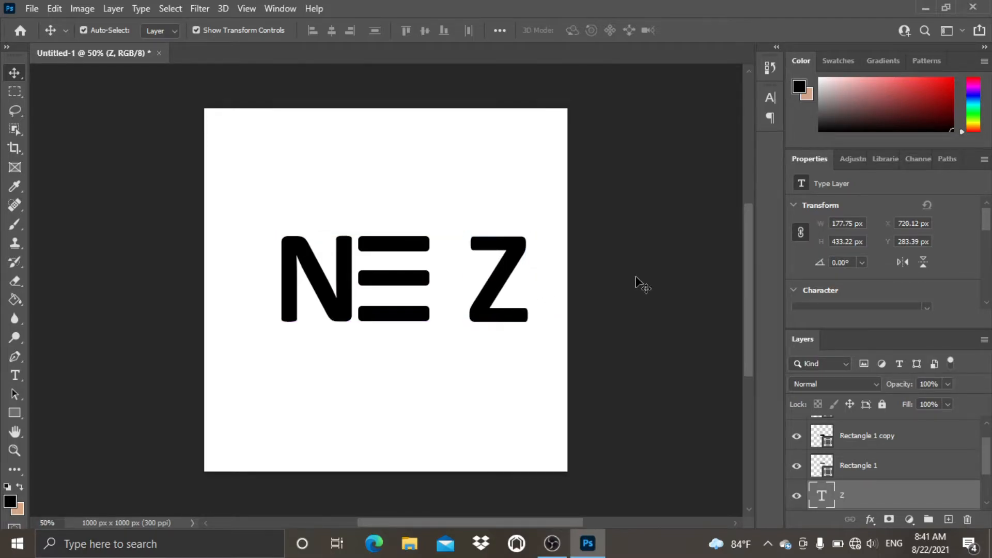
Step: Place a duplicate of the letter N below the lettermark and rasterize its type layer
left_click(315, 263)
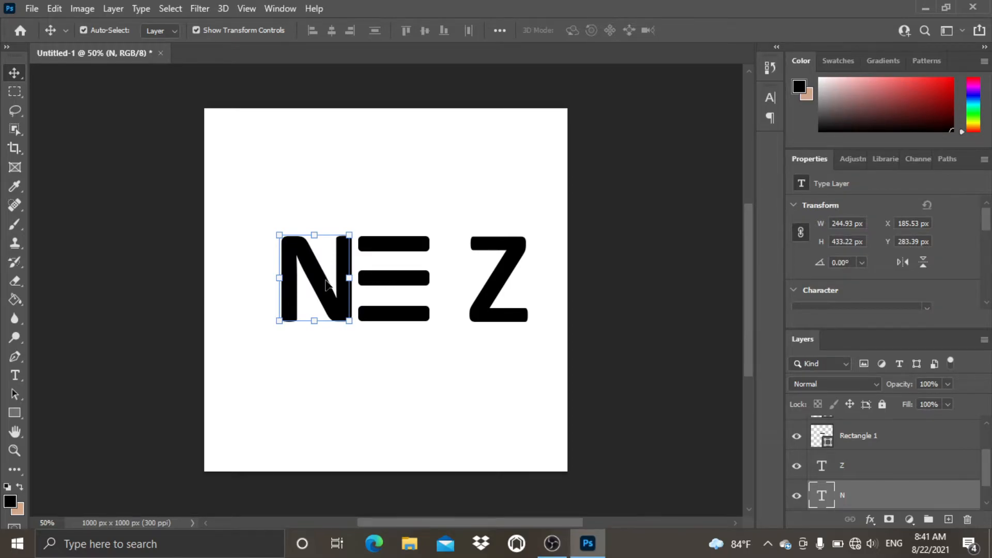
key("ctrl+j")
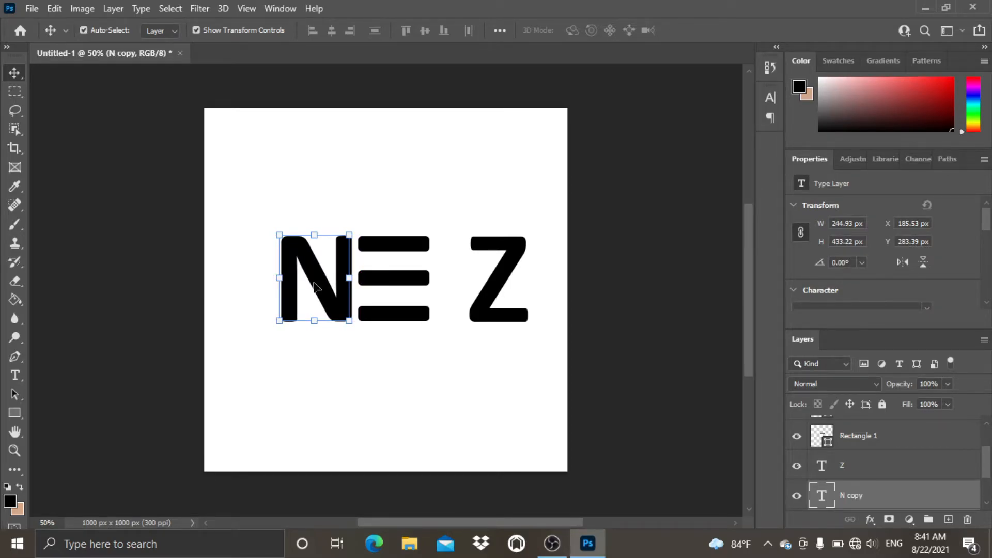
left_click_drag(315, 286, 436, 394)
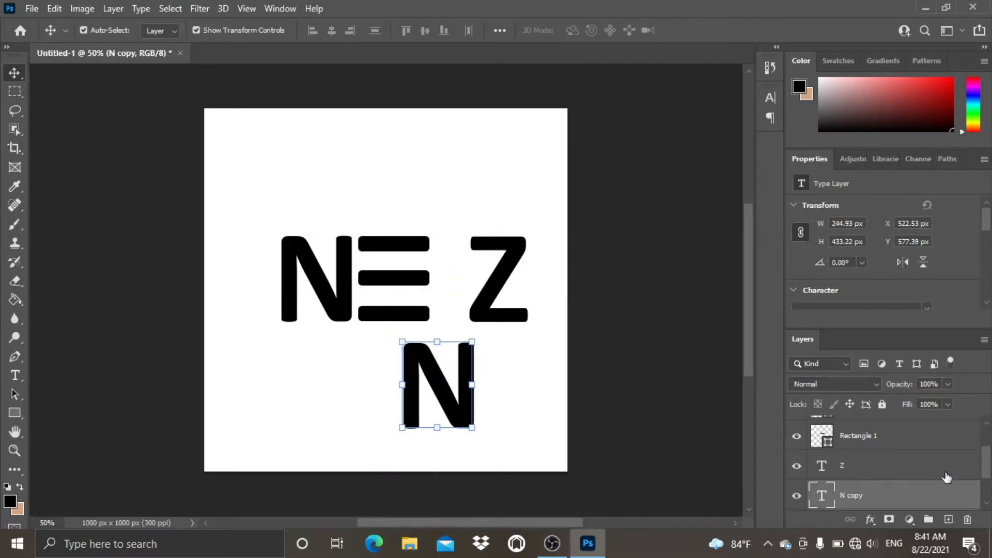
right_click(962, 496)
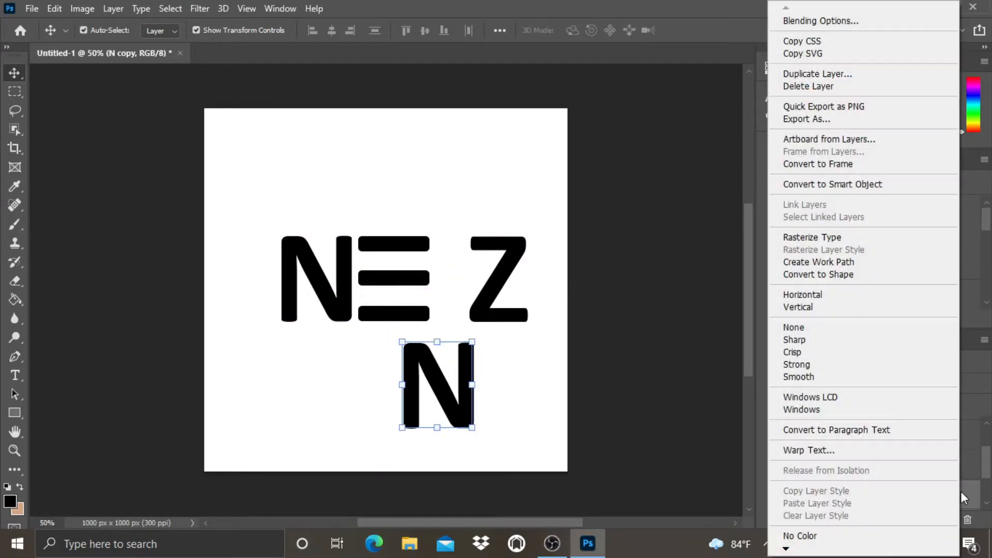
left_click(827, 239)
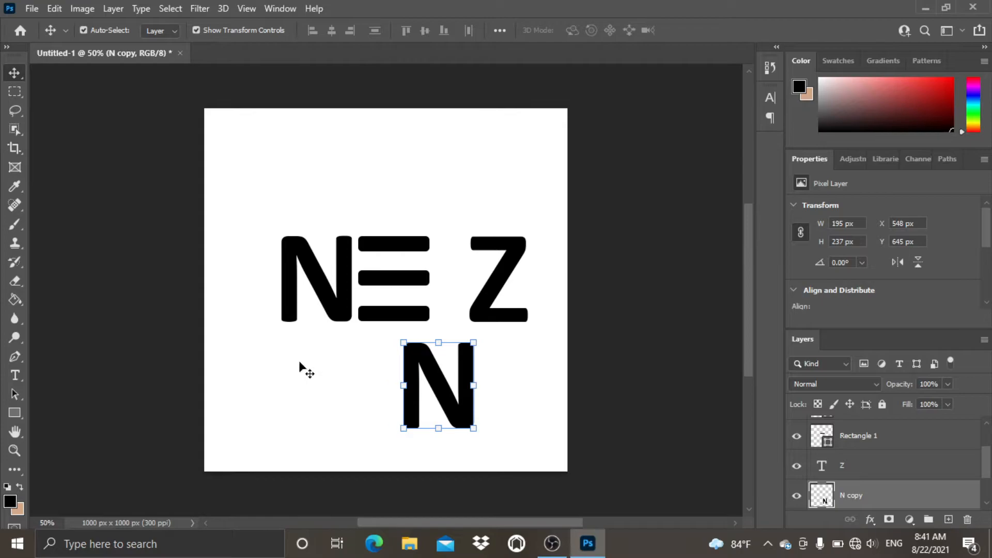
Step: Hide the left stem of the N copy with a layer mask made from a rectangular marquee selection
left_click(15, 96)
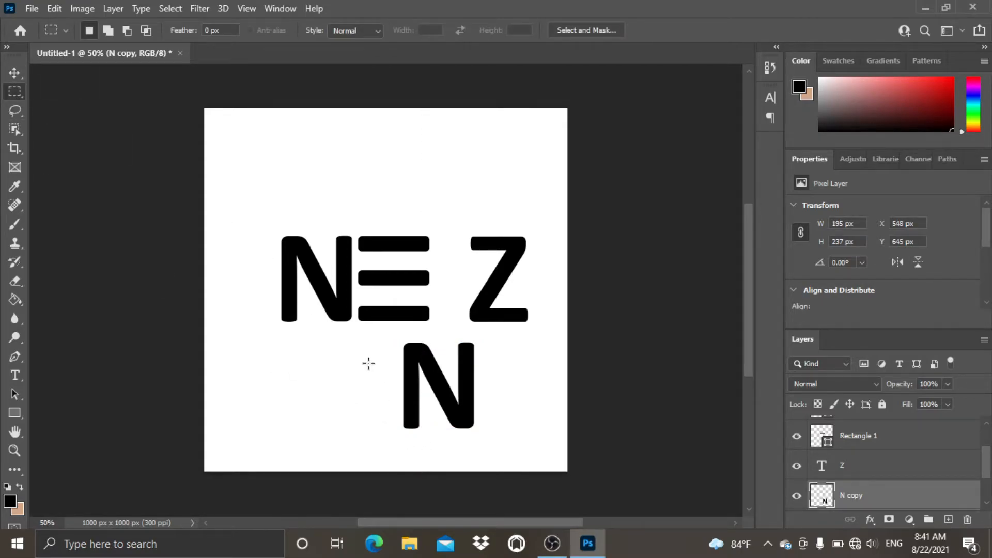
left_click_drag(386, 333, 419, 439)
left_click(888, 520)
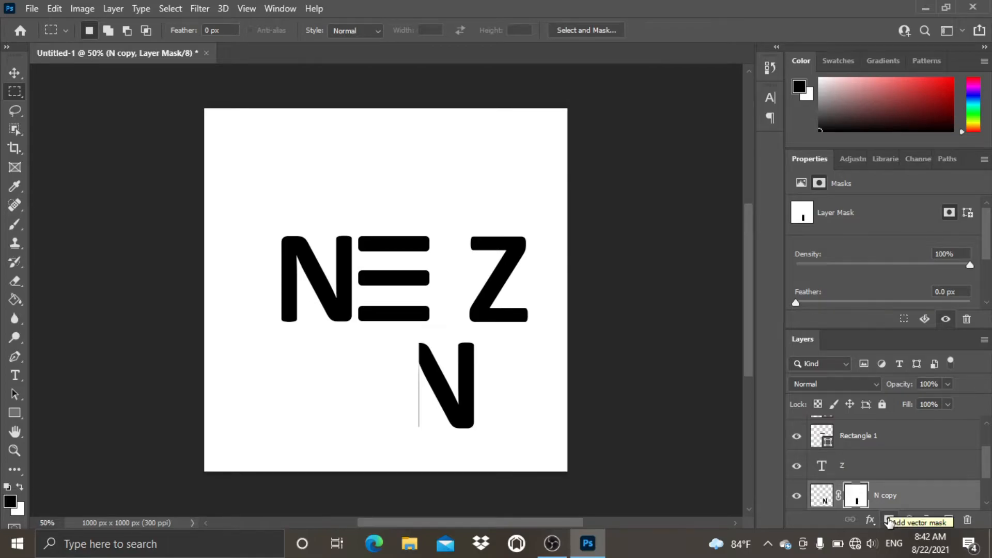
key("ctrl+z")
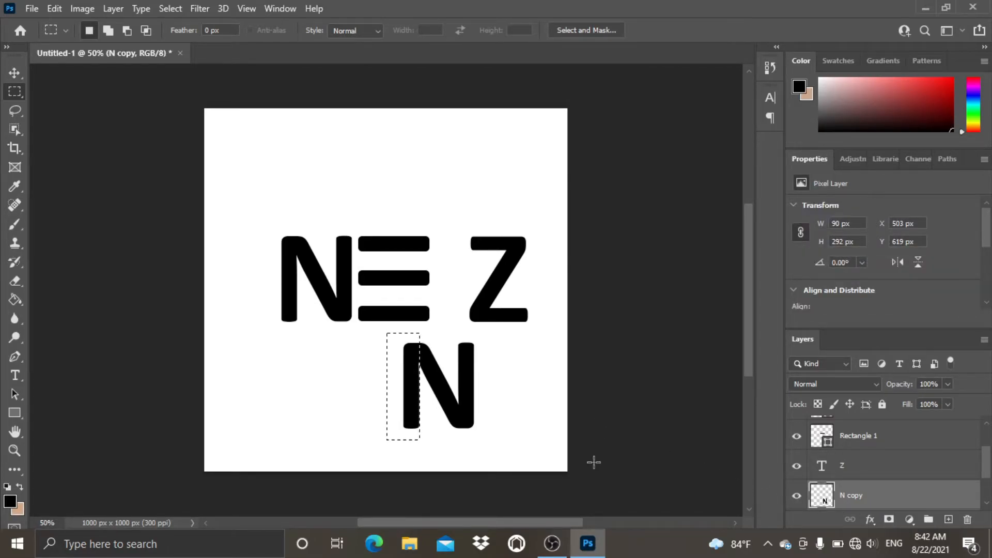
left_click(889, 520)
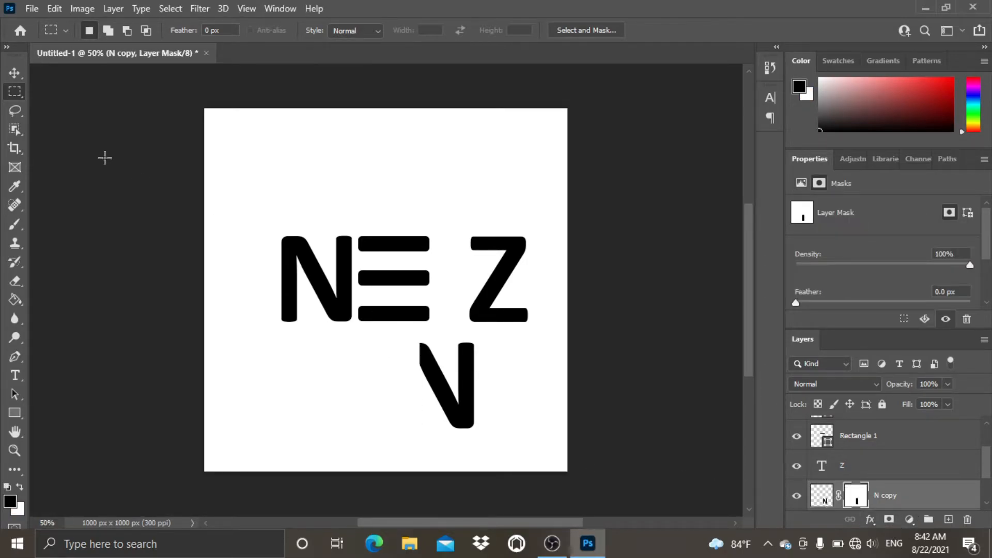
Step: Move the masked N copy up between the bars and the Z, and scale it down proportionally to 66.09%
left_click(15, 74)
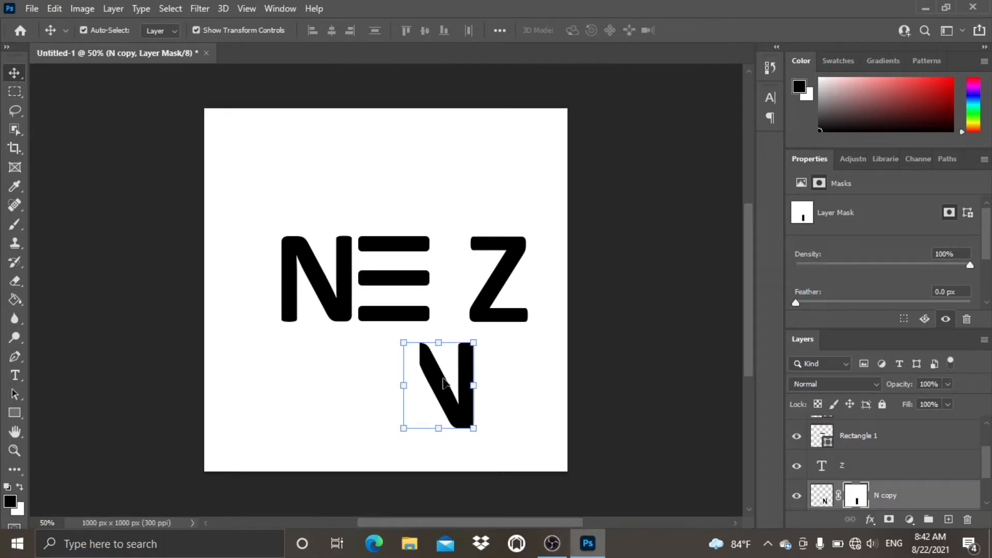
left_click_drag(447, 396, 456, 291)
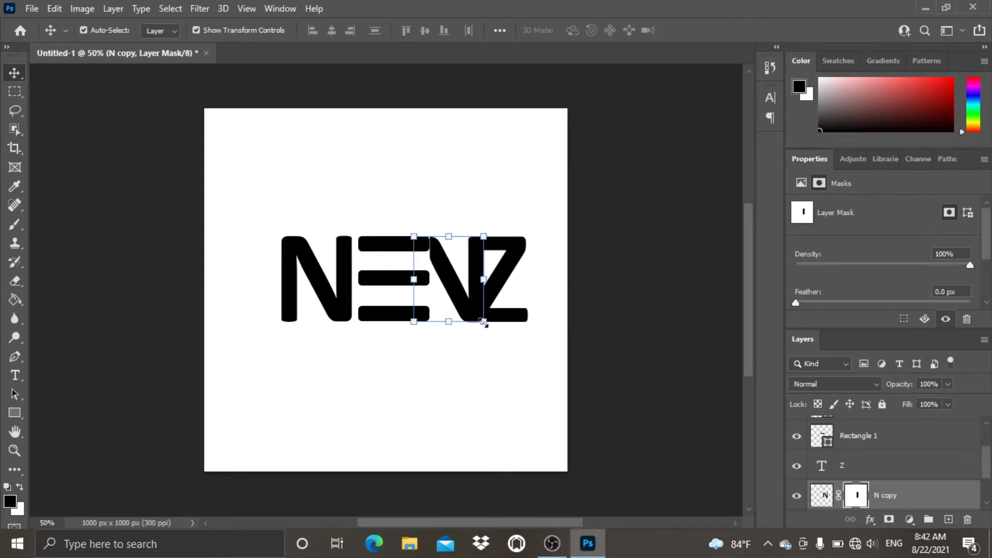
left_click_drag(484, 321, 437, 278)
Step: Nudge the scaled N piece left and 4 px down against the end of the top bar, and commit the transform
key("Left")
key("Left")
key("Left")
key("Left")
key("Left")
key("Left")
key("Left")
key("Left")
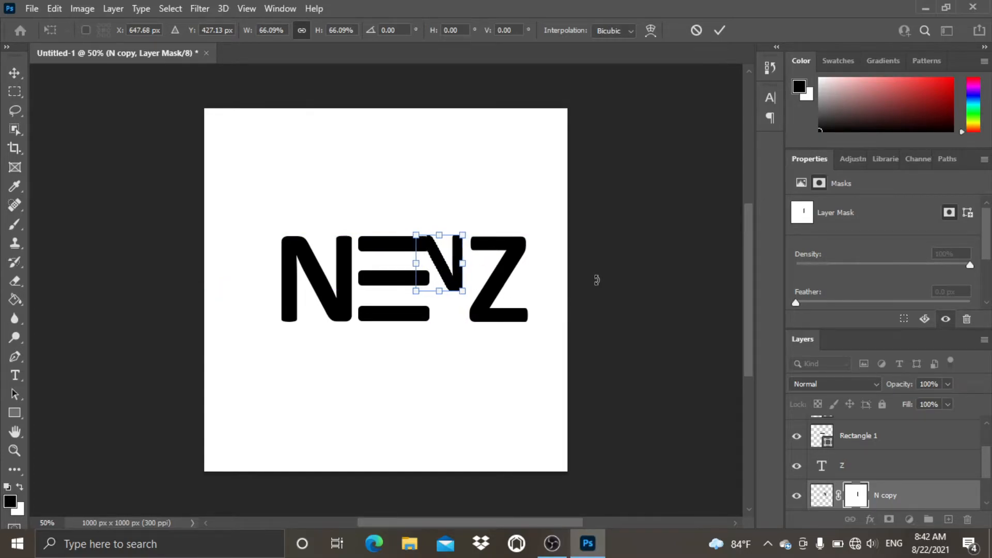
key("Down")
key("Down")
key("Down")
key("Down")
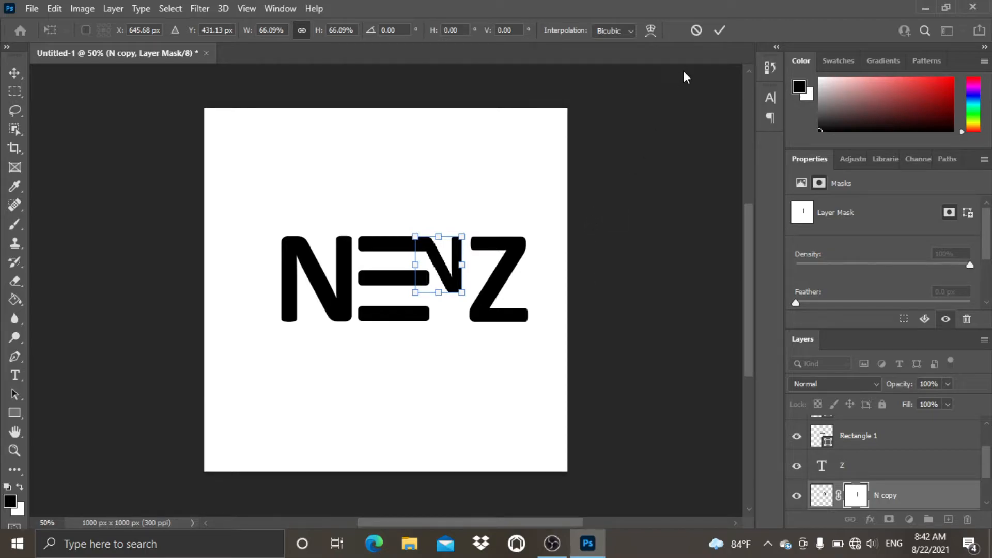
left_click(718, 30)
left_click(696, 122)
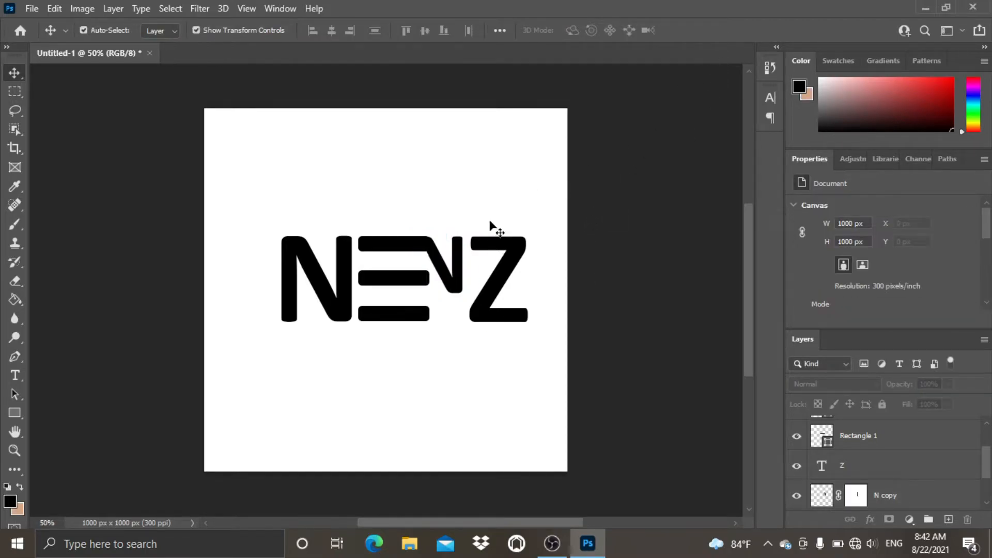
left_click(444, 271)
left_click(583, 278)
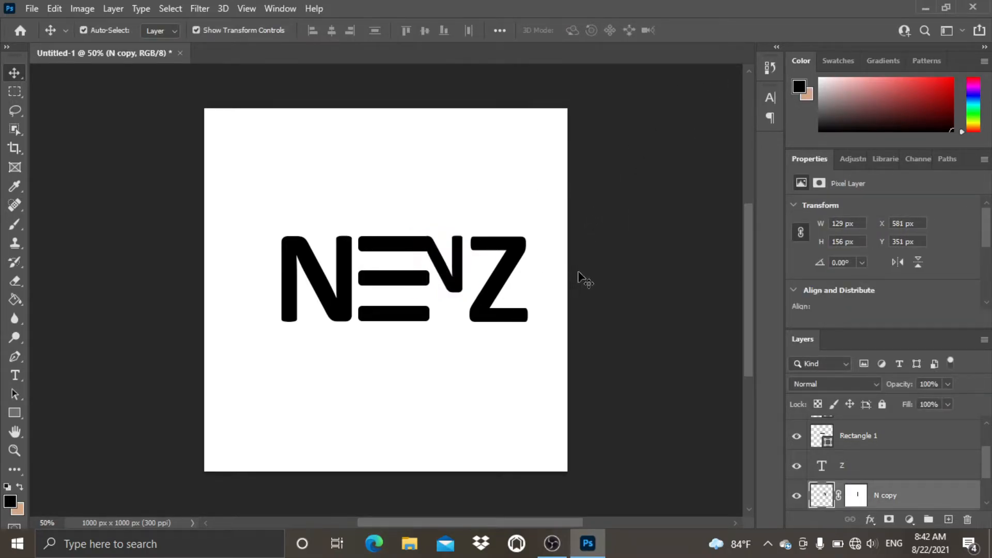
Step: Move the letter Z 16 px left, close to the vertical stem of the small N piece
left_click(506, 280)
key("Left")
key("Left")
key("Left")
key("Left")
key("Left")
key("Left")
key("Left")
key("Left")
key("Left")
key("Left")
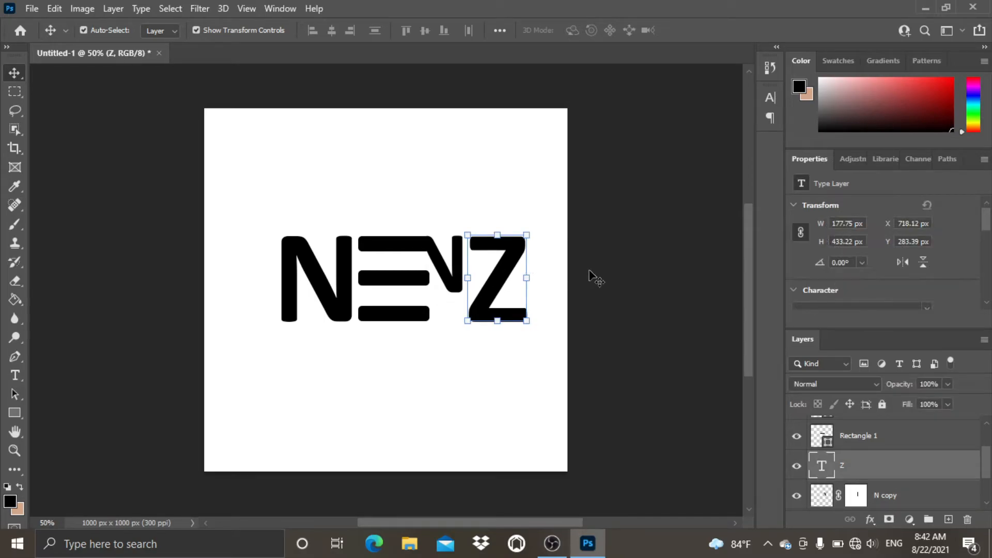
key("Left")
key("Left")
key("Left")
key("Left")
key("Left")
key("Left")
key("Left")
key("Left")
key("Left")
key("Left")
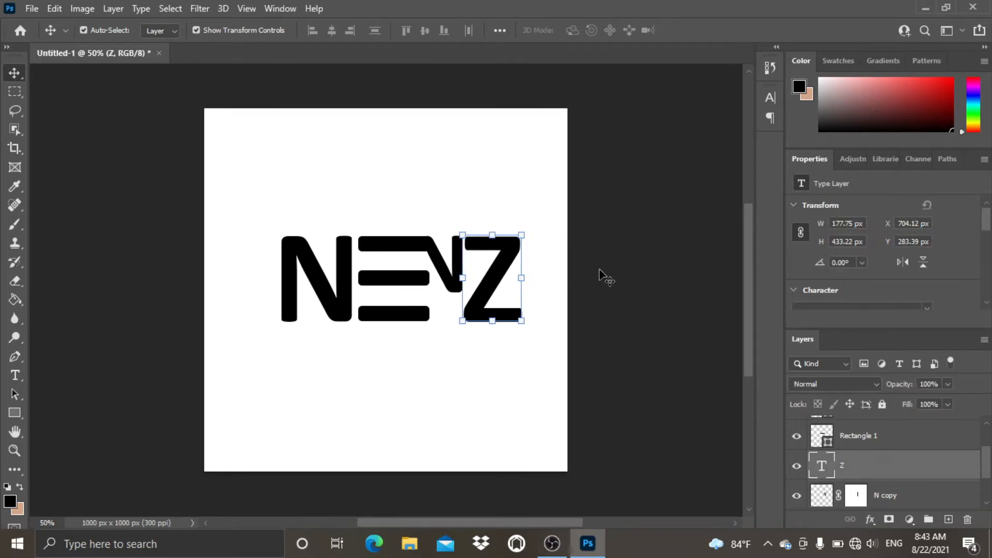
left_click(604, 278)
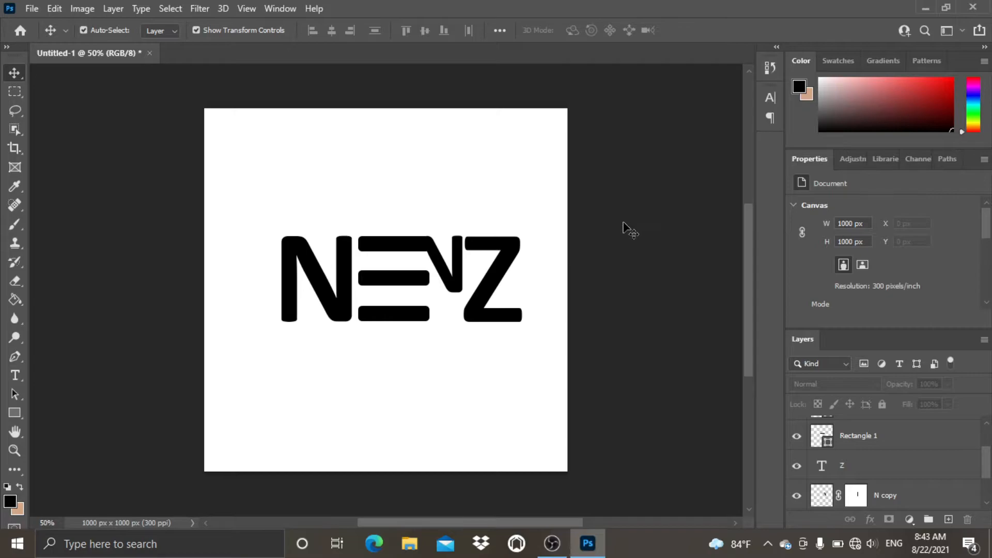
Step: Shift the small N piece 18 px right and 2 px down so its vertical stem overlaps the left end of the Z's top bar
left_click(457, 279)
left_click_drag(487, 295, 492, 300)
left_click(582, 279)
left_click(466, 270)
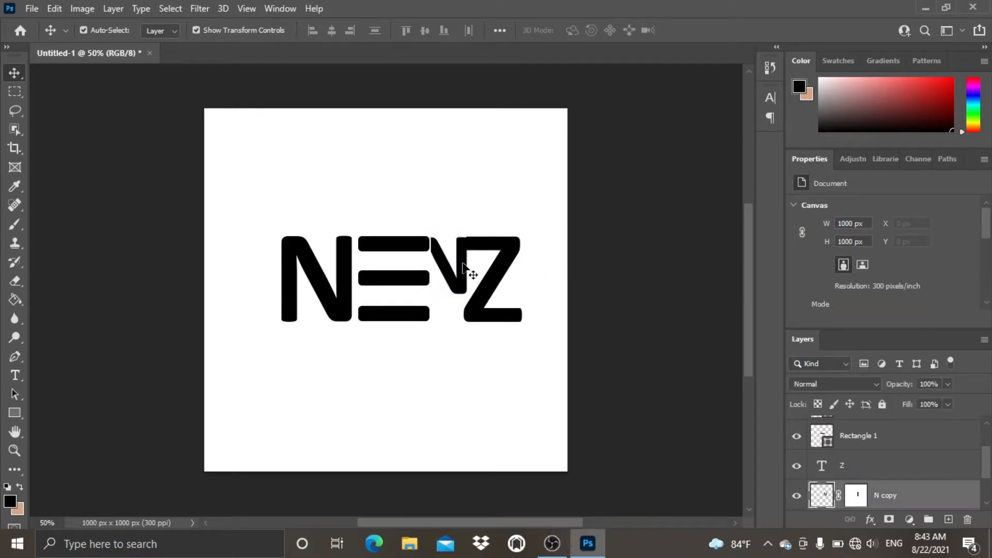
left_click(637, 279)
left_click_drag(467, 279, 467, 280)
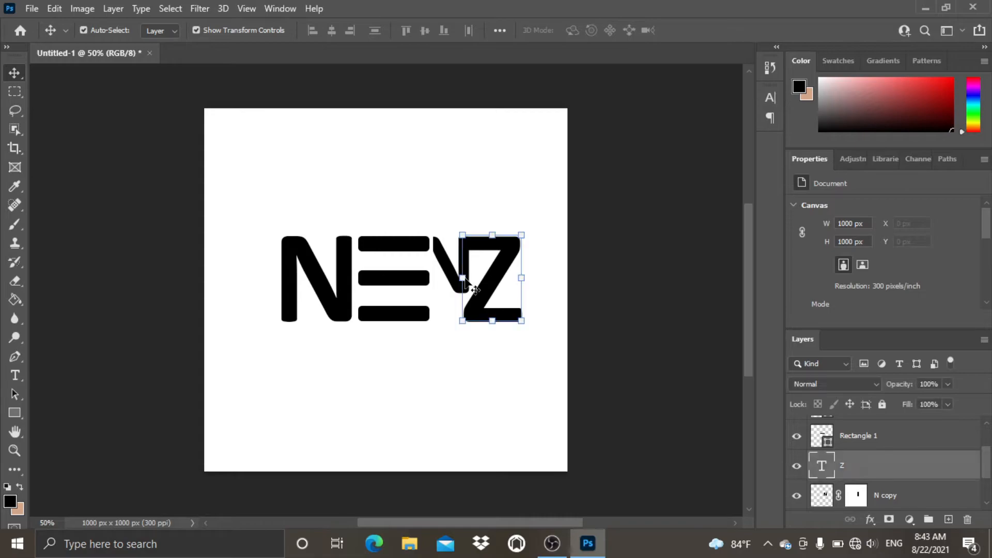
left_click(654, 275)
key("ctrl+z")
left_click(463, 282)
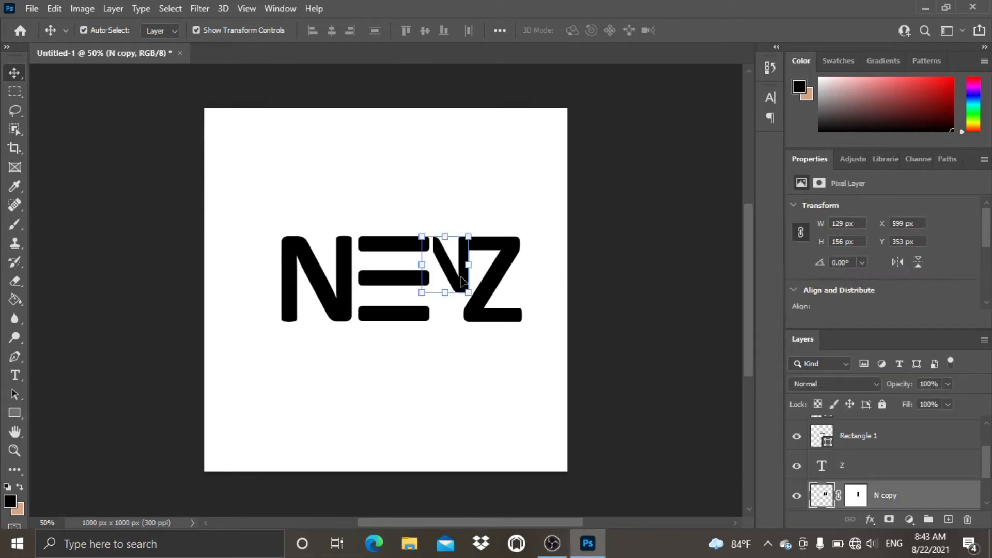
left_click(589, 281)
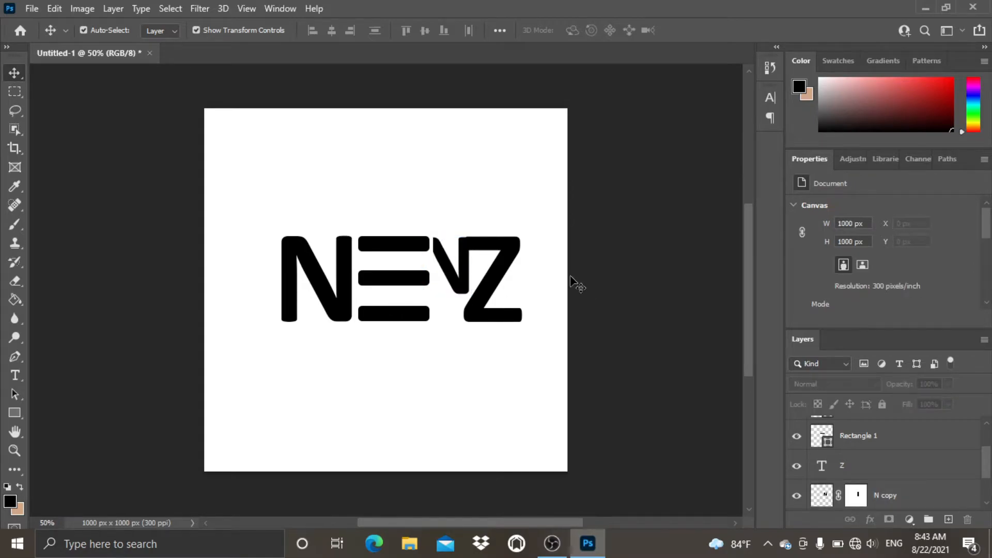
left_click(464, 289)
left_click(658, 296)
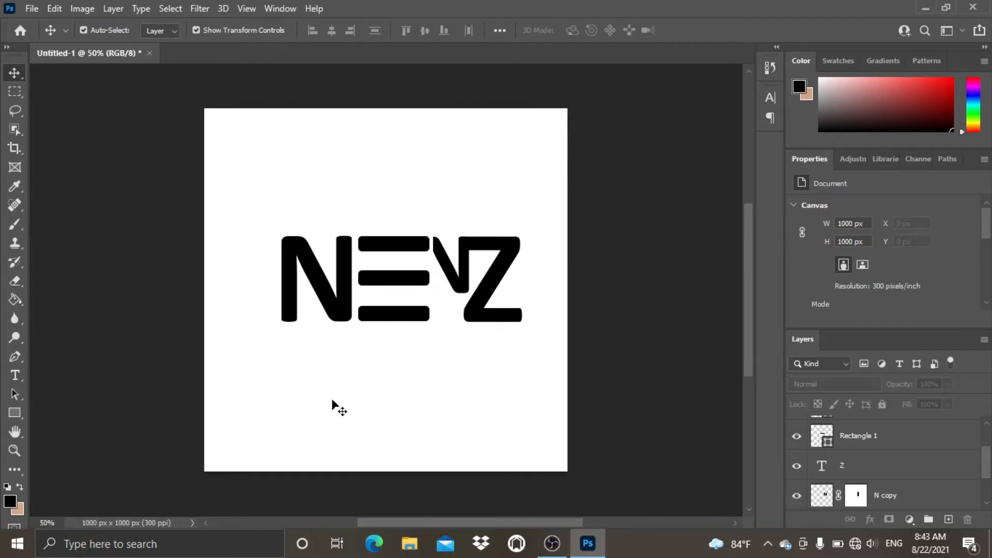
Step: Raise the small N piece about 2 px so its top reaches the top edge of the Z
scroll(406, 358, "up", 5)
scroll(514, 264, "up", 5)
scroll(532, 242, "up", 5)
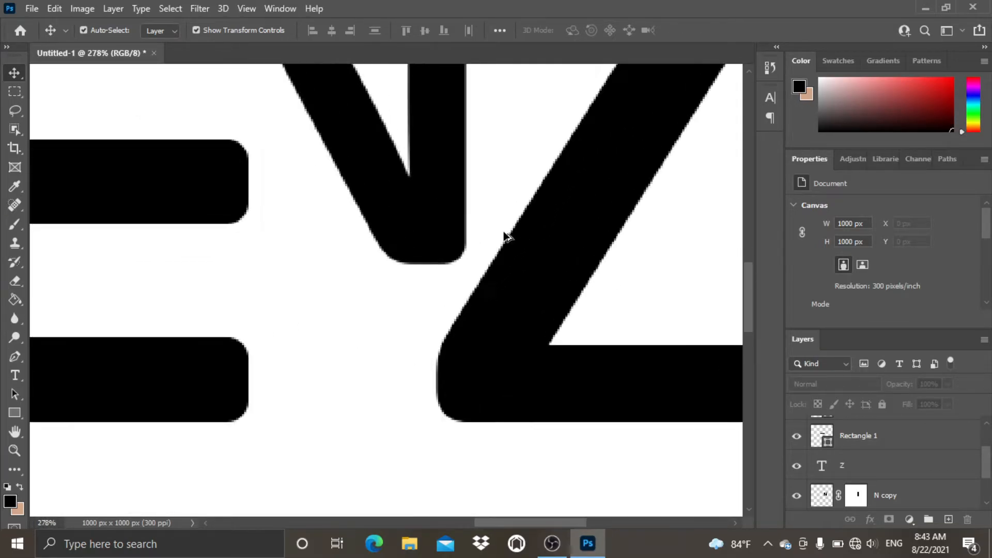
scroll(465, 240, "up", 6)
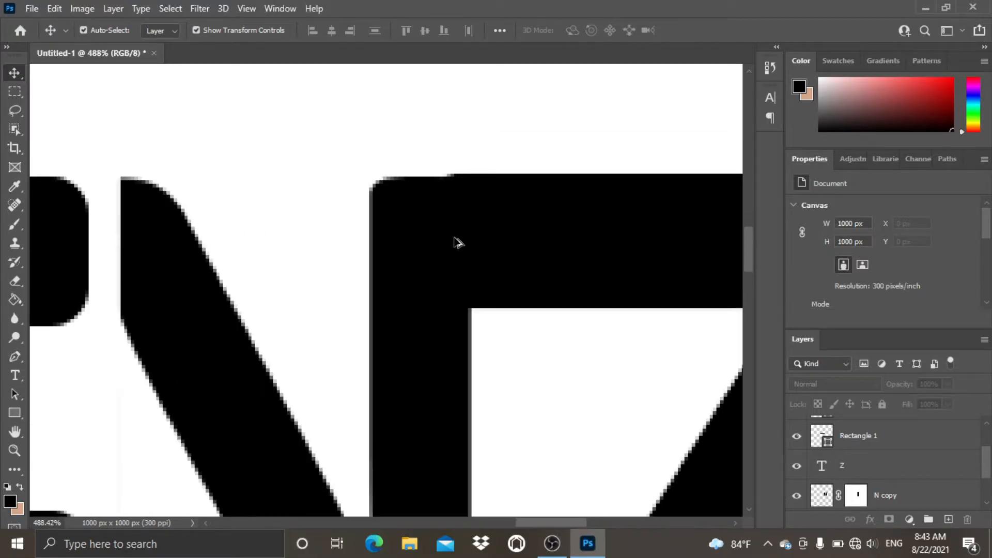
left_click(383, 239)
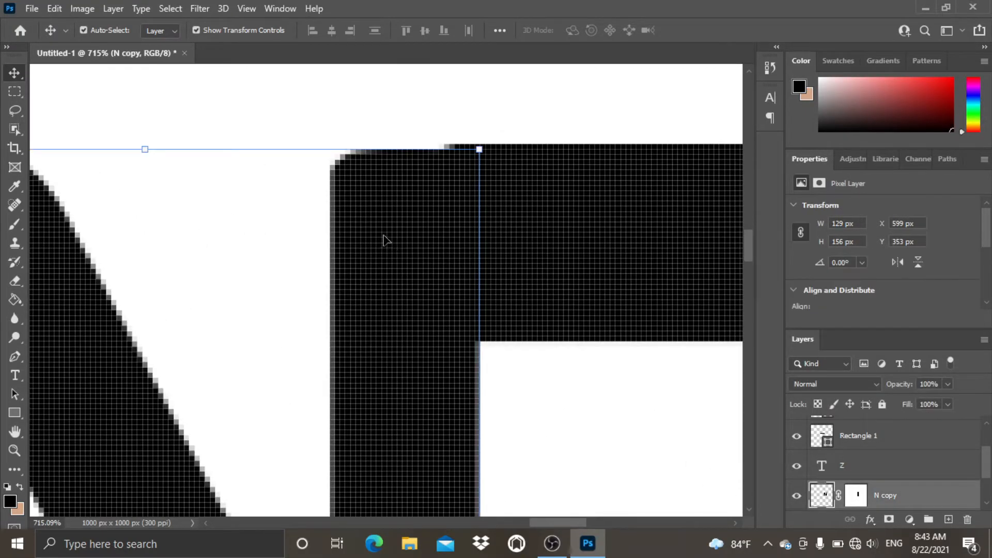
left_click_drag(396, 236, 396, 232)
left_click(507, 95)
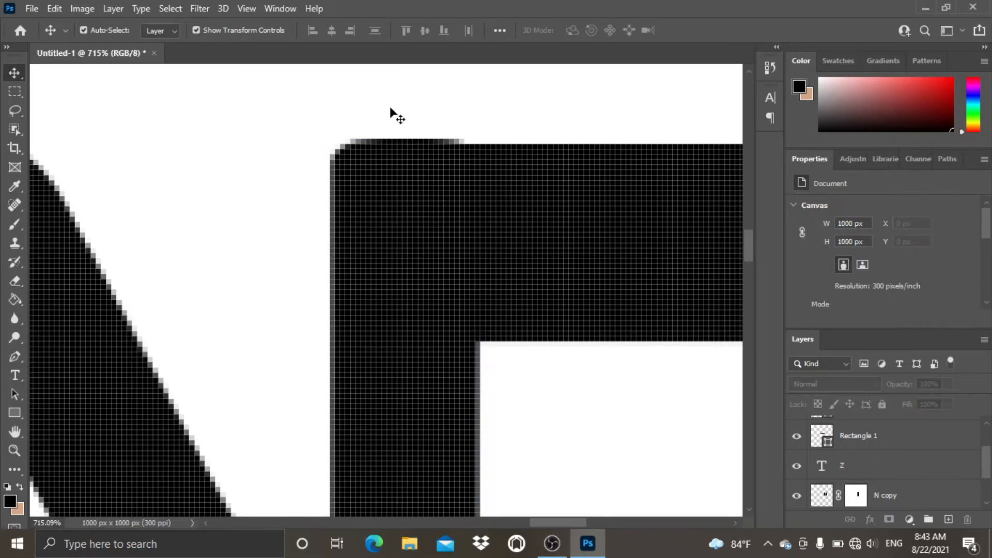
Step: Mask out the thin rim of the small N piece above the Z's top edge by painting black inside a rectangular selection on its layer mask
left_click(14, 93)
left_click_drag(315, 87, 496, 144)
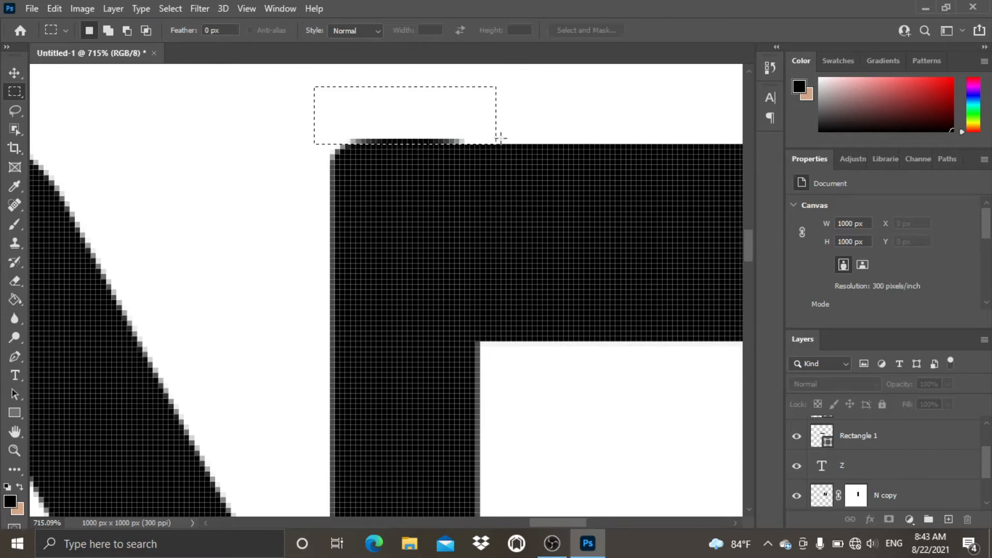
left_click(857, 502)
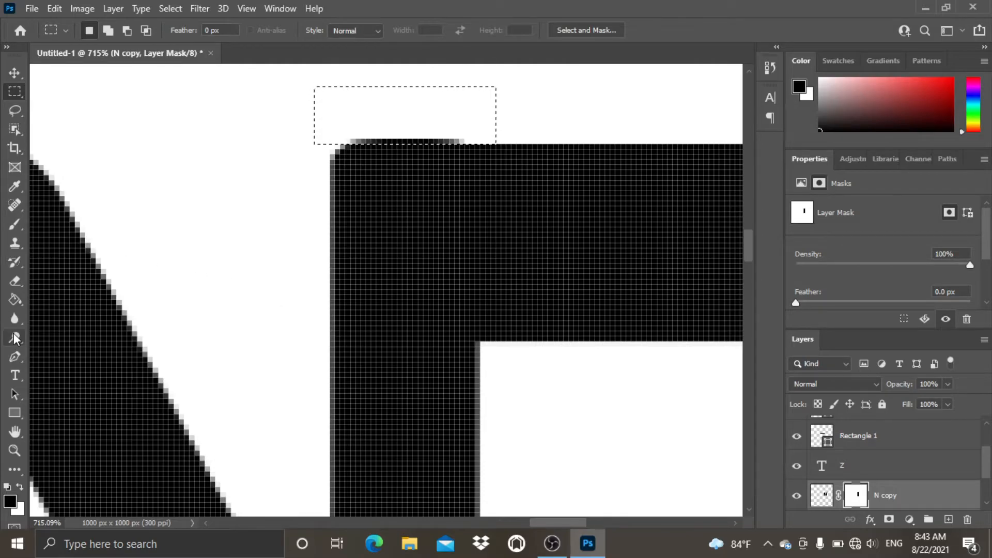
key("b")
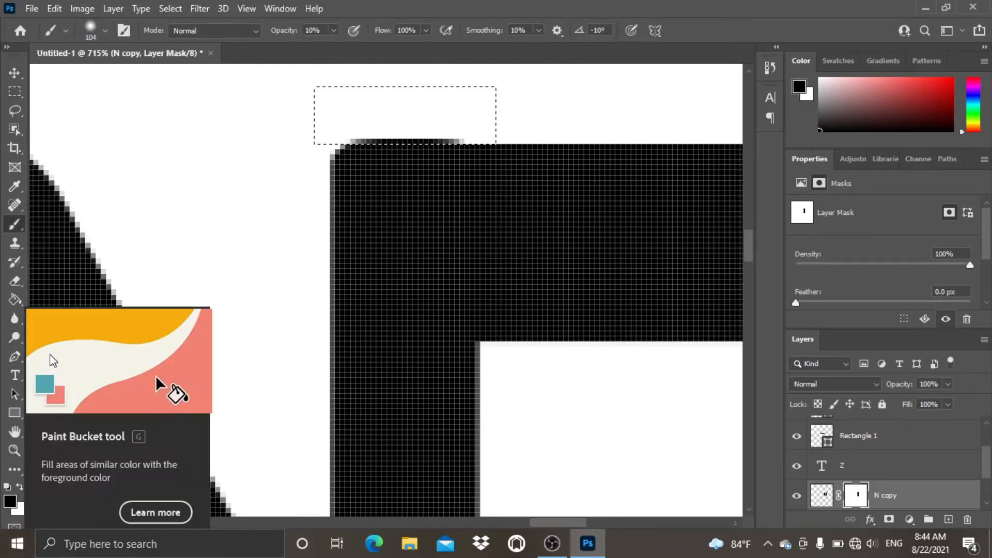
left_click_drag(361, 228, 138, 222)
left_click_drag(361, 113, 533, 118)
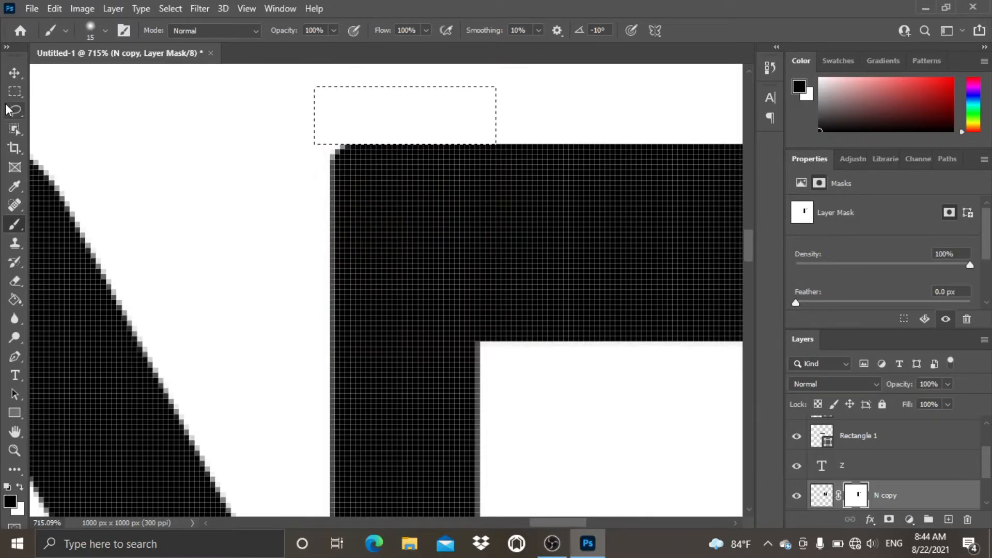
left_click(15, 92)
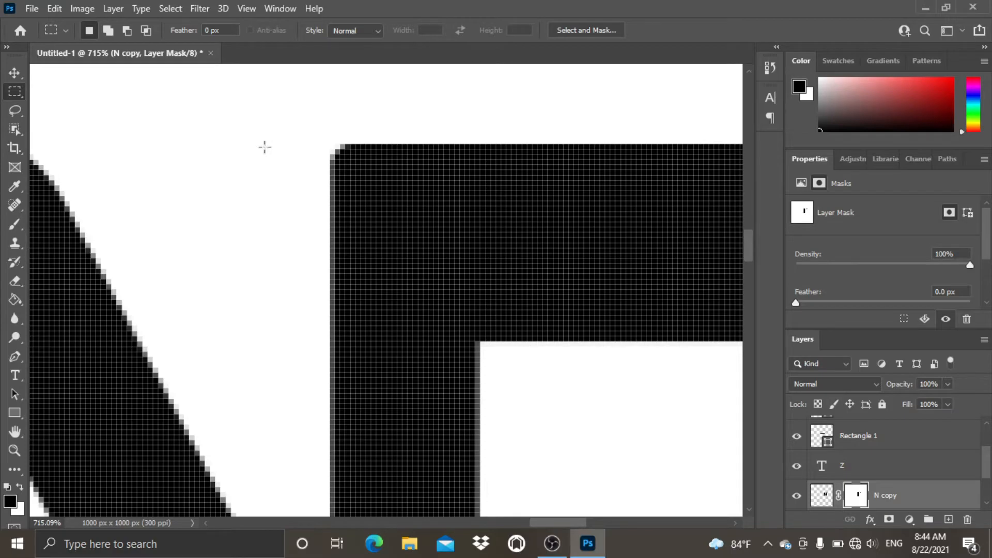
Step: Fit the whole canvas in view and examine how the small N piece connects with the Z
scroll(264, 147, "down", 8)
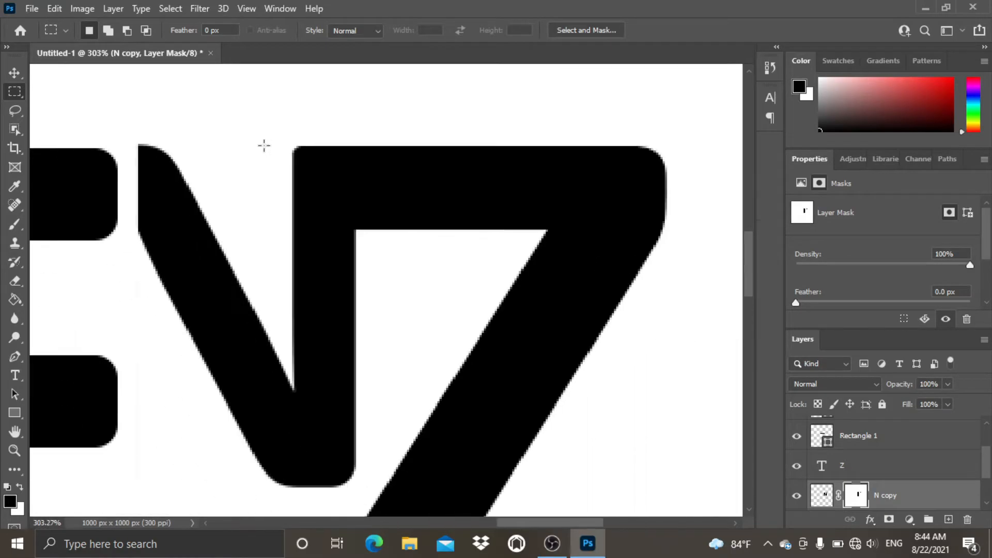
scroll(258, 158, "down", 3)
scroll(228, 166, "up", 3)
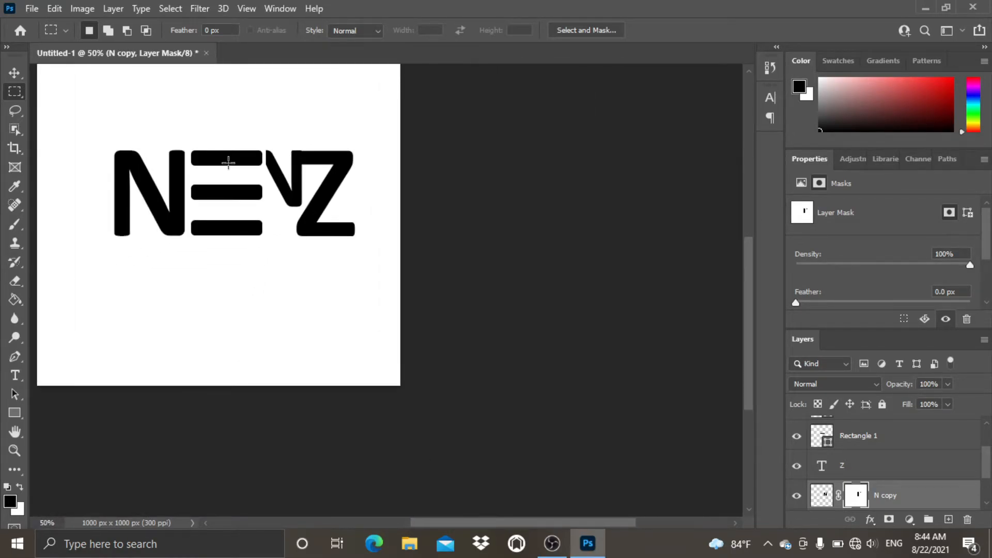
key("z")
left_click(447, 31)
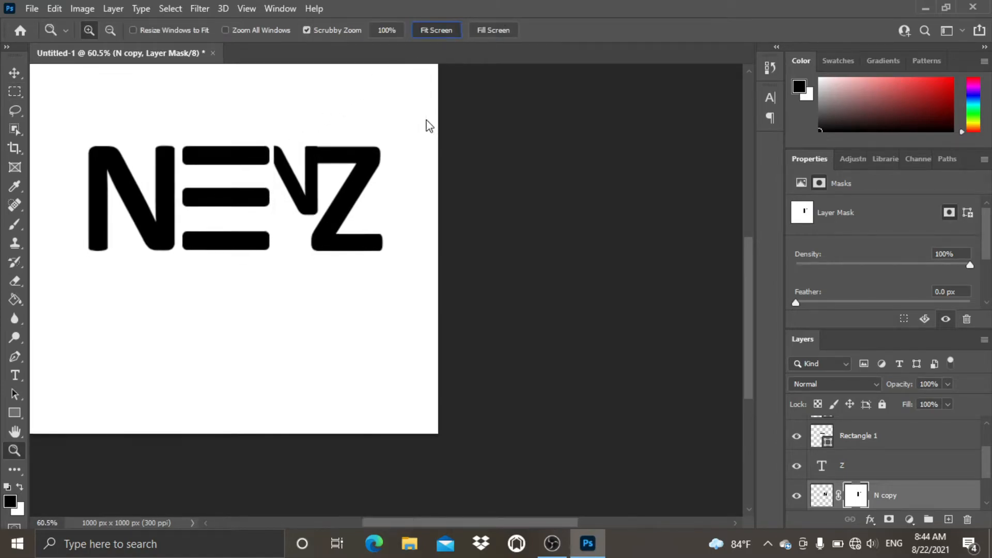
key("v")
left_click(478, 286)
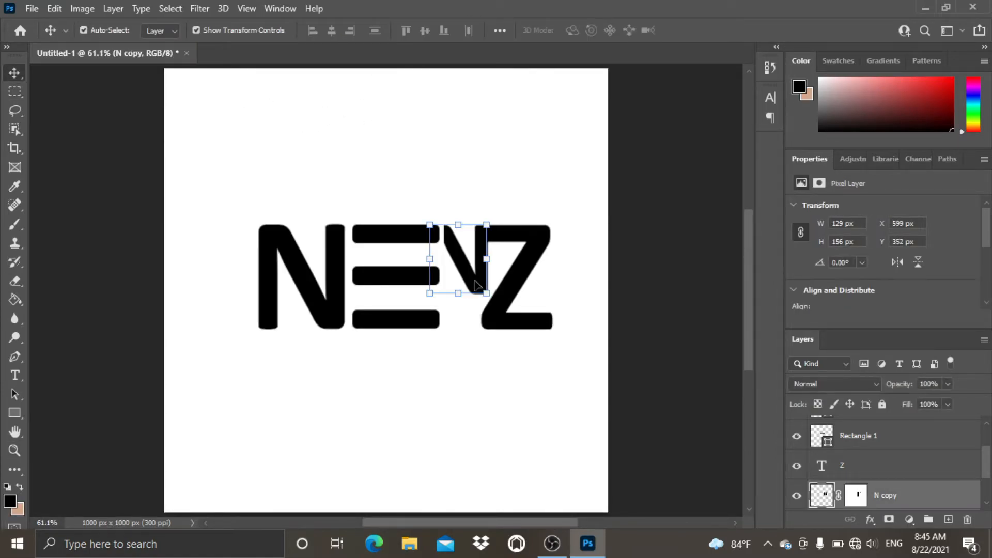
left_click(633, 267)
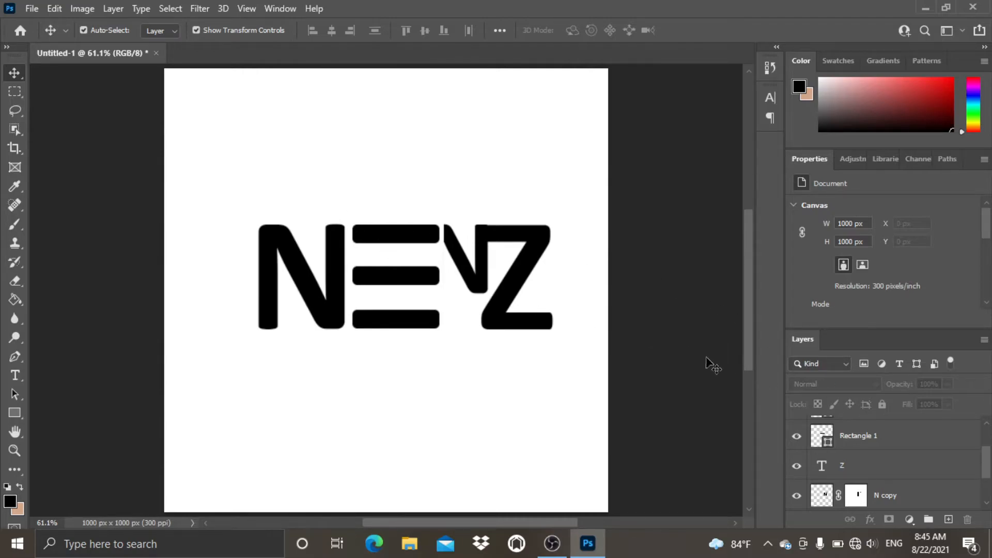
Step: Change the large letter N's text color to dark grey 1c1c1c and commit the edit
scroll(909, 473, "up", 2)
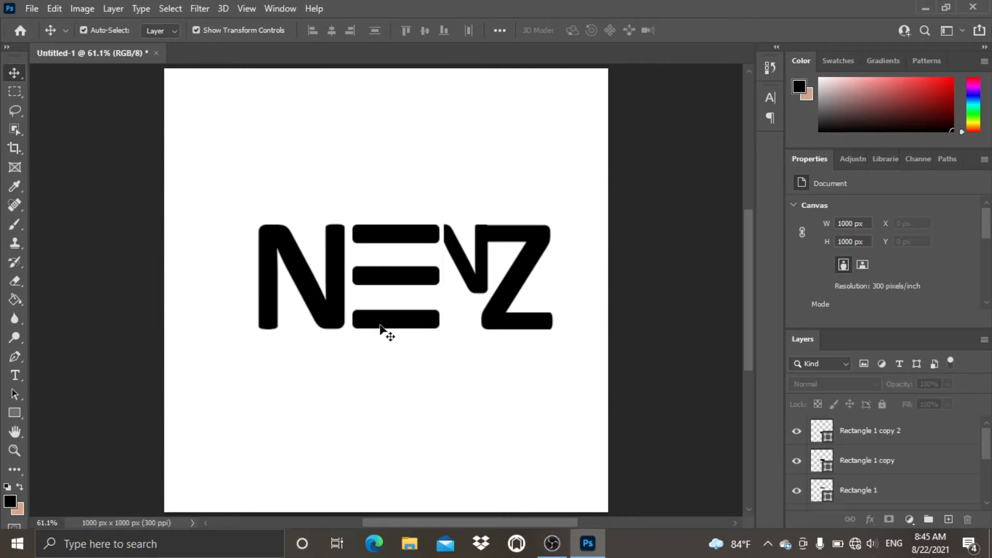
scroll(898, 470, "down", 3)
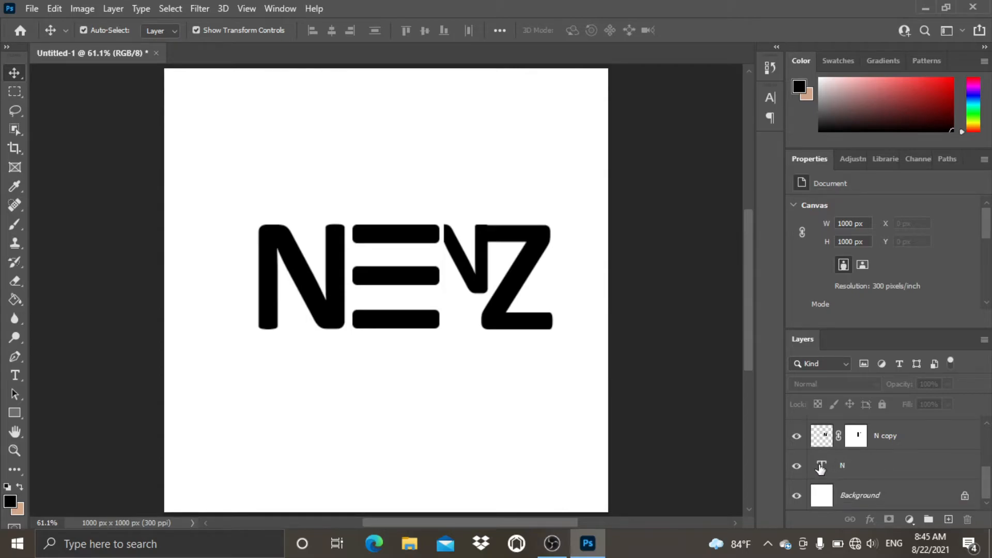
double_click(820, 468)
left_click(581, 30)
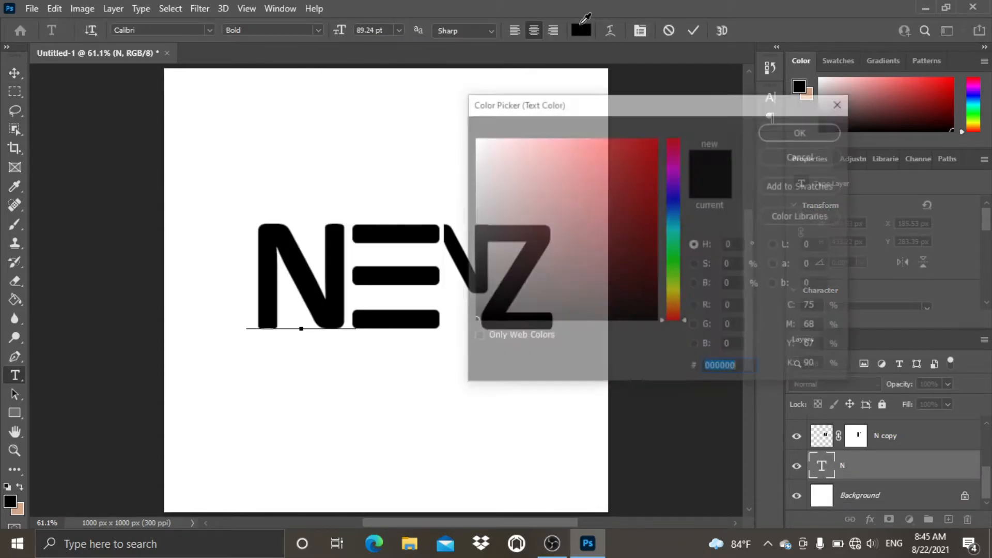
left_click(474, 301)
left_click_drag(474, 301, 467, 303)
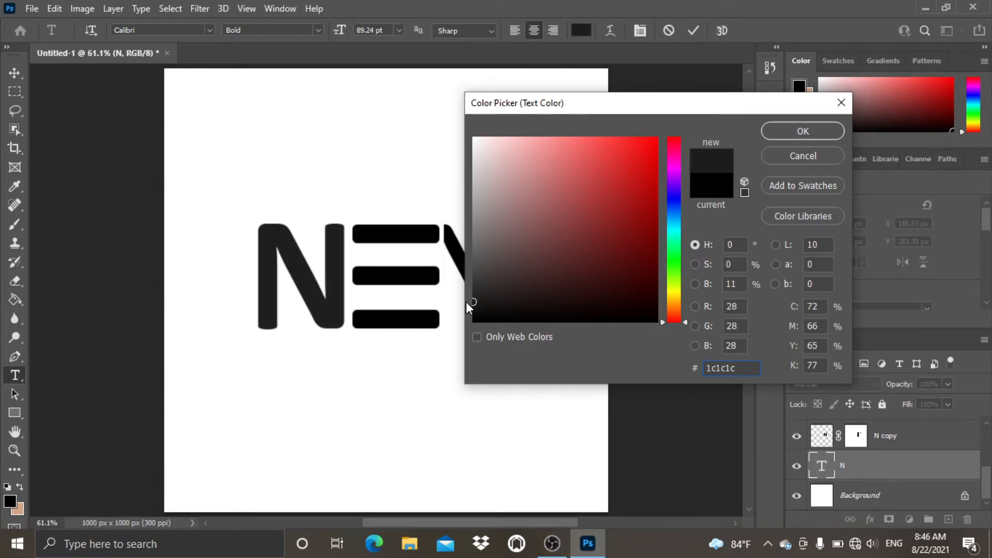
left_click(792, 129)
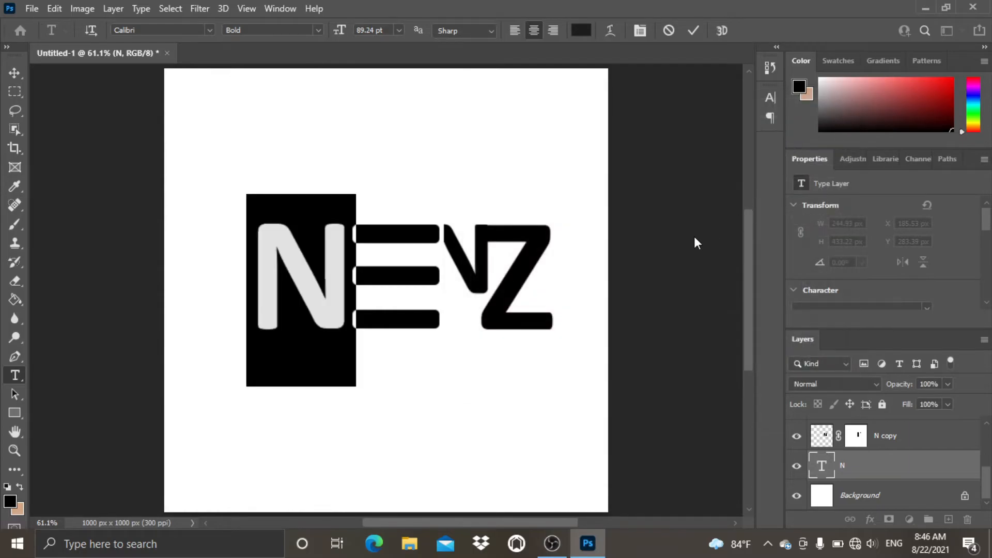
left_click(694, 31)
left_click(710, 247)
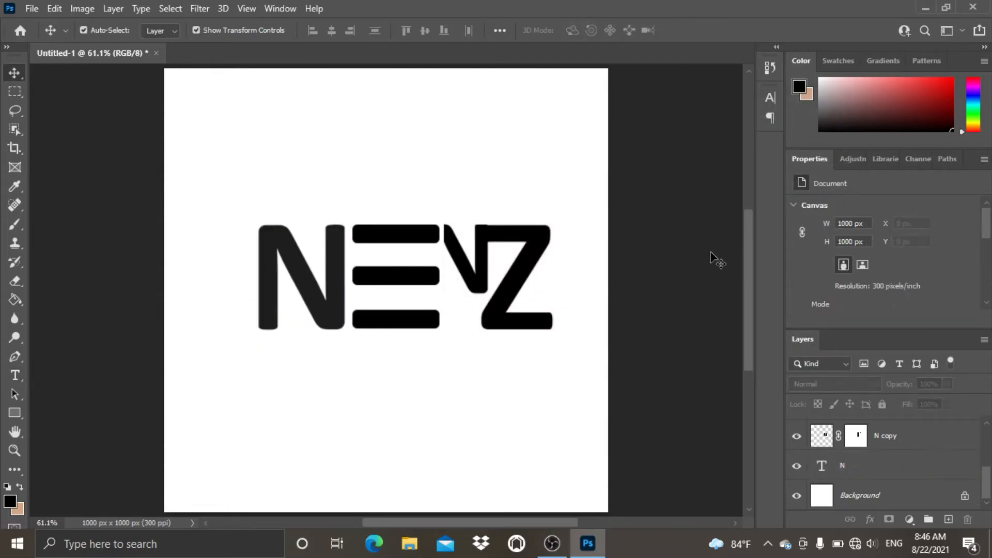
Step: Recolor the top bar of the E with the dark grey sampled from the large letter N
scroll(708, 263, "up", 4)
scroll(703, 294, "down", 3)
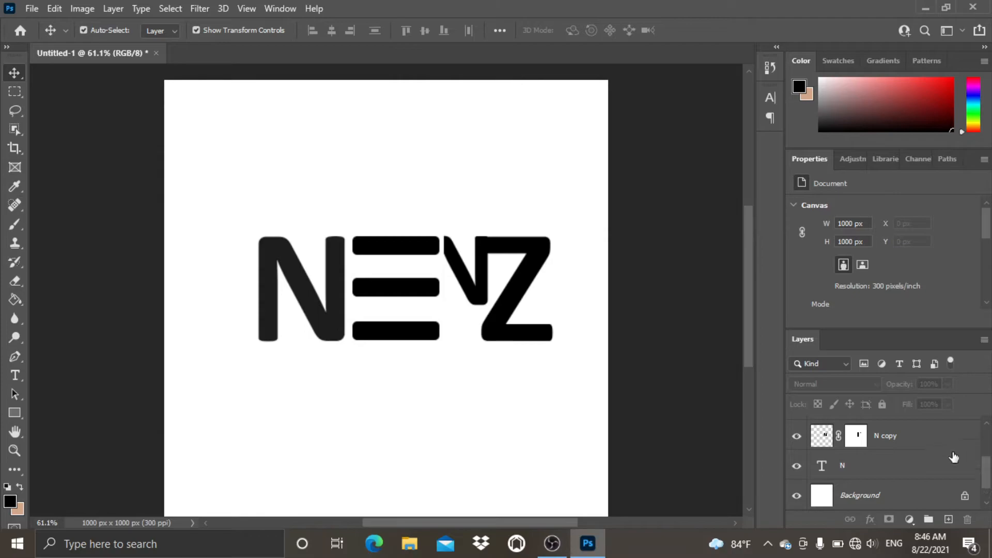
scroll(955, 455, "up", 3)
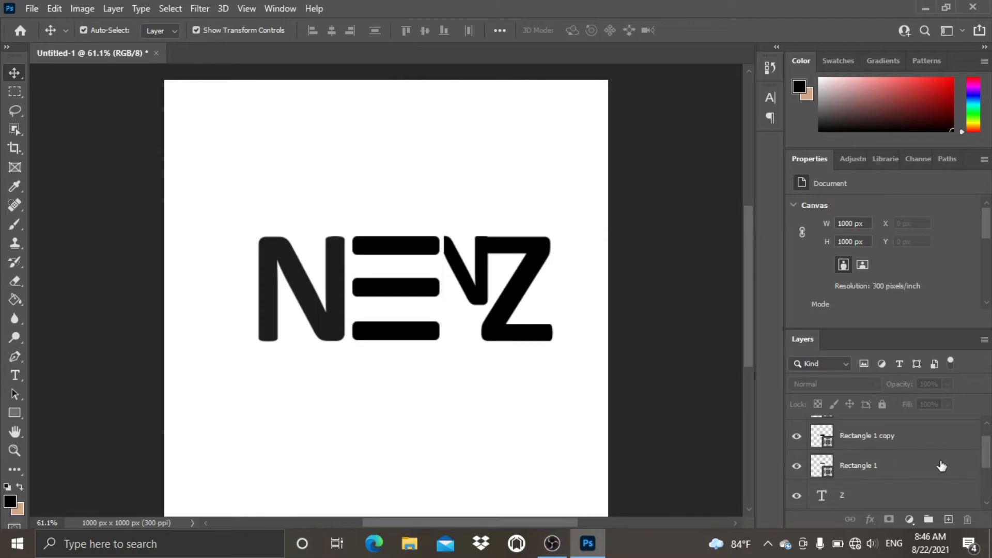
double_click(825, 472)
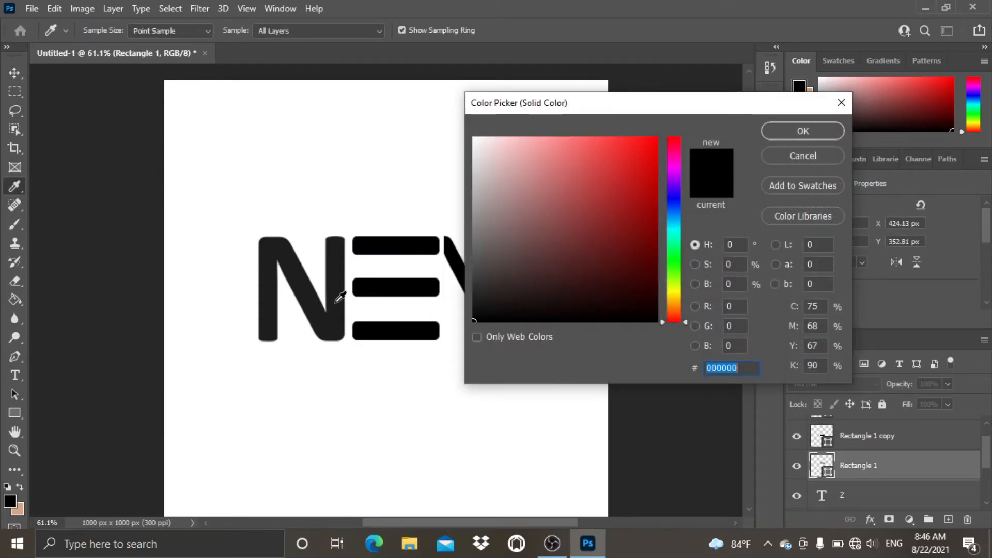
left_click(340, 297)
left_click(771, 131)
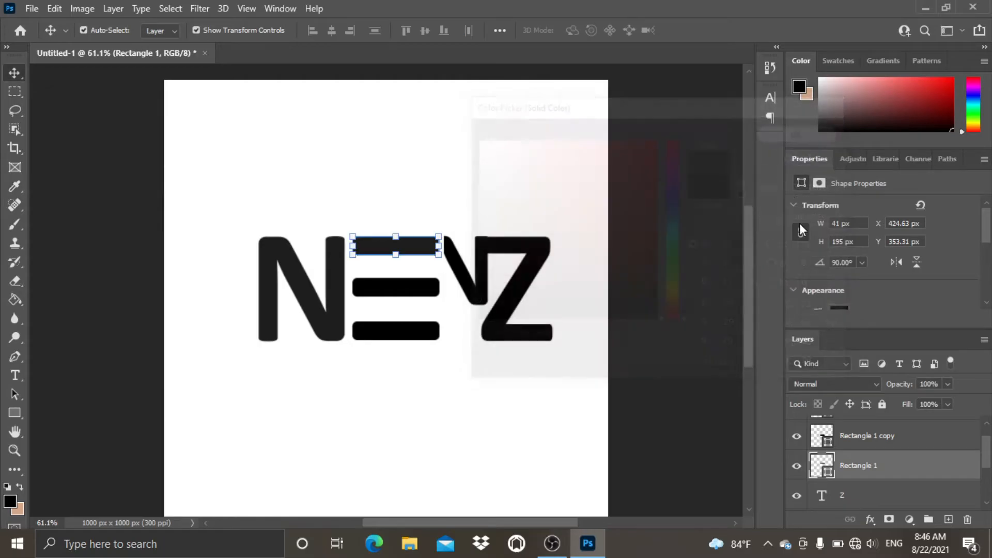
Step: Recolor the middle and bottom bars of the E with the dark grey sampled from the large N
double_click(830, 443)
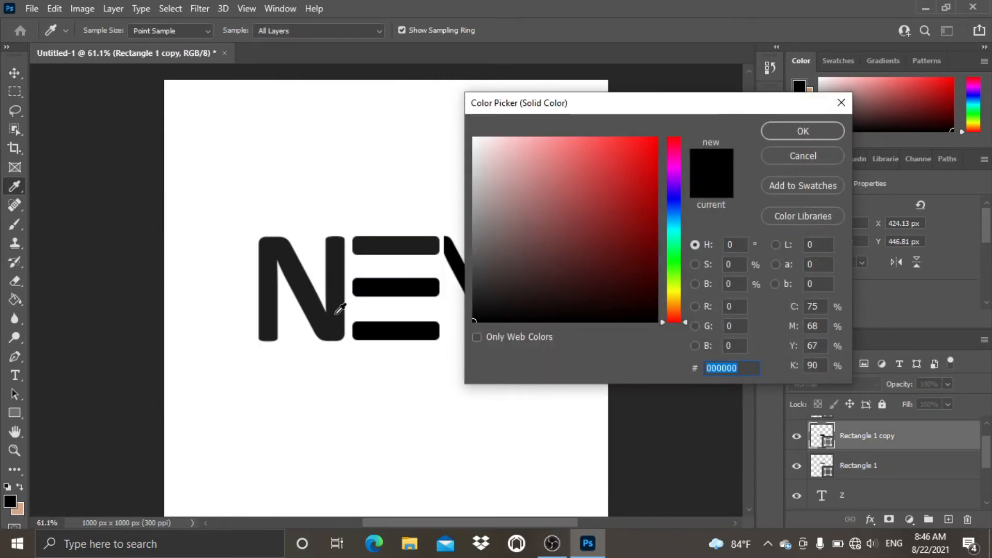
left_click(340, 308)
left_click(780, 135)
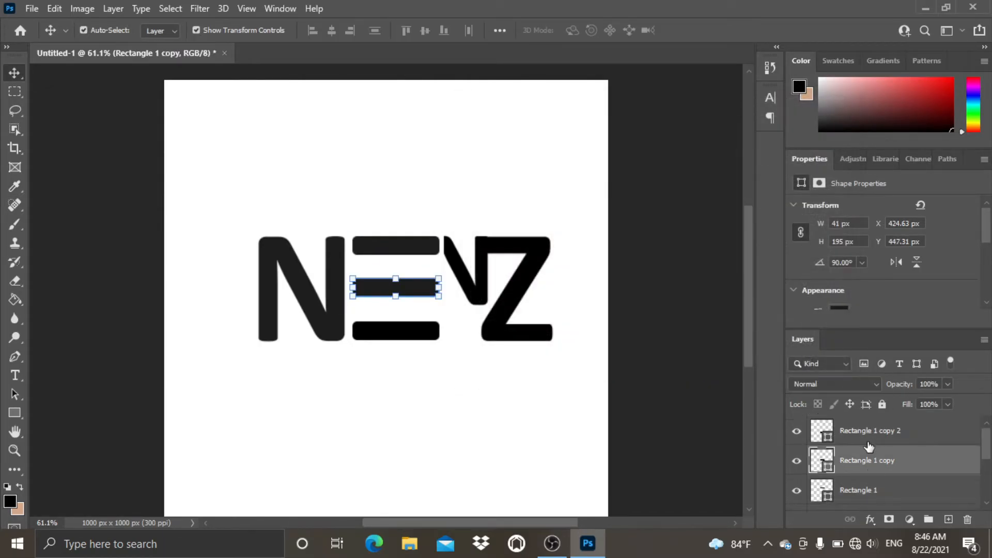
double_click(827, 437)
left_click(342, 321)
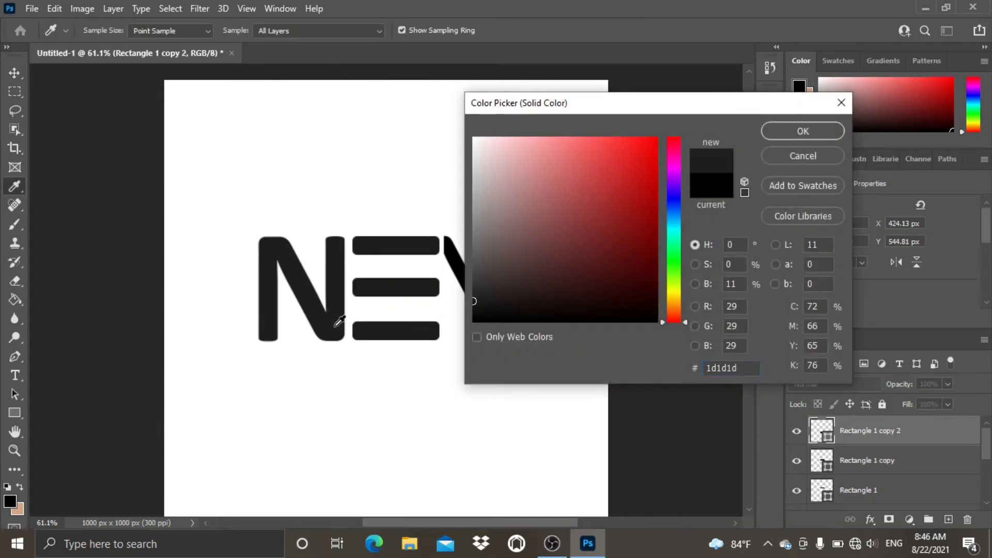
left_click(779, 130)
left_click(686, 188)
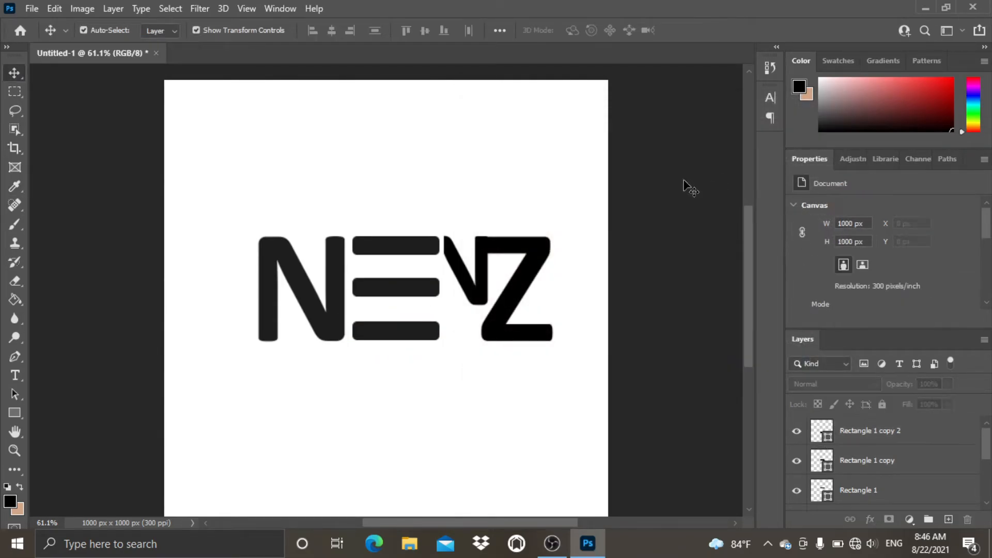
Step: Set the letter Z's text color to the dark grey 1d1d1d sampled from the E's bottom bar and commit the edit
scroll(848, 412, "up", 4)
scroll(852, 418, "down", 1)
scroll(630, 327, "down", 3)
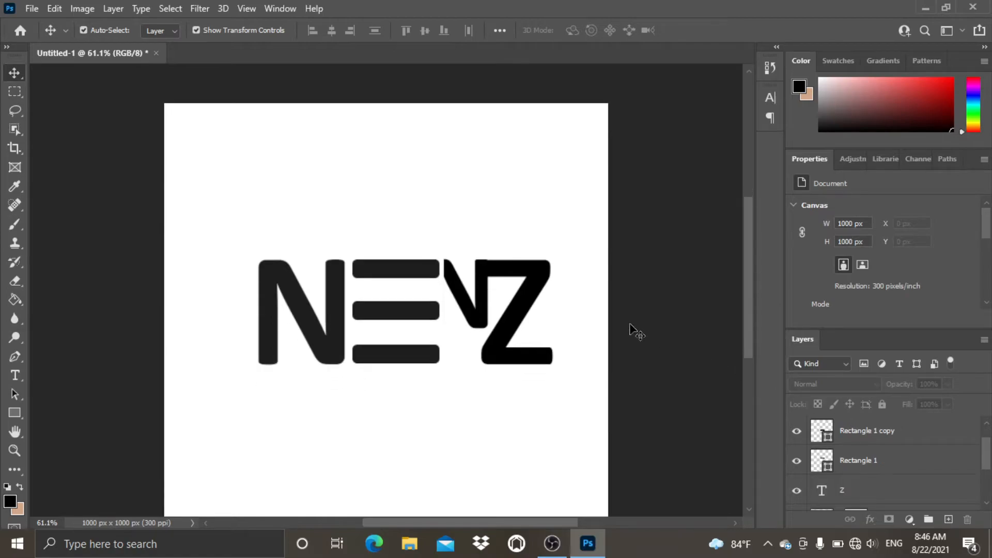
scroll(630, 327, "down", 1)
scroll(933, 483, "up", 1)
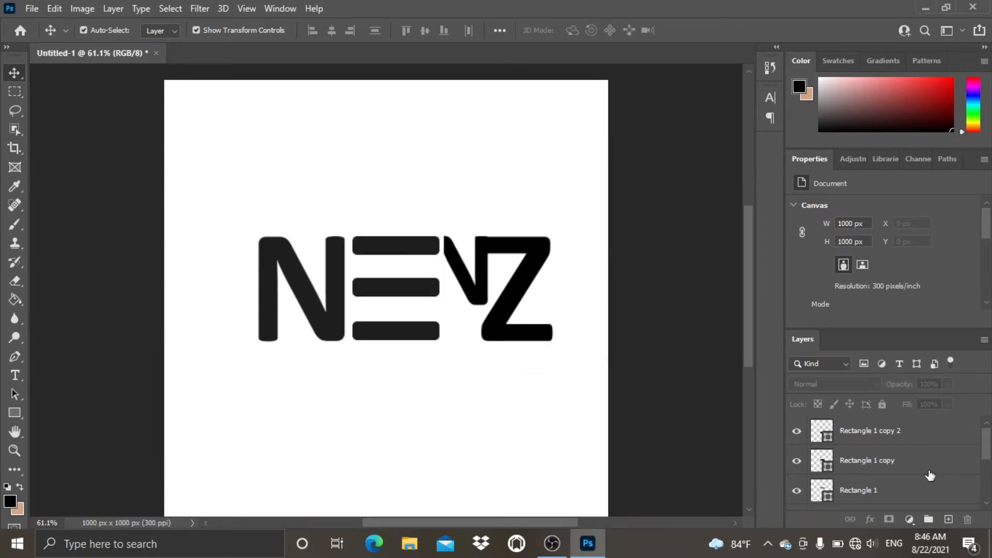
scroll(930, 476, "down", 3)
scroll(927, 472, "up", 3)
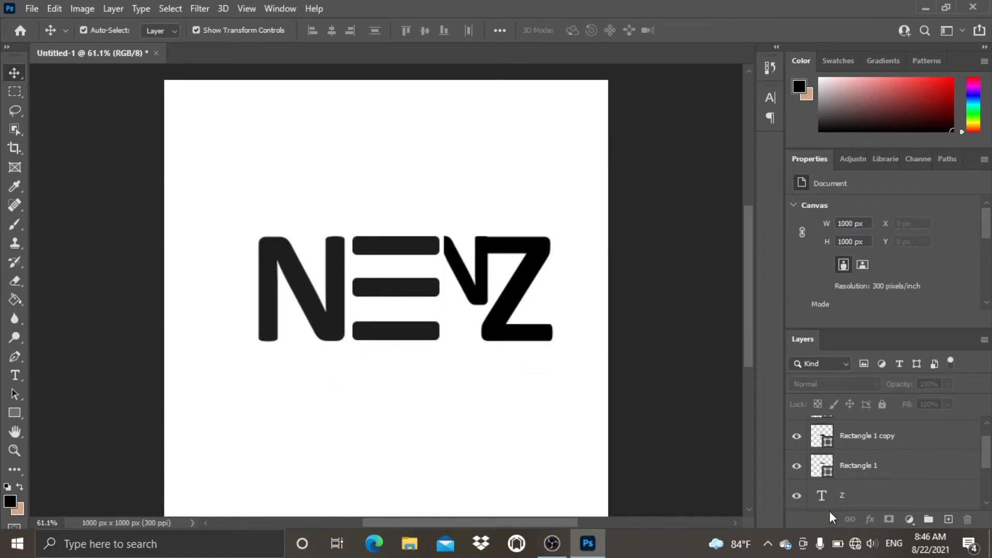
double_click(821, 496)
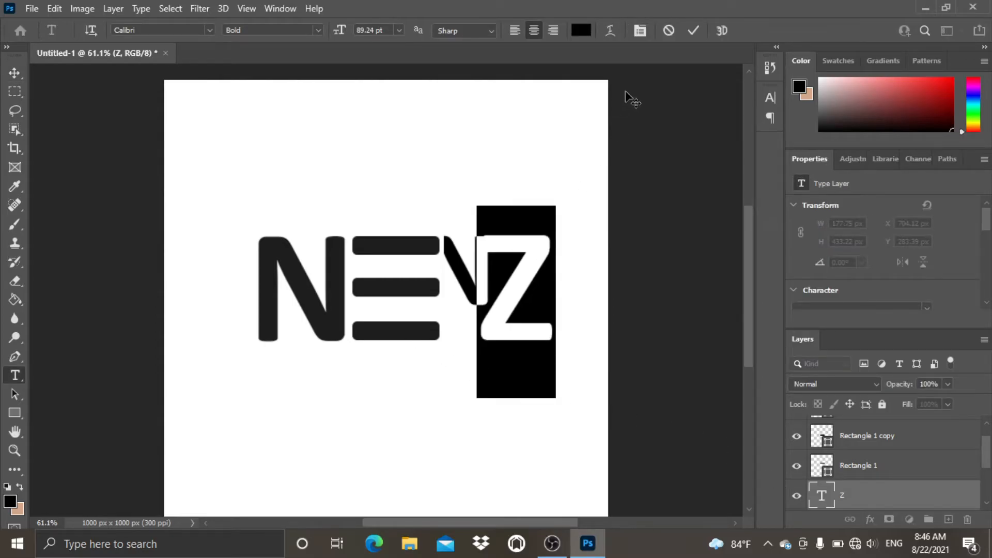
left_click(581, 31)
left_click(406, 321)
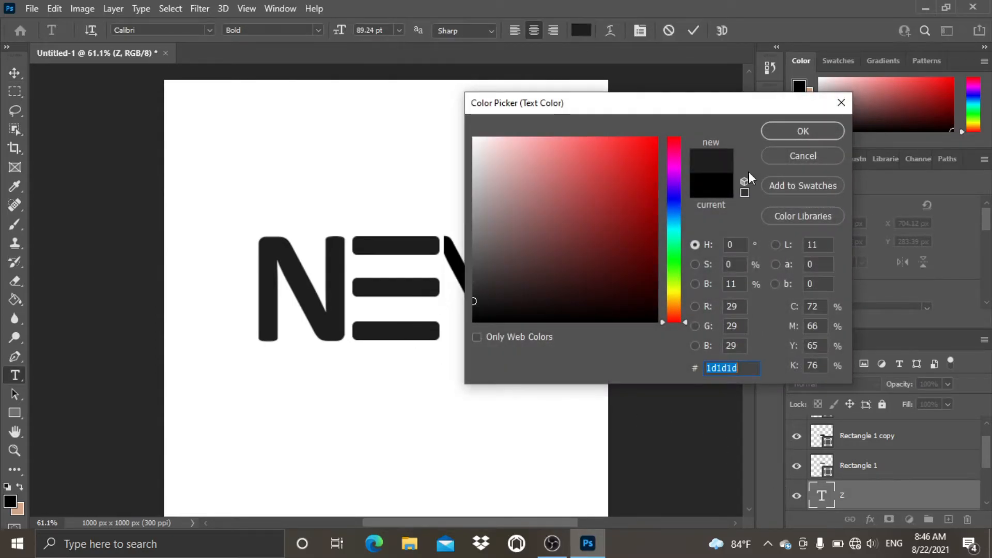
left_click(803, 133)
key("ctrl+Return")
key("v")
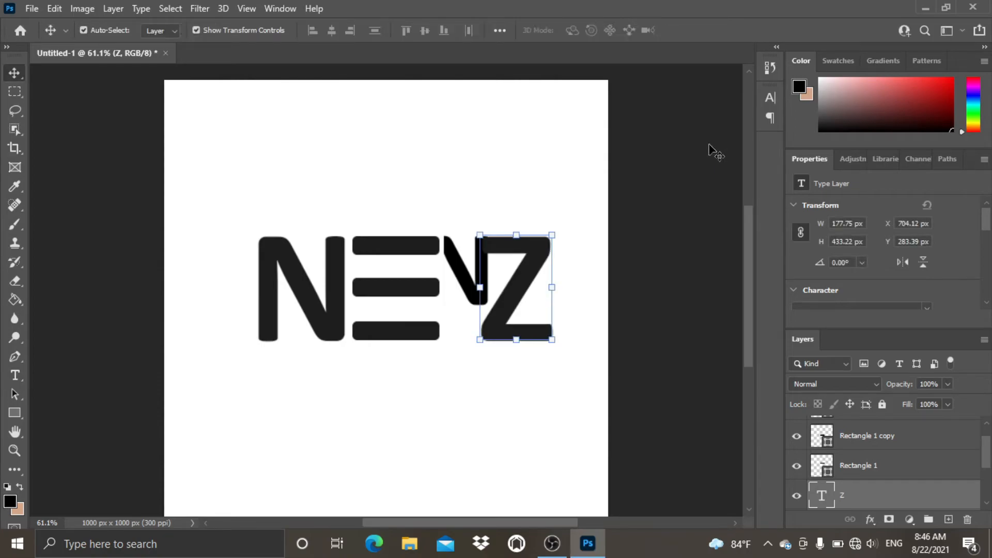
left_click(706, 148)
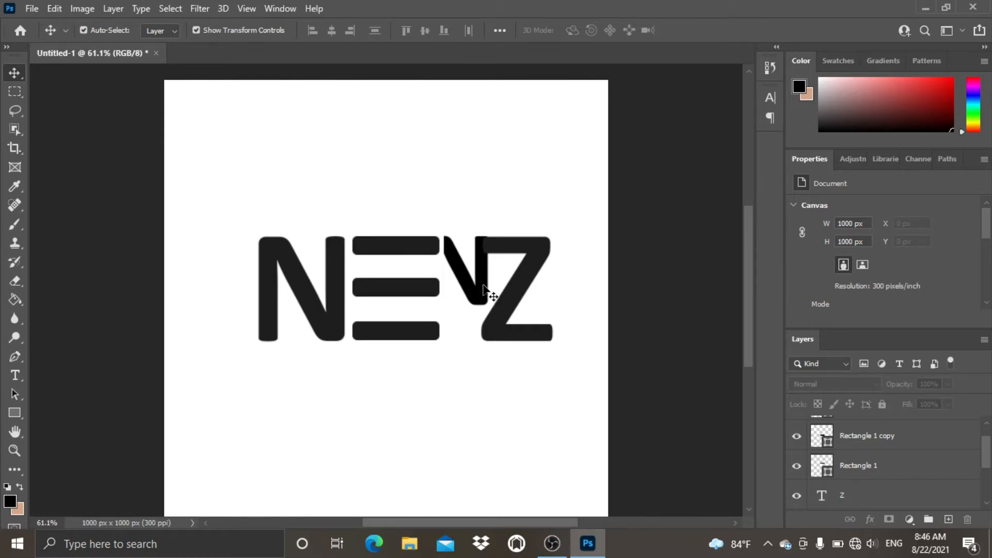
Step: Shift the letter Z about 8 px right so its top bar only slightly overlaps the small N piece's vertical stem
left_click(517, 250)
left_click_drag(512, 252, 521, 251)
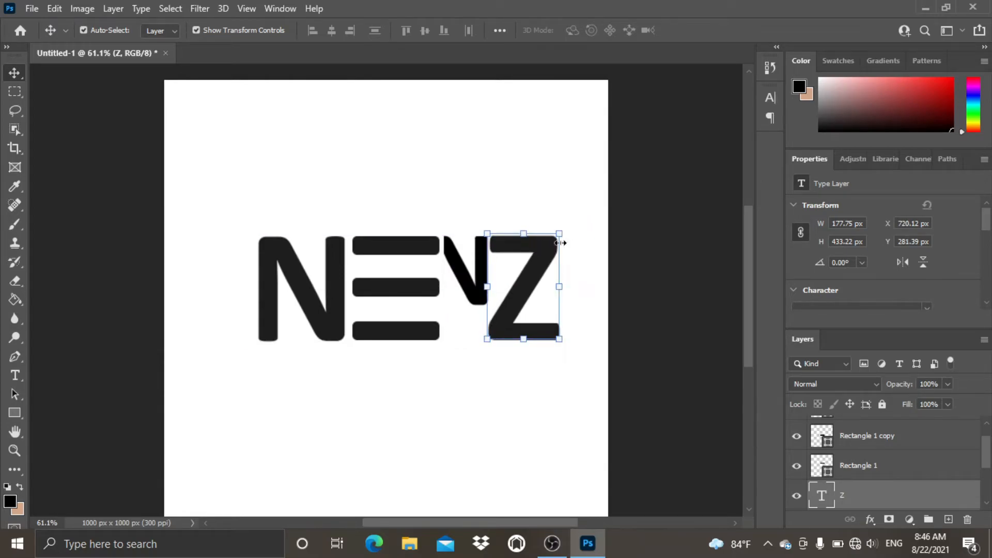
key("Left")
key("Left")
key("Left")
key("Left")
key("Left")
key("Left")
key("Left")
key("Left")
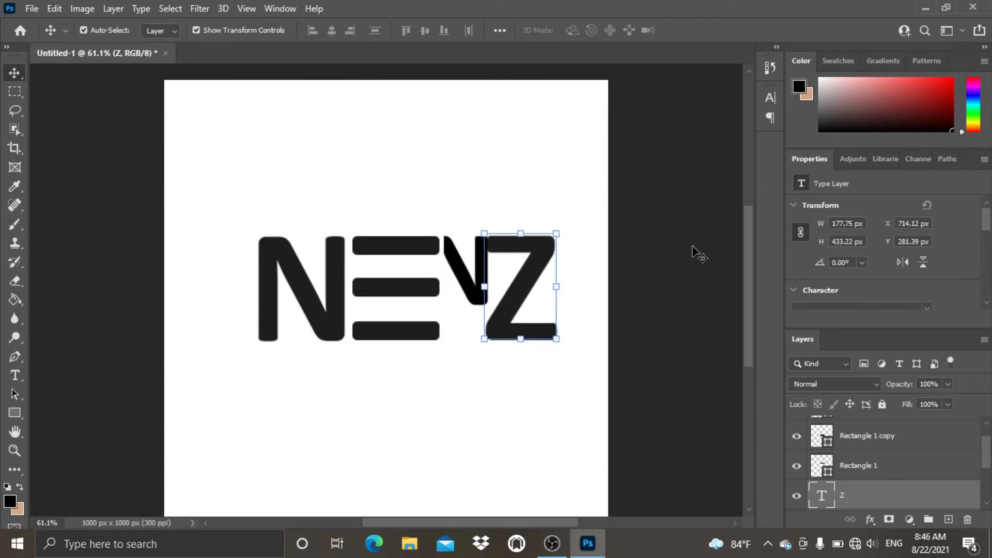
key("Down")
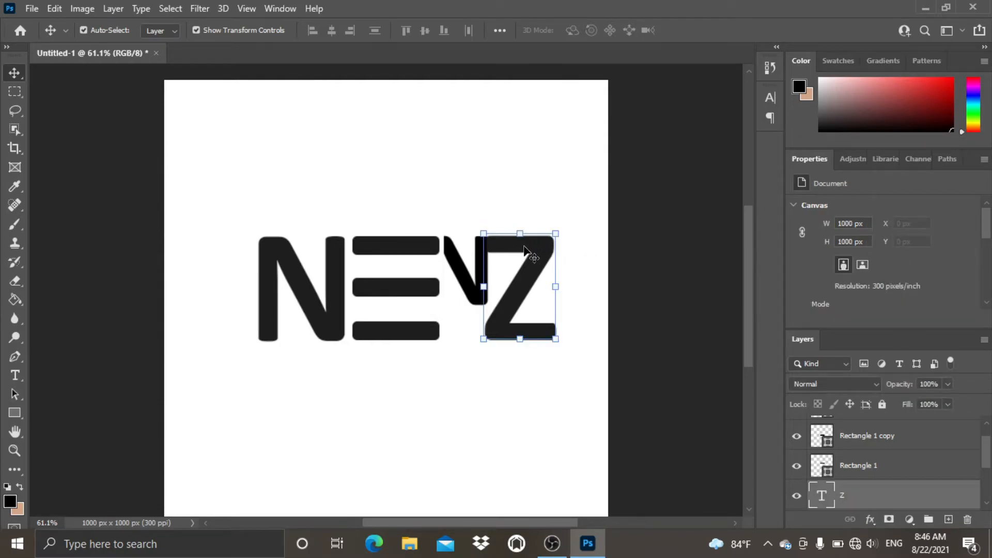
left_click(672, 241)
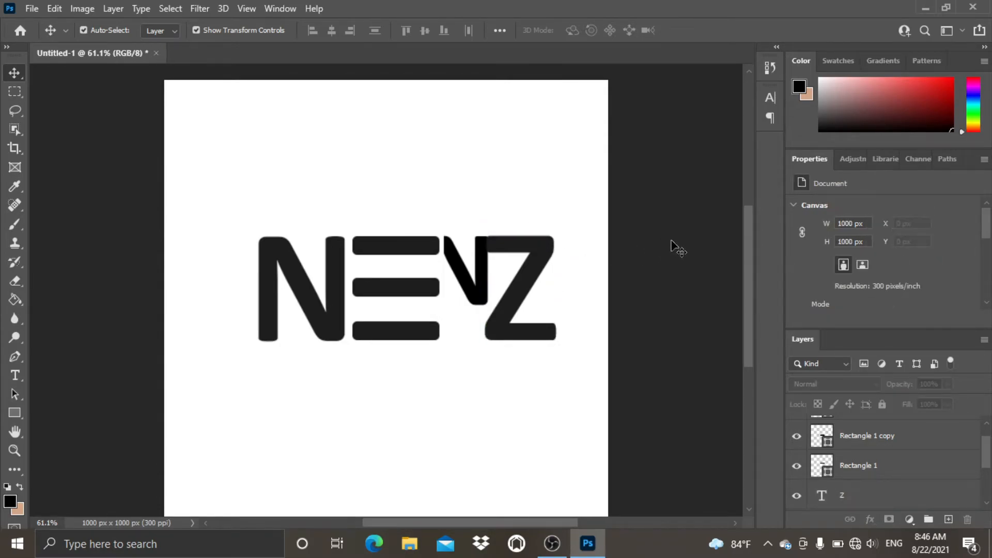
Step: Add a solid color fill layer in red ff0000 directly above the small N piece
left_click(479, 274)
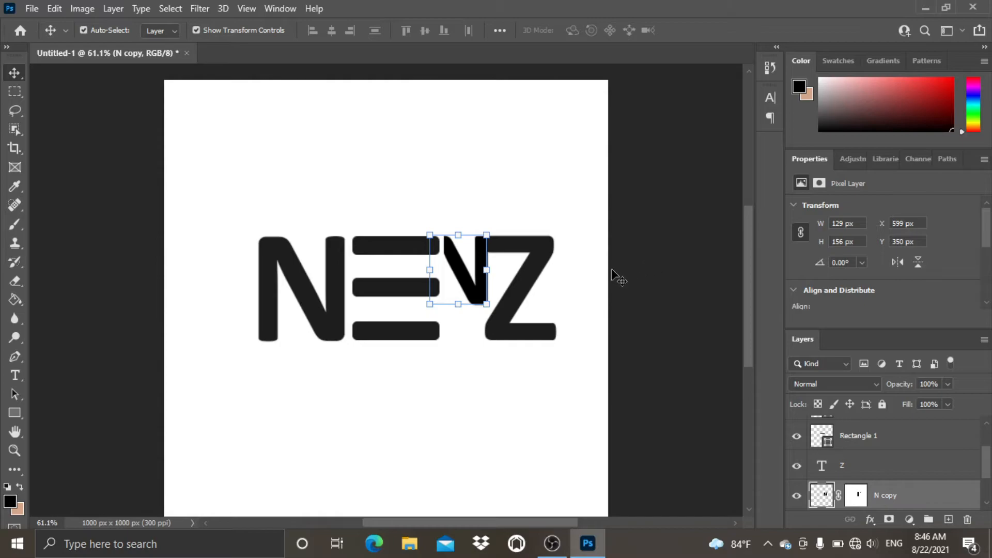
scroll(599, 276, "up", 6)
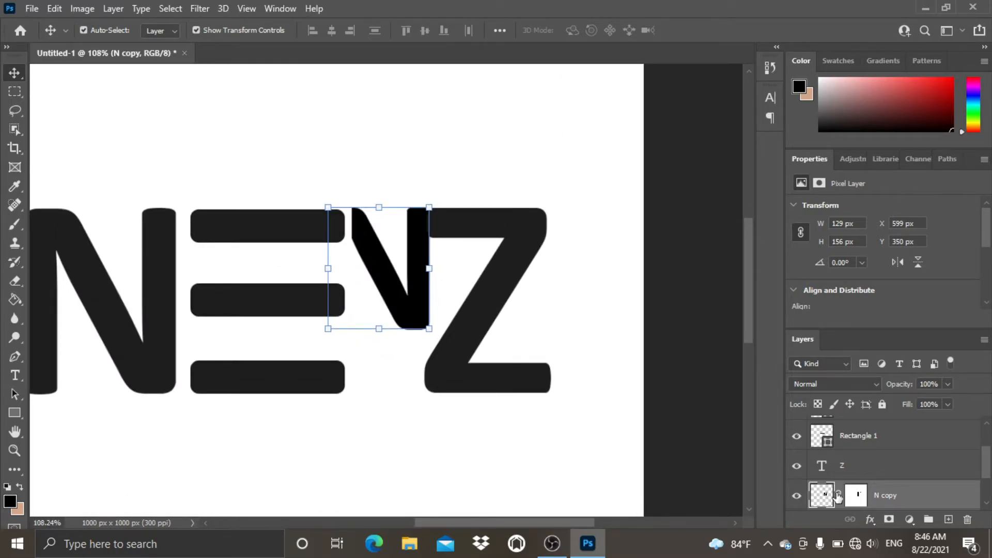
left_click(910, 519)
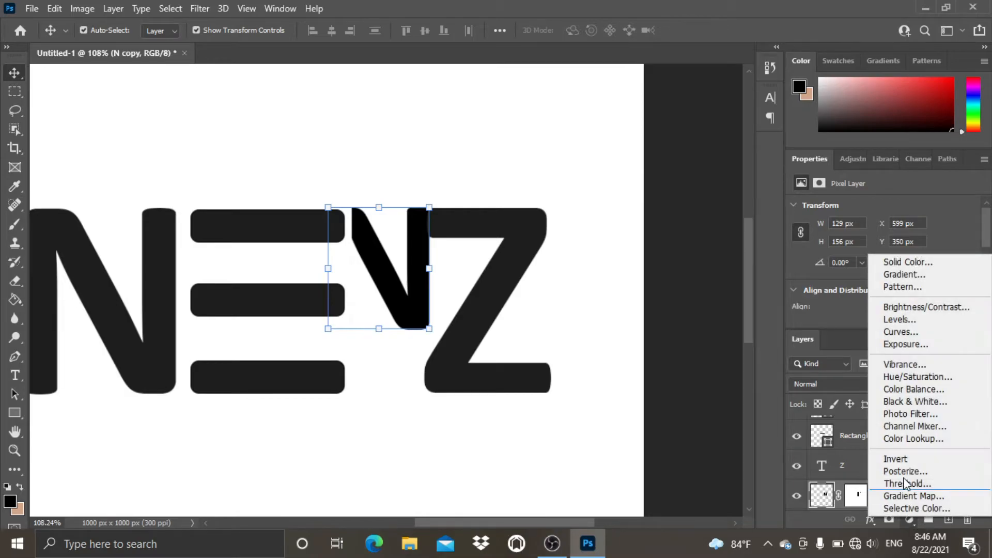
left_click(904, 262)
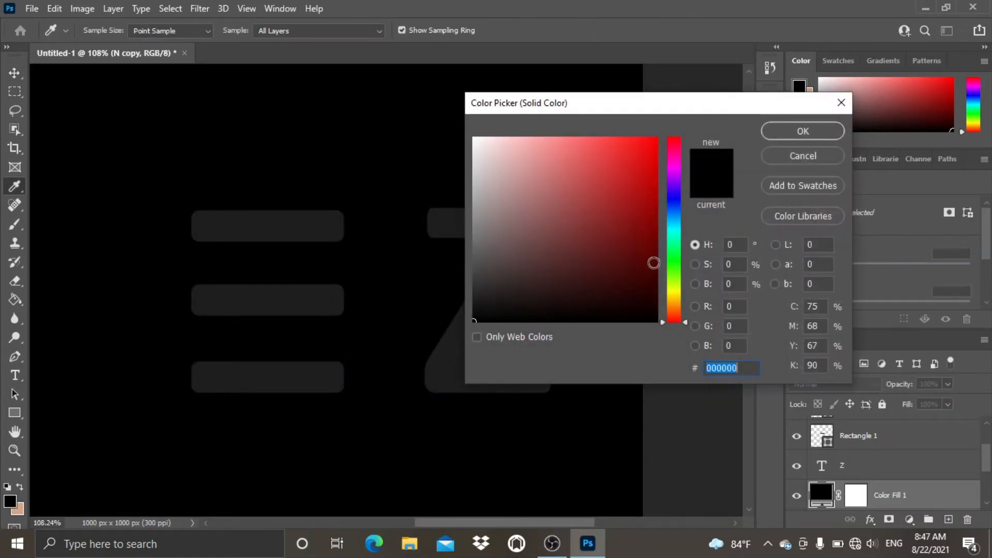
mouse_move(596, 257)
left_mouse_down()
mouse_move(657, 153)
mouse_move(706, 122)
mouse_move(720, 176)
mouse_move(722, 135)
left_mouse_up()
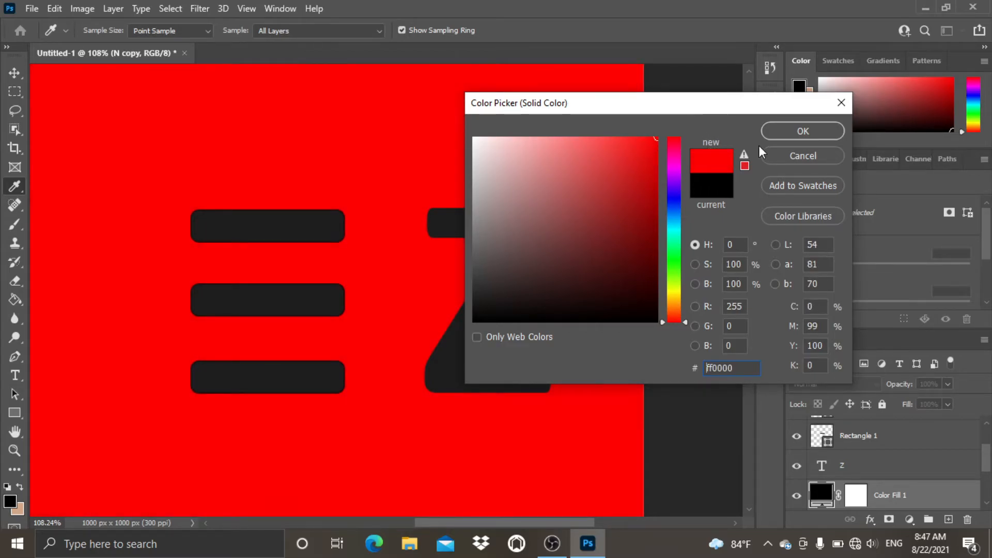
left_click(789, 133)
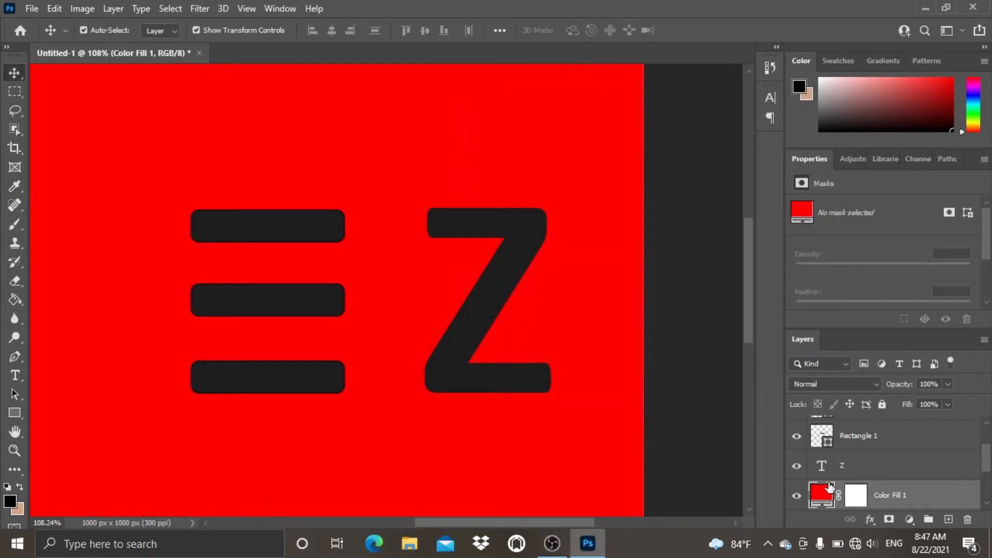
Step: Clip the red fill layer to the small N piece so it colors only that shape
scroll(829, 484, "down", 1)
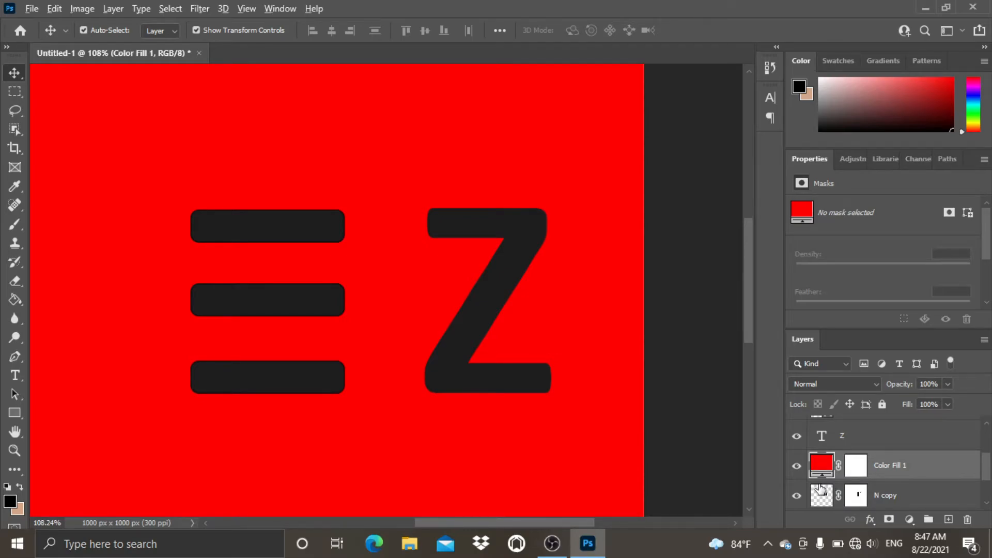
left_click(821, 482, "alt")
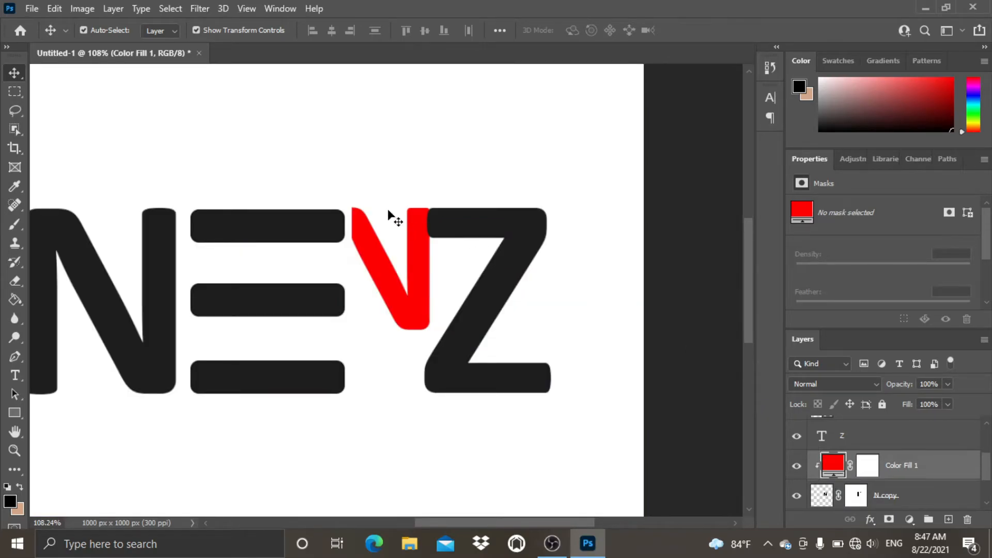
scroll(380, 208, "down", 2)
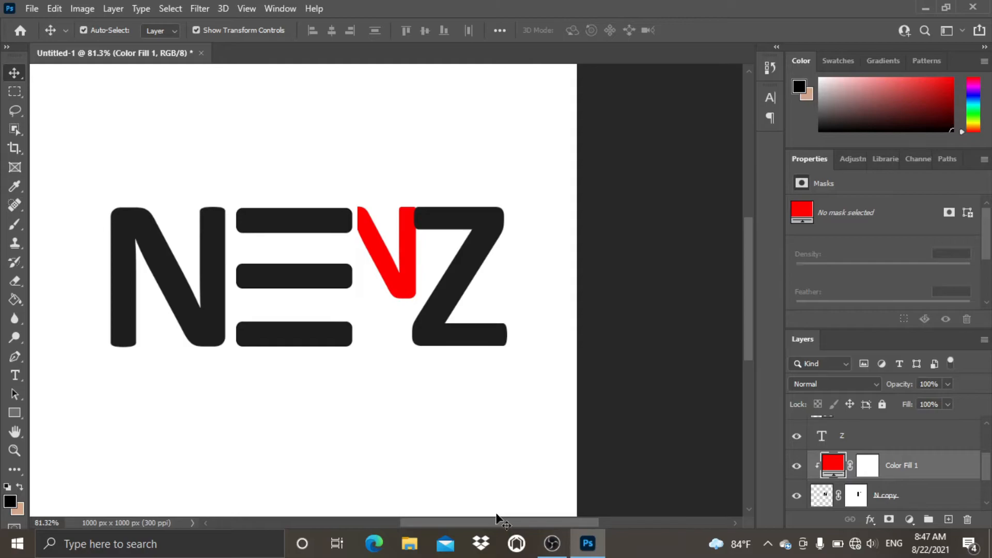
left_click_drag(493, 519, 479, 519)
scroll(618, 404, "up", 1)
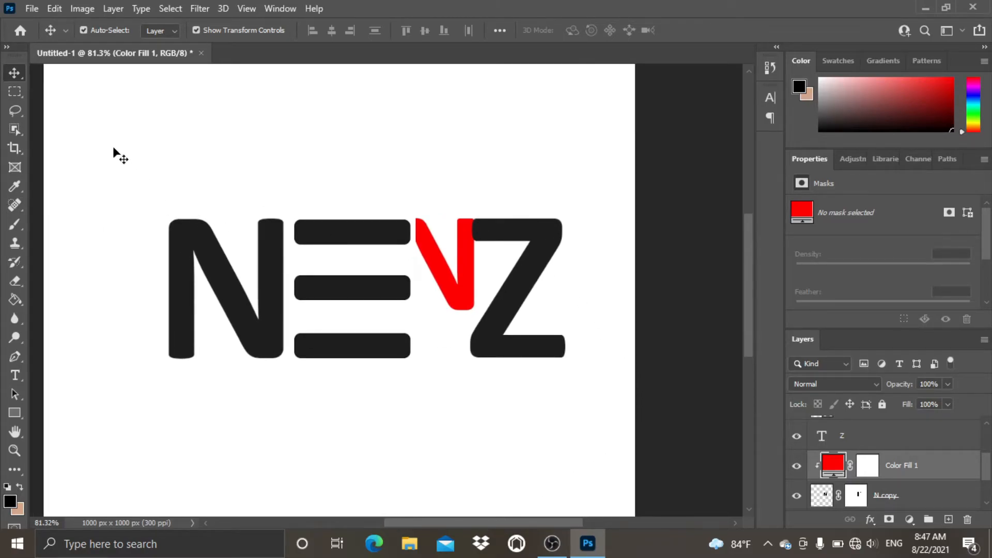
scroll(487, 298, "up", 3, "alt")
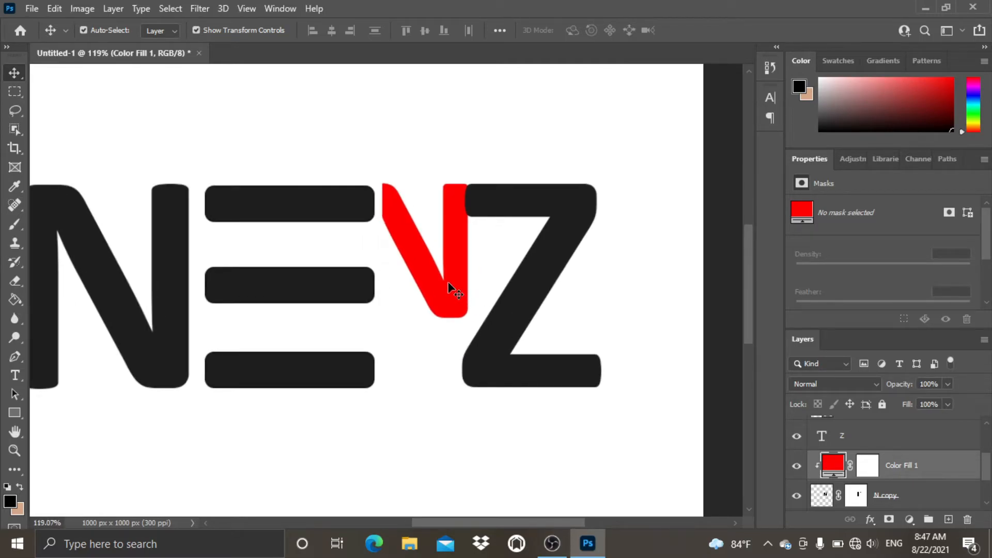
Step: Try nudging the small red N piece down by 1 px
left_click(803, 491)
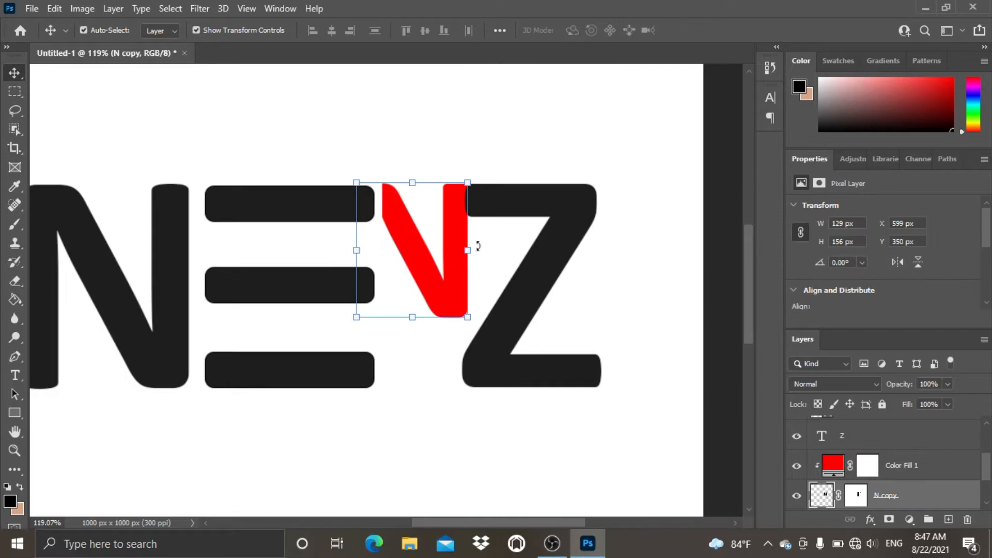
left_click(439, 278)
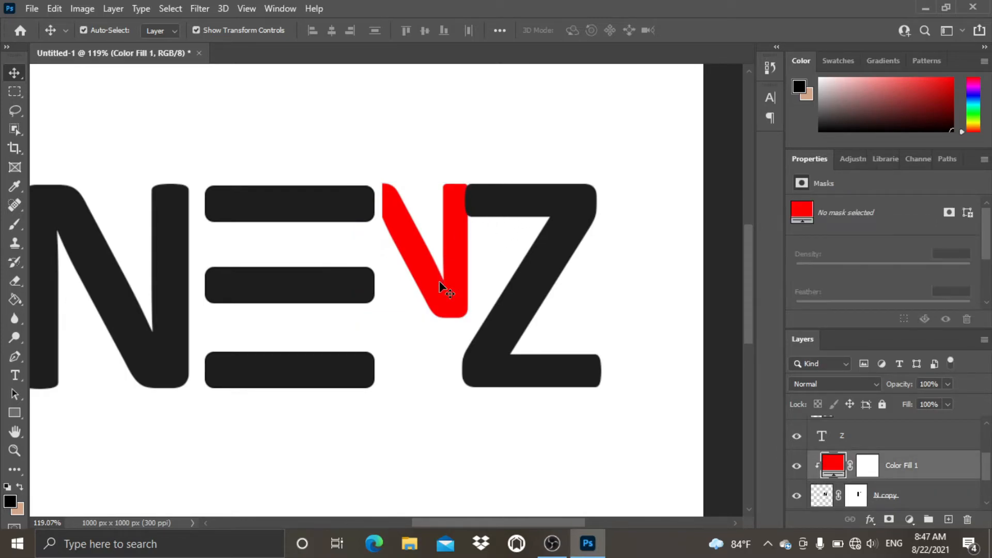
left_click(821, 497)
key("Down")
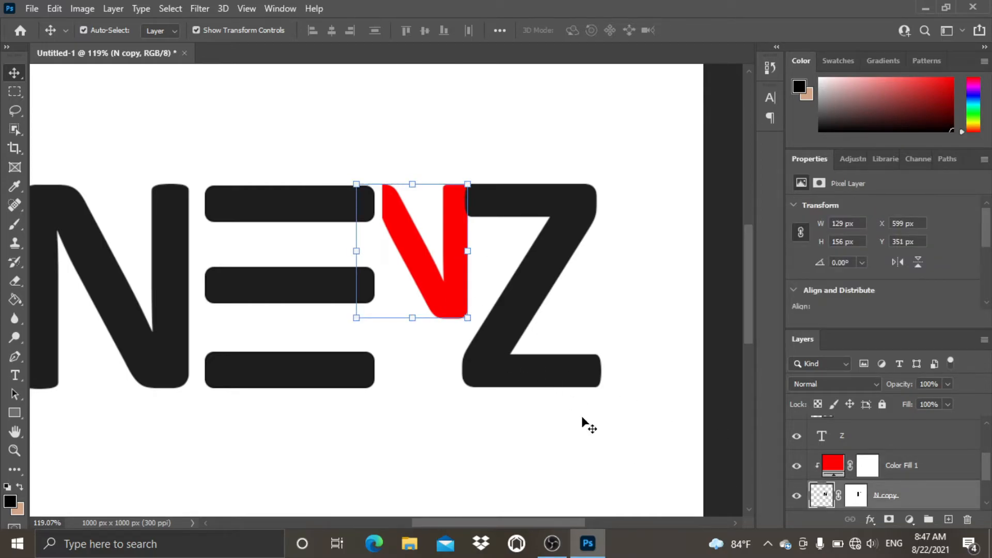
left_click(705, 256)
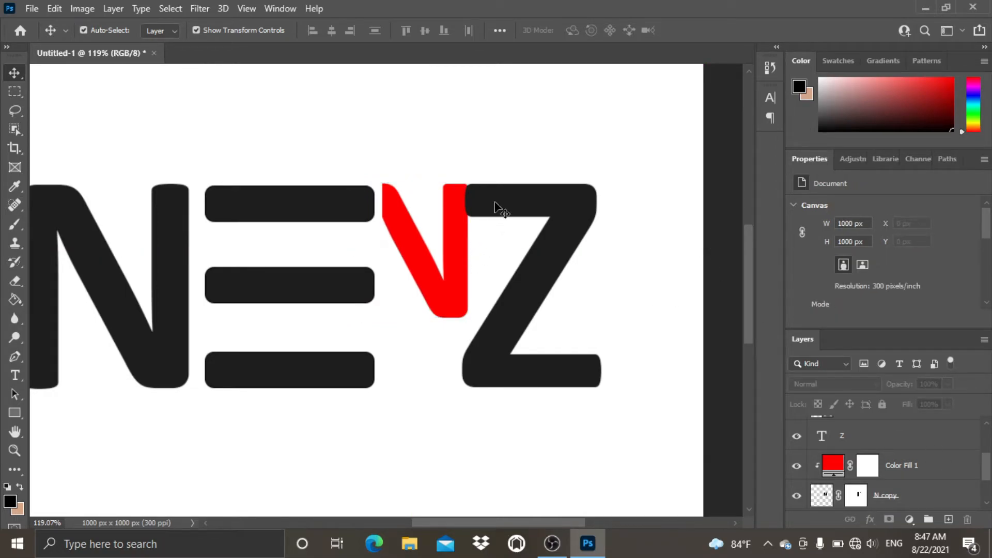
Step: Move the small N piece and its clipped red fill above the Z in the layer stack
scroll(495, 213, "up", 4)
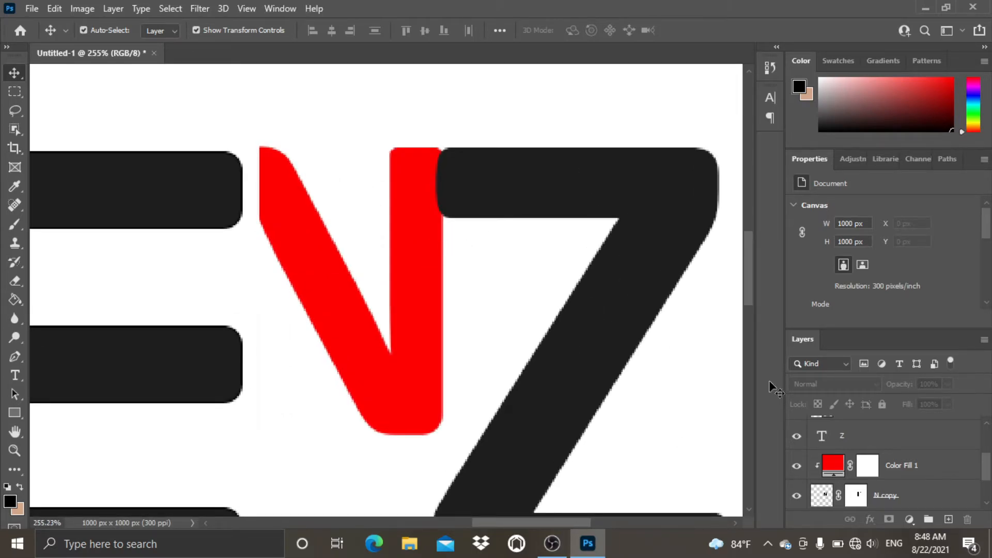
left_click(910, 497)
left_click(910, 467, "shift")
left_click_drag(908, 474, 897, 430)
left_click(614, 105)
left_click(434, 237)
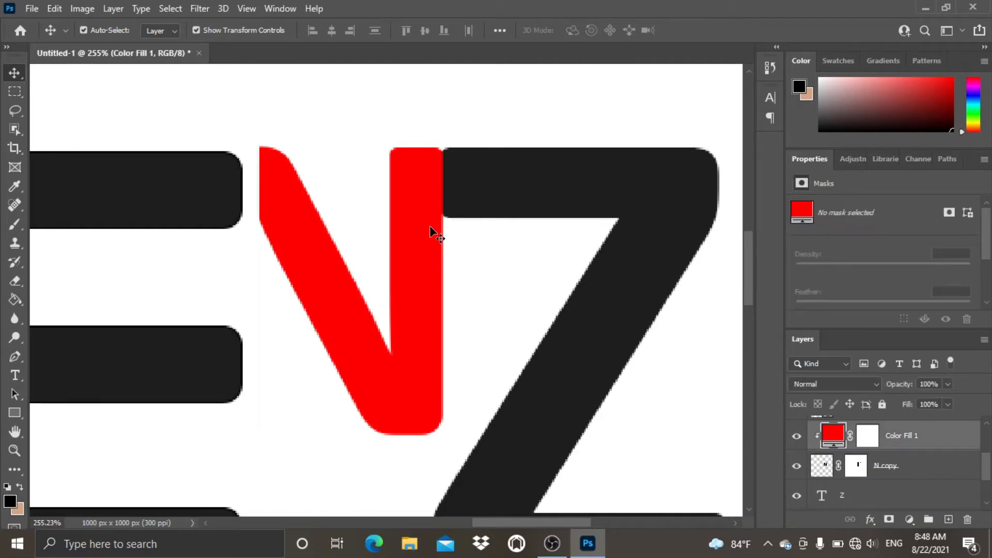
Step: Nudge the small red N piece 4 px right so its stem covers the start of the Z's top bar
left_click(821, 465)
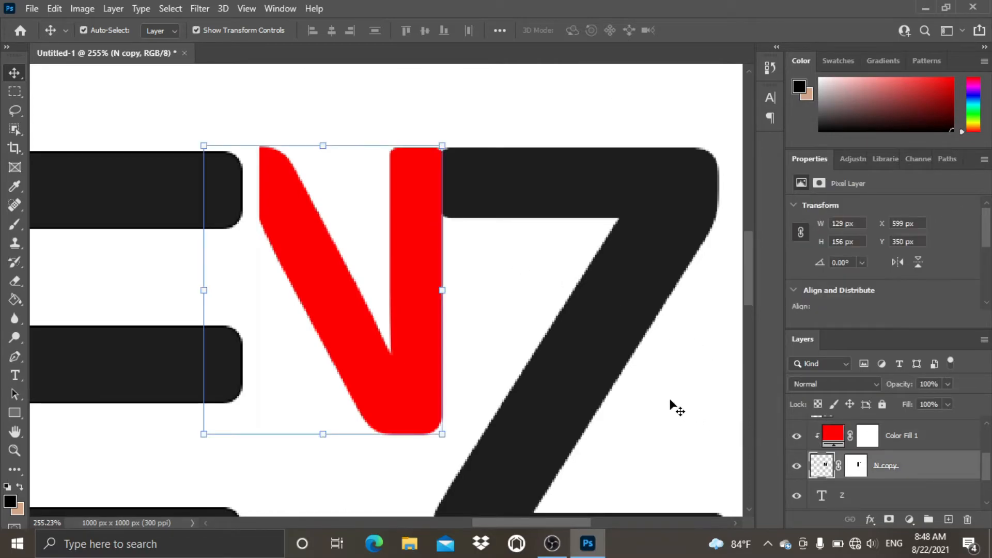
key("Right")
key("Right")
key("Right")
key("Right")
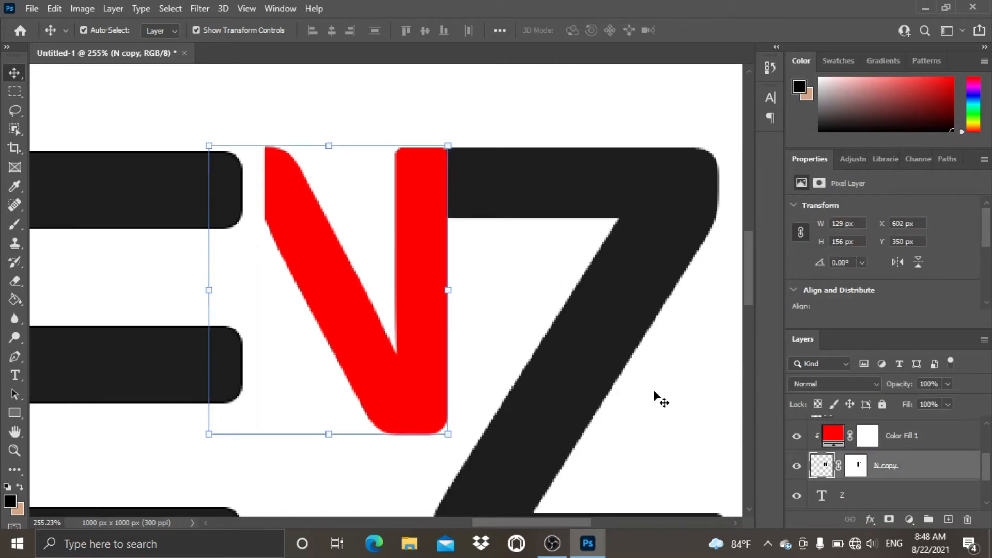
left_click(598, 137)
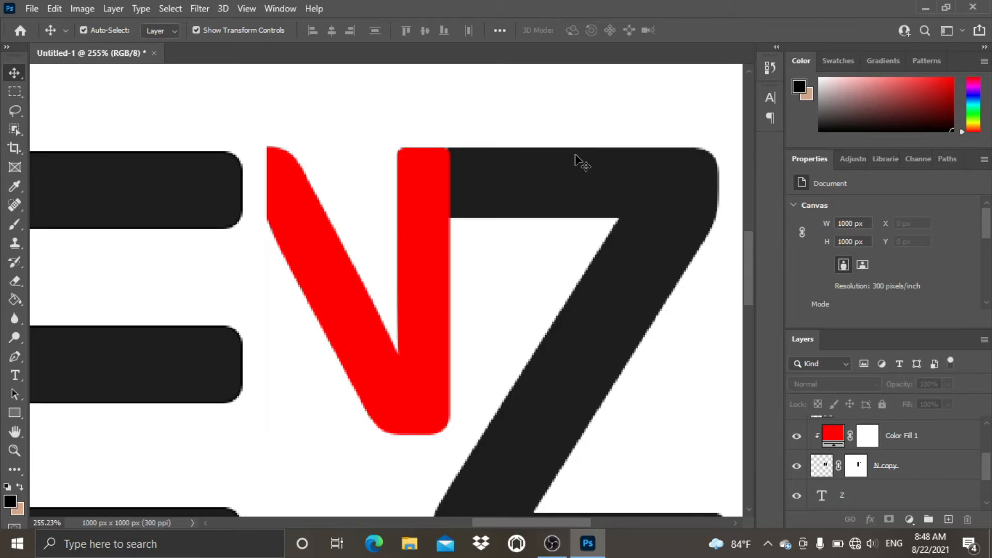
Step: Examine the whole logo on the canvas, checking how the red piece joins the Z and the letter spacing
scroll(578, 161, "down", 6)
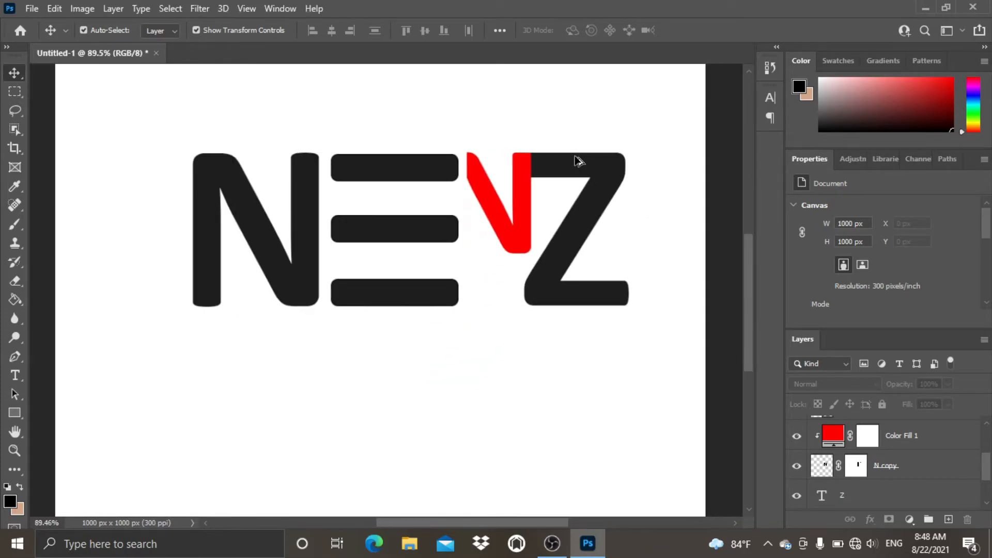
scroll(579, 162, "down", 1)
scroll(643, 178, "down", 1)
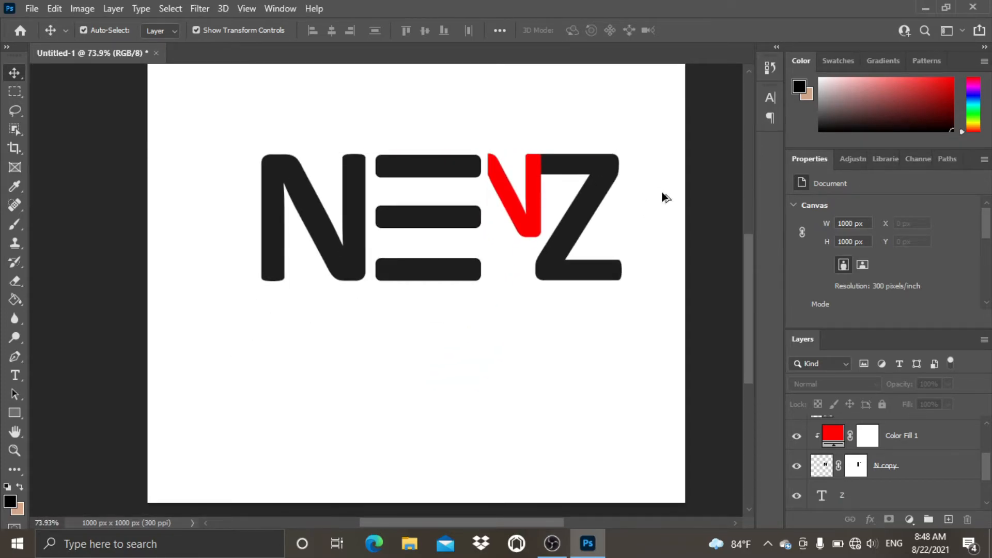
scroll(677, 211, "up", 2)
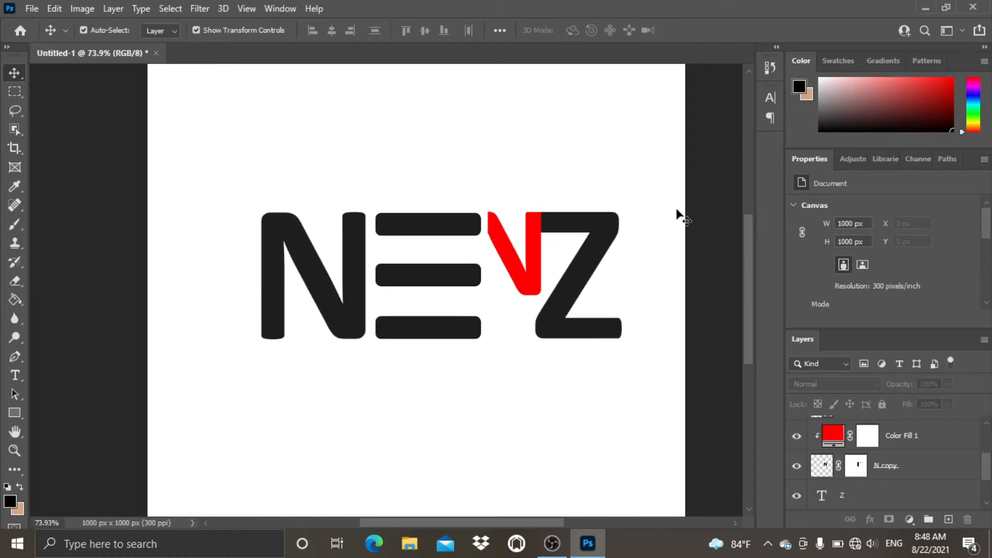
scroll(677, 210, "down", 1)
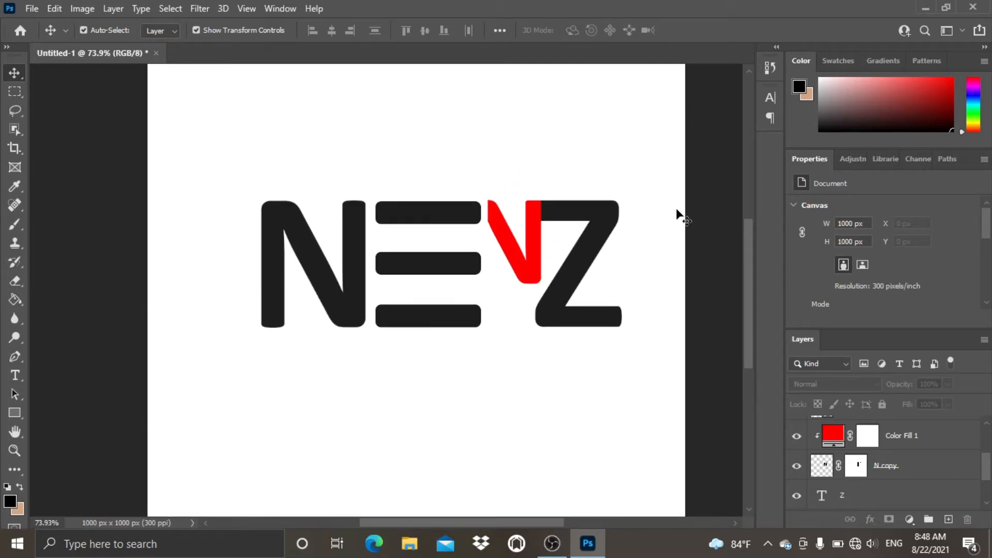
scroll(563, 204, "down", 3)
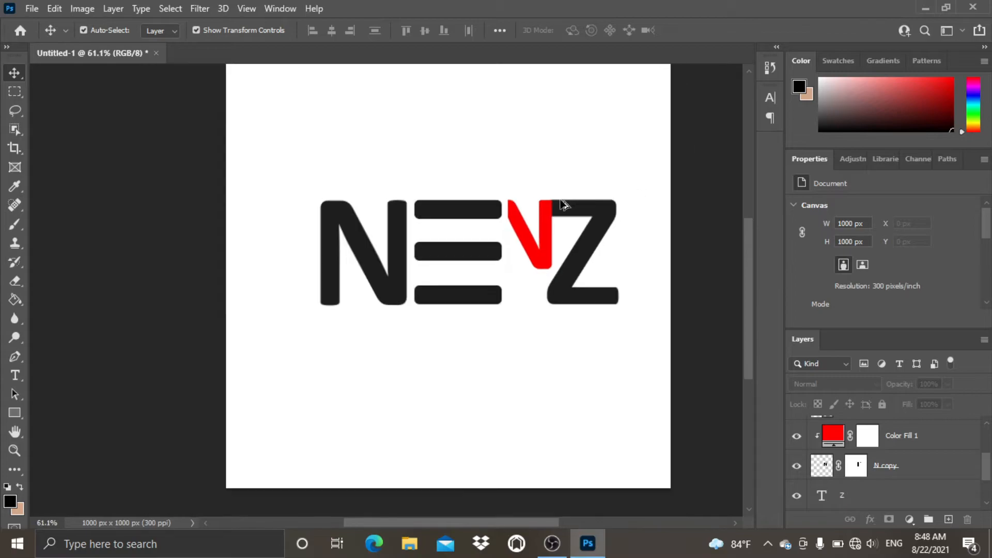
mouse_move(748, 256)
left_mouse_down()
mouse_move(749, 245)
mouse_move(745, 269)
left_mouse_up()
scroll(637, 281, "up", 1)
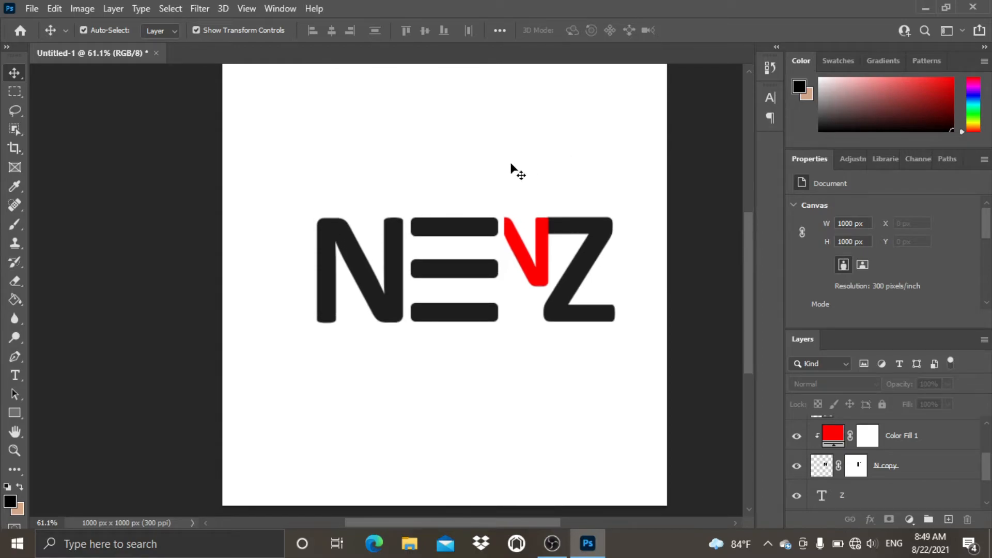
scroll(521, 165, "up", 1)
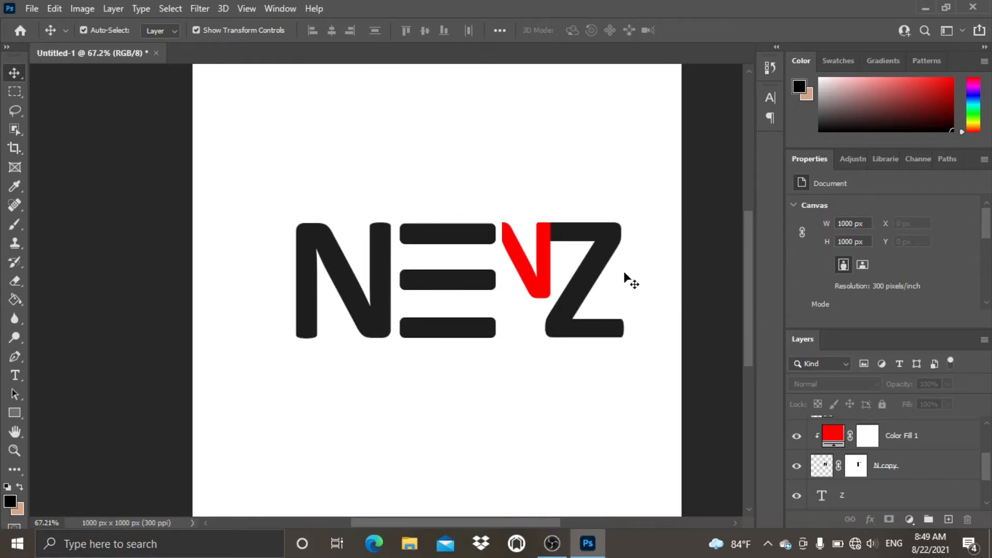
Step: Select all the logo pieces and move them together slightly left and down toward the center of the canvas
left_click_drag(226, 107, 655, 397)
left_click_drag(470, 289, 458, 300)
left_click(708, 207)
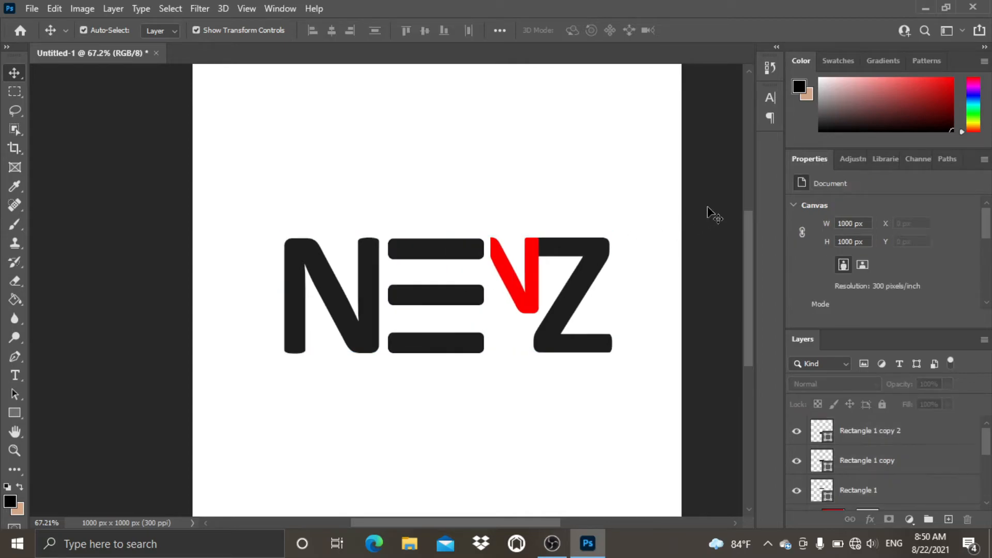
Step: Add the text "NEZ STUDIO" in 12 pt Calibri Bold below the logo, near the N
scroll(602, 226, "down", 1)
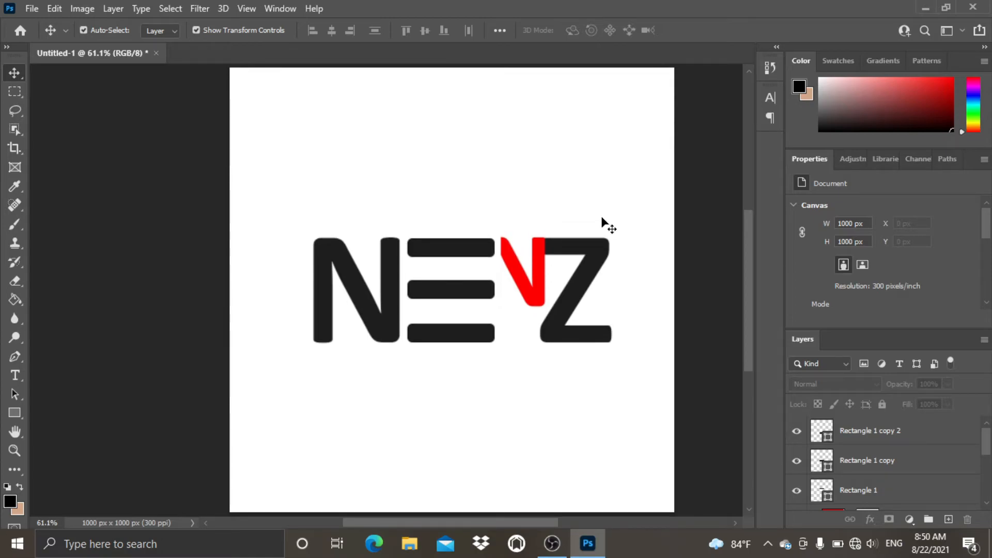
scroll(602, 222, "down", 1)
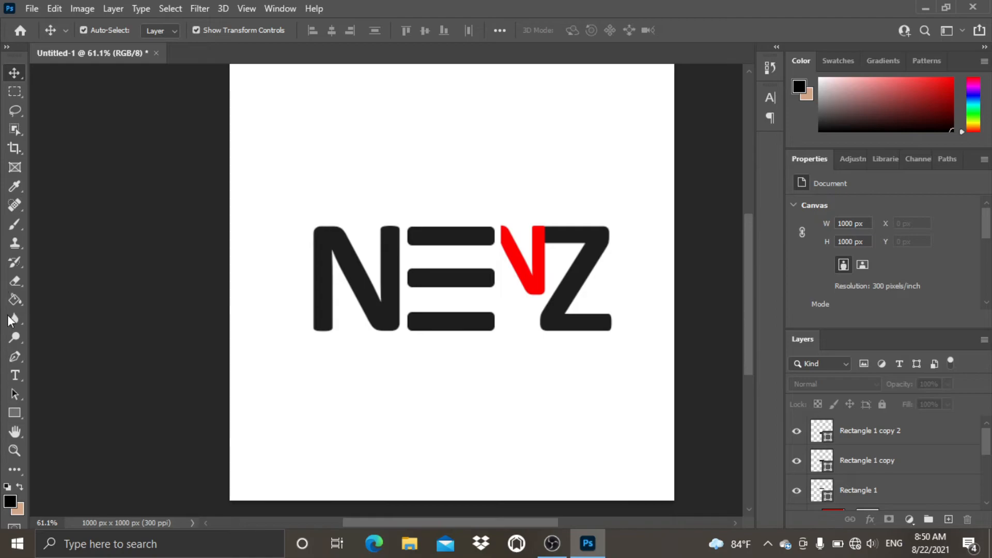
left_click(14, 375)
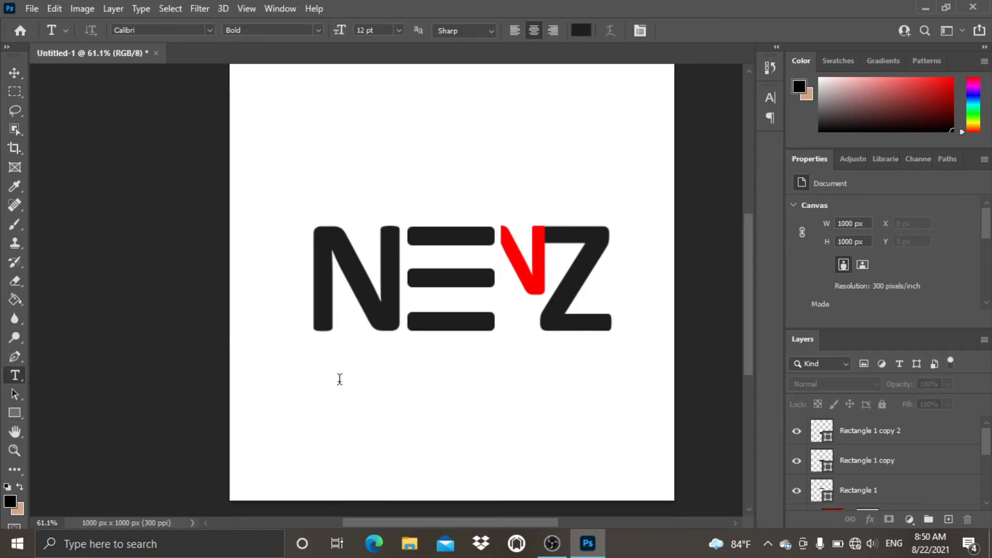
left_click(300, 396)
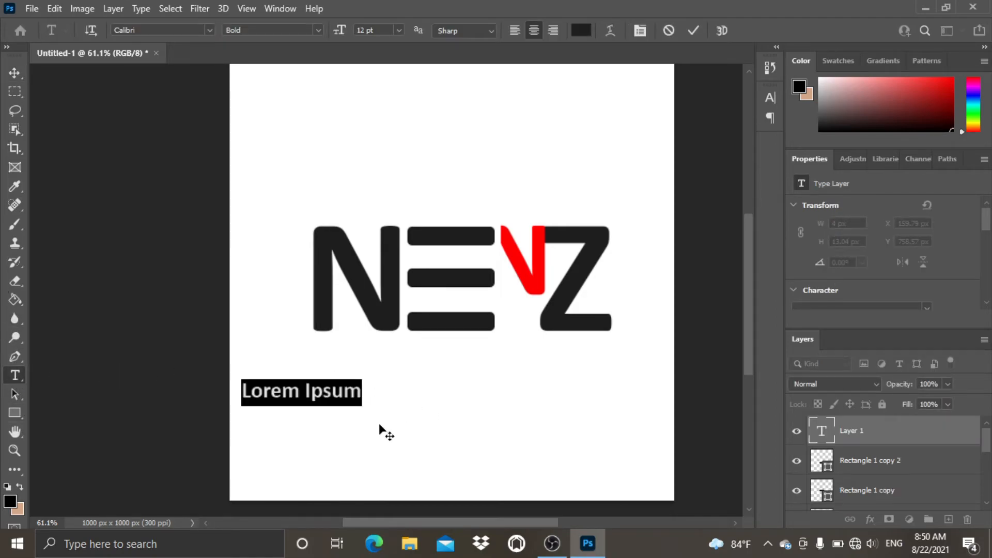
type("N")
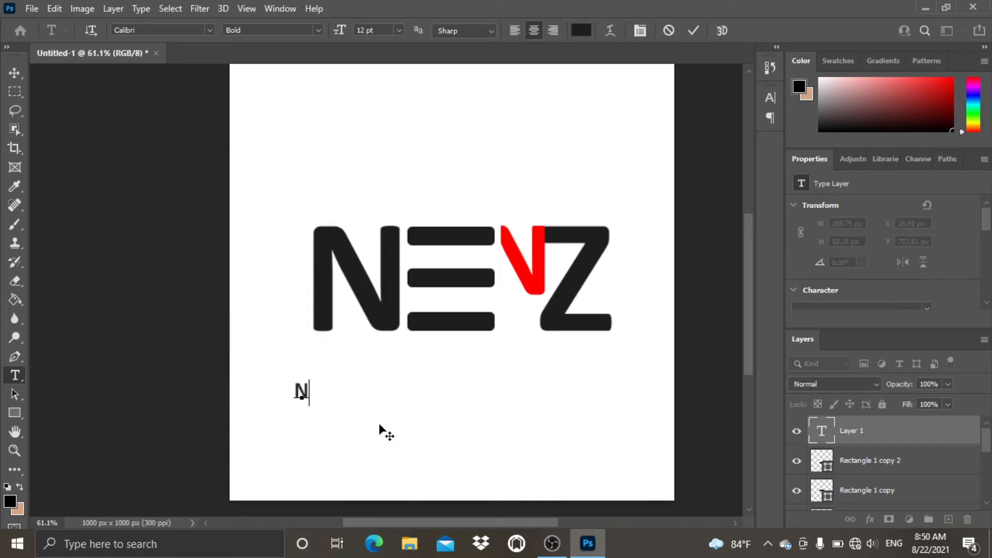
type("EZ S")
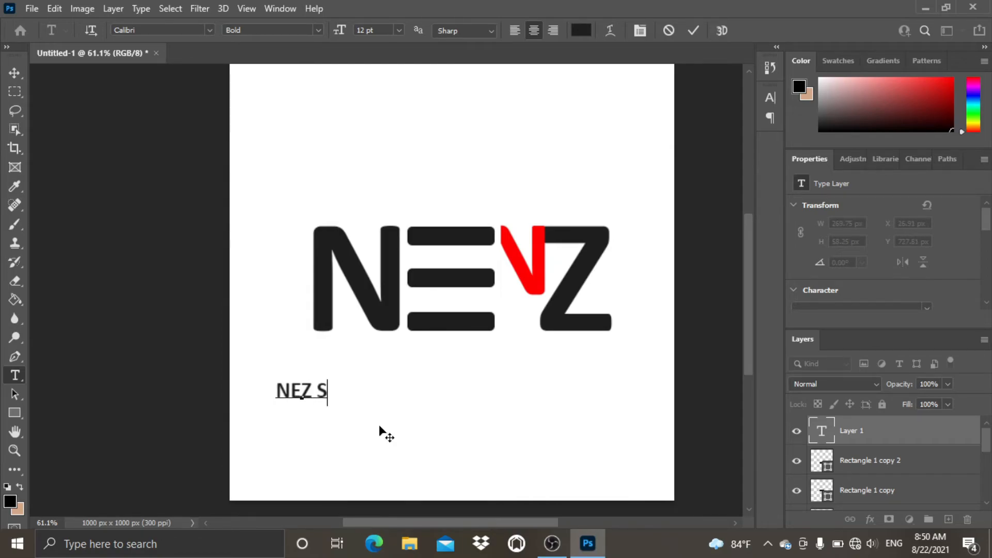
type("TUDIO")
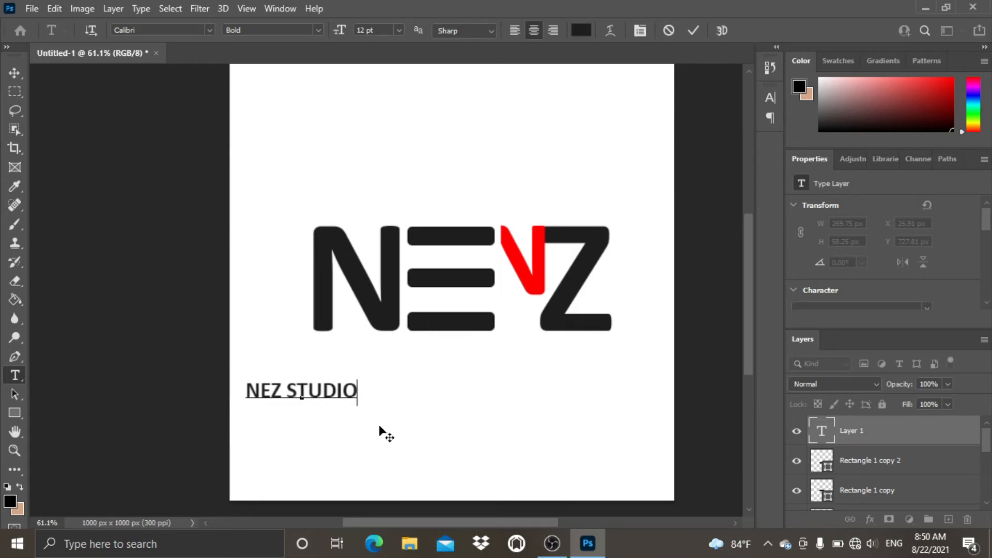
Step: Set the NEZ STUDIO text in Raleway SemiBold and move it to the middle directly beneath the lettermark
left_click_drag(358, 389, 206, 390)
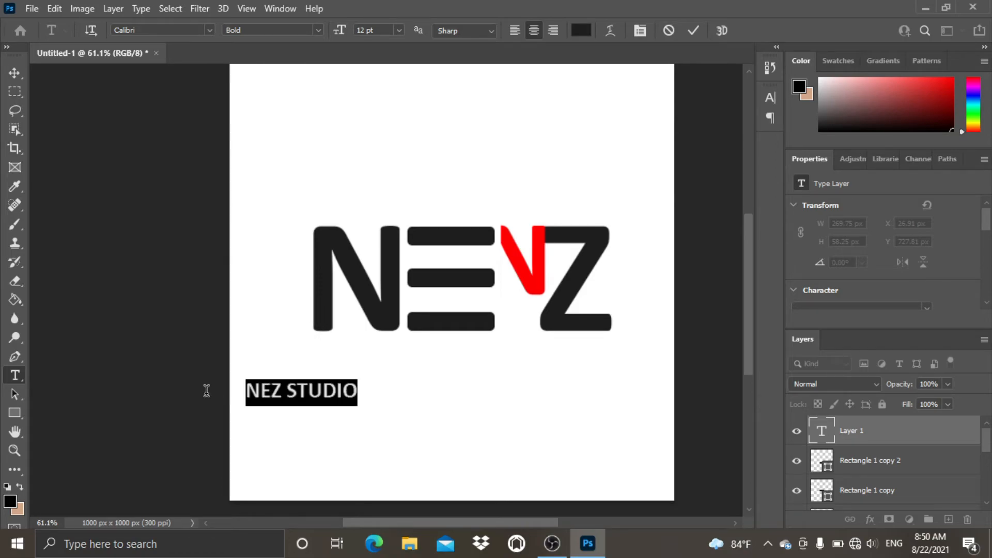
left_click(190, 31)
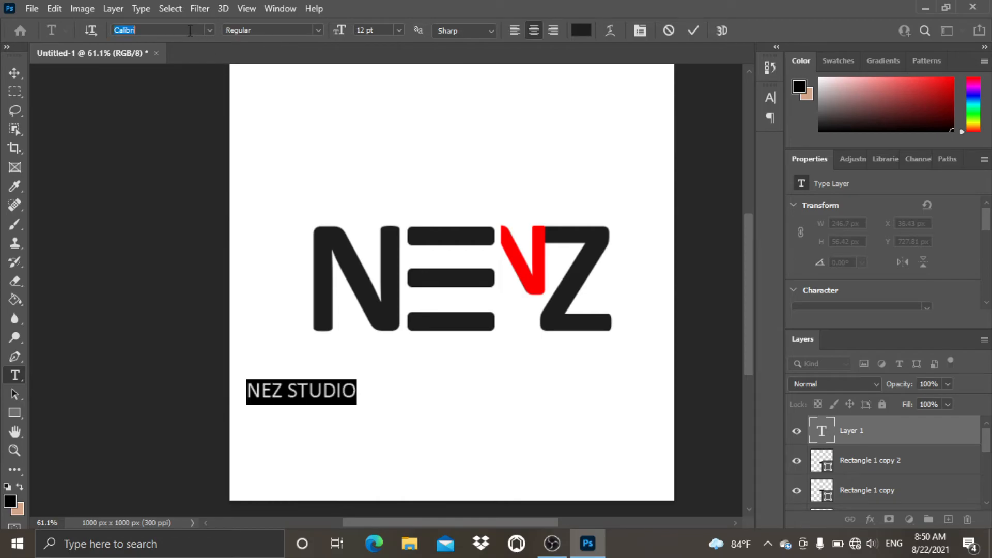
type("ra")
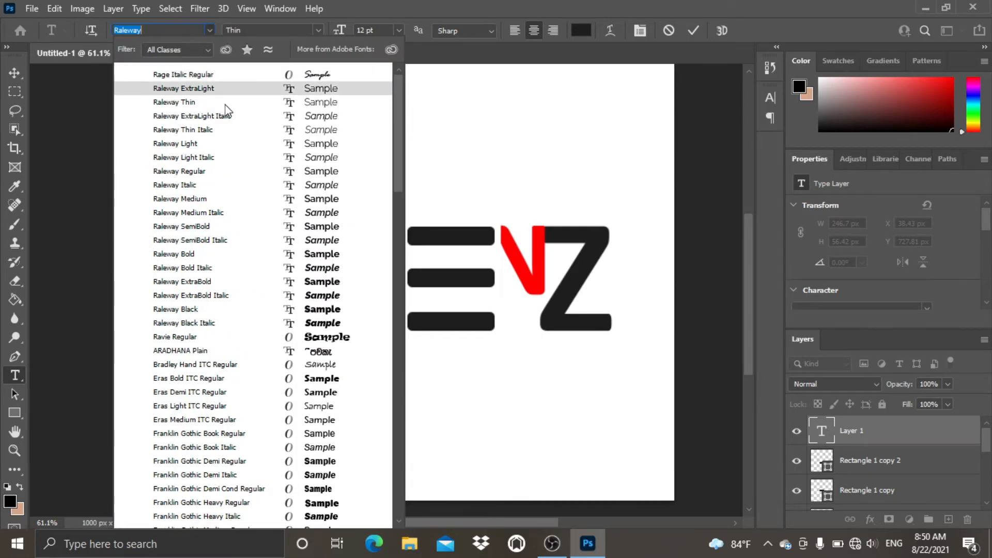
left_click(262, 227)
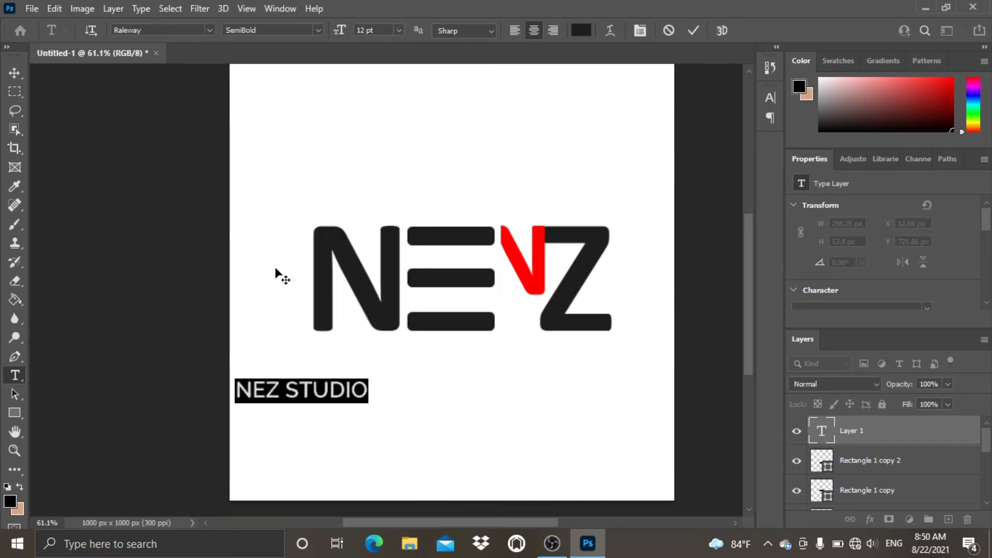
left_click(22, 72)
left_click_drag(308, 393, 463, 353)
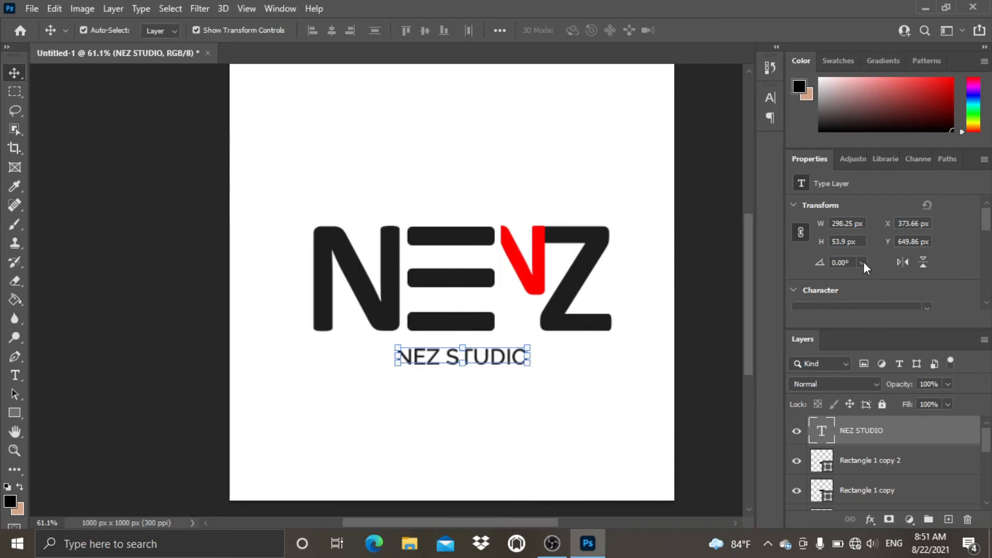
Step: Increase the tracking of the NEZ STUDIO text to 840 so it spans the full width of the lettermark
scroll(864, 264, "down", 2)
scroll(862, 246, "up", 2)
scroll(866, 251, "down", 3)
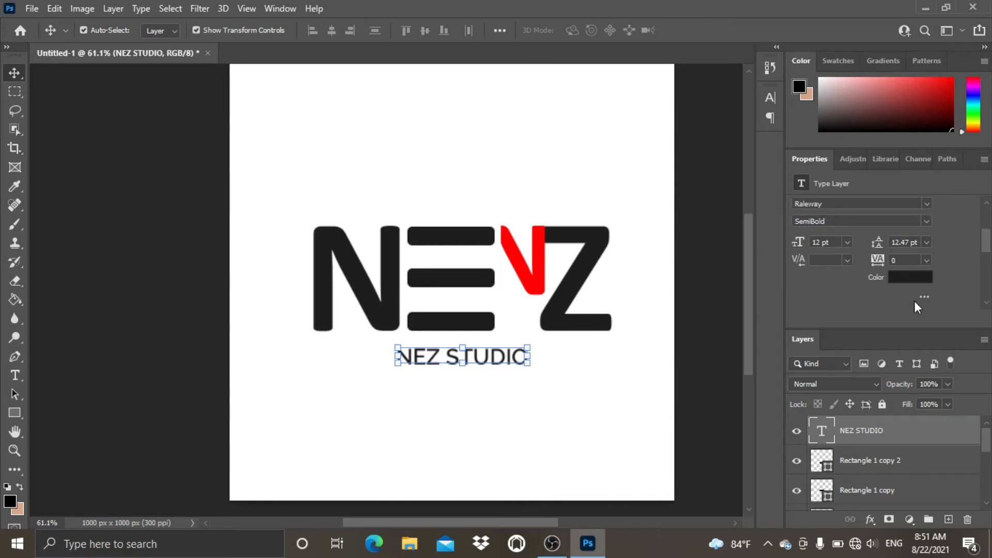
left_click(926, 260)
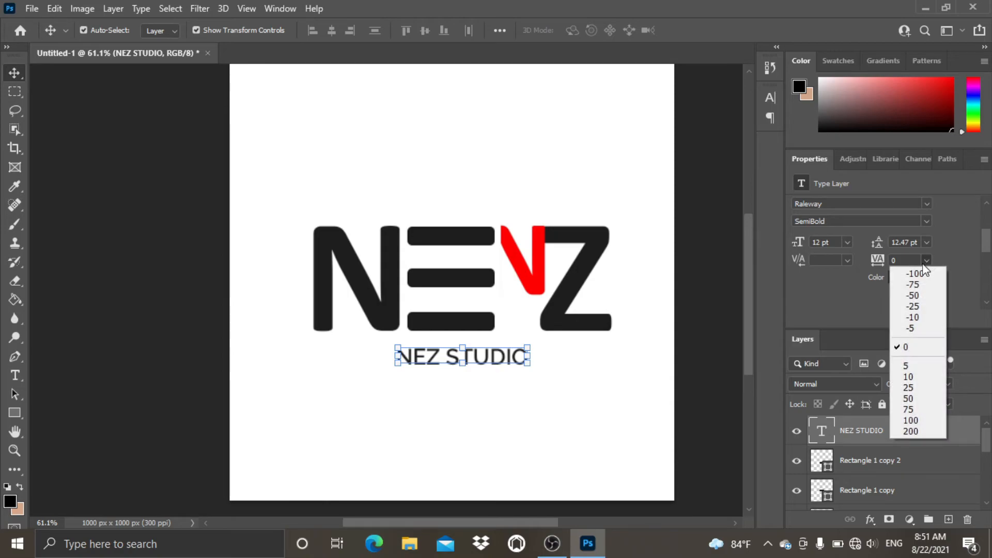
left_click(914, 406)
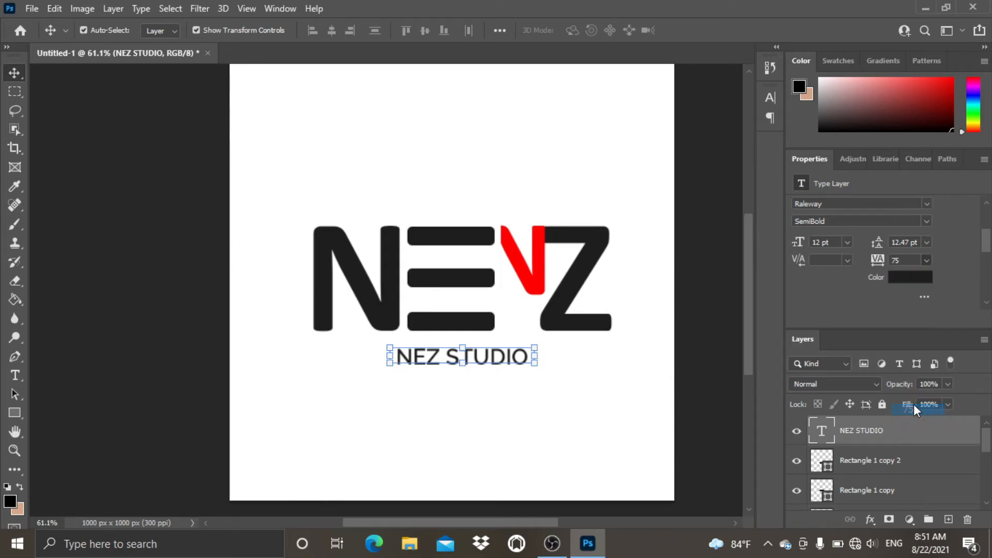
mouse_move(870, 261)
left_mouse_down()
mouse_move(902, 257)
mouse_move(889, 260)
left_mouse_up()
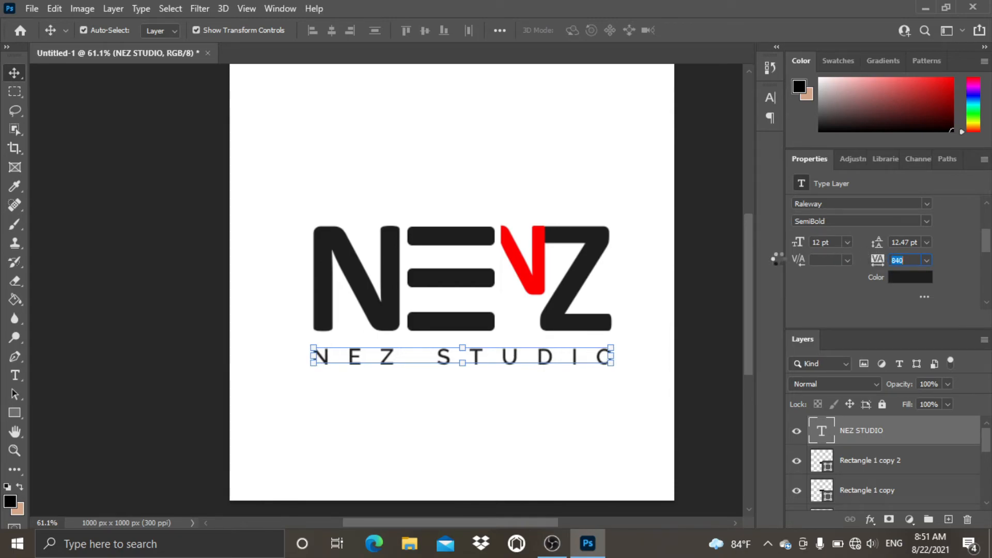
left_click(713, 263)
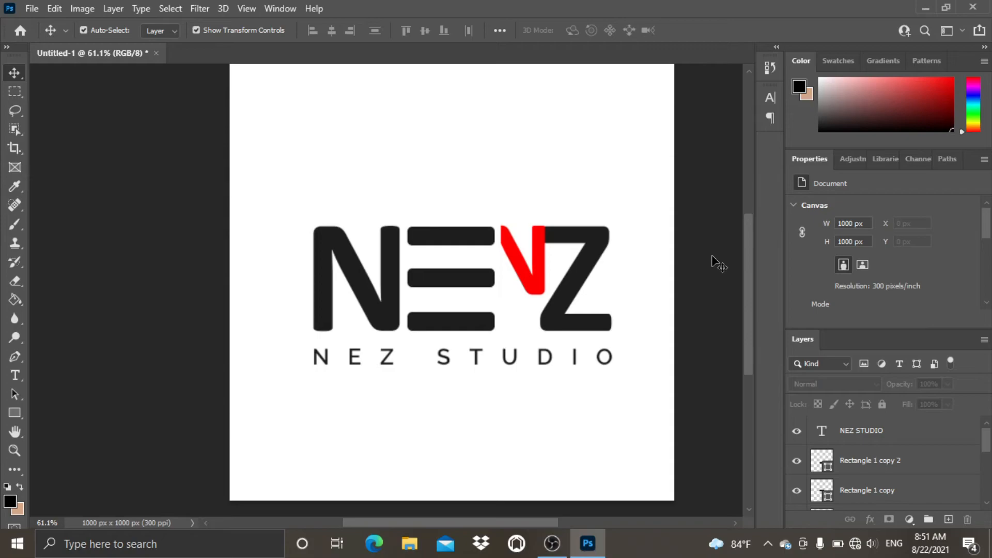
Step: Select all logo pieces, show the rulers, and add a vertical guide at 500 px and a horizontal guide through the selection's middle
scroll(700, 240, "up", 1)
scroll(699, 236, "down", 1)
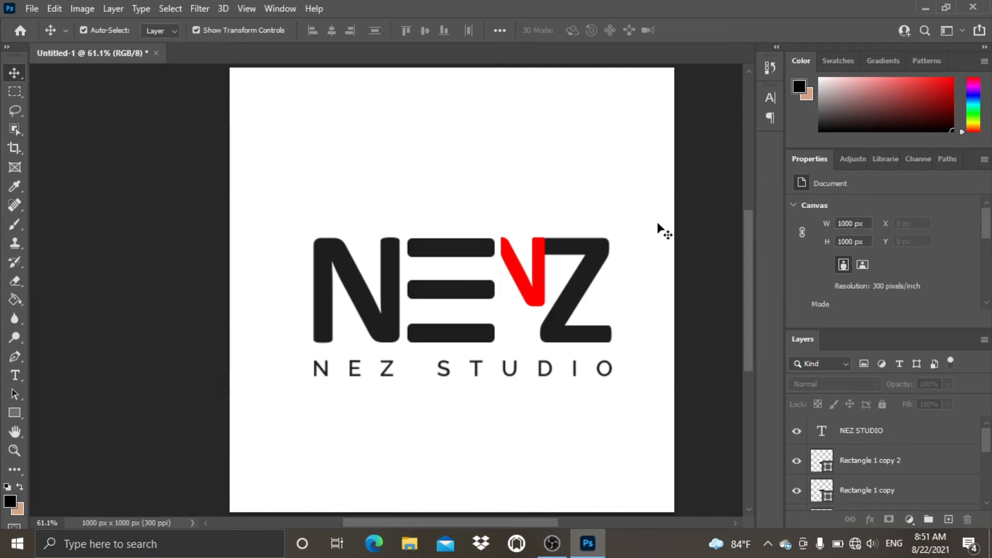
left_click_drag(186, 102, 663, 415)
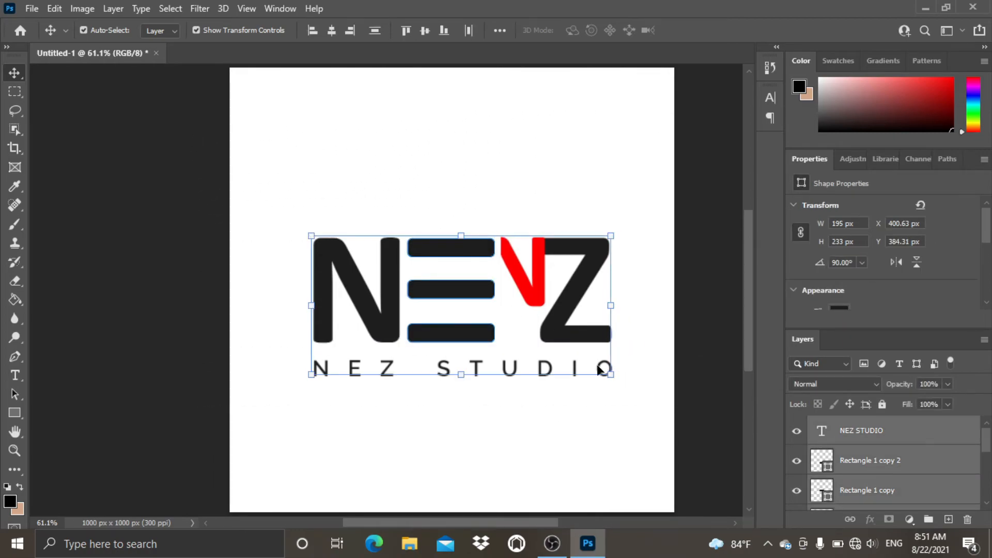
left_click(240, 8)
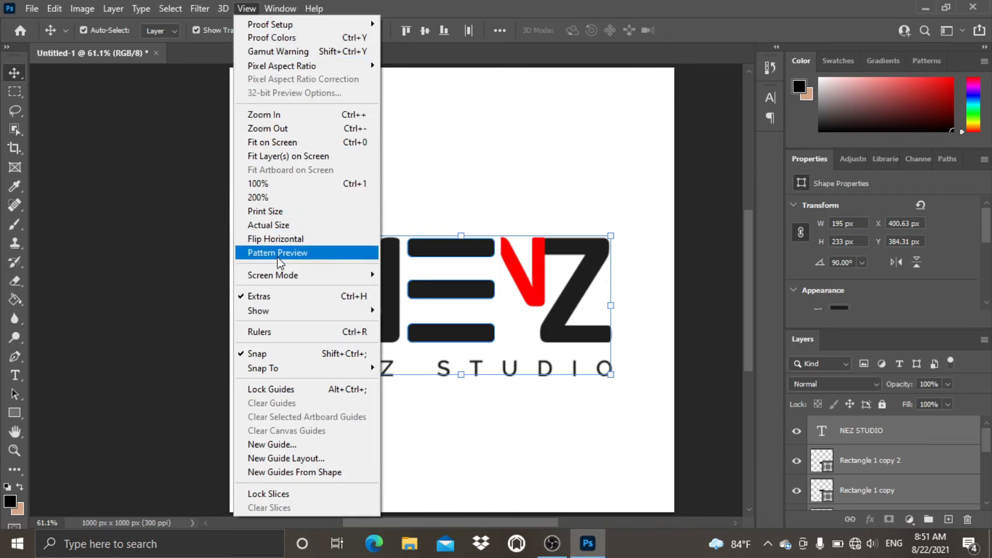
left_click(272, 332)
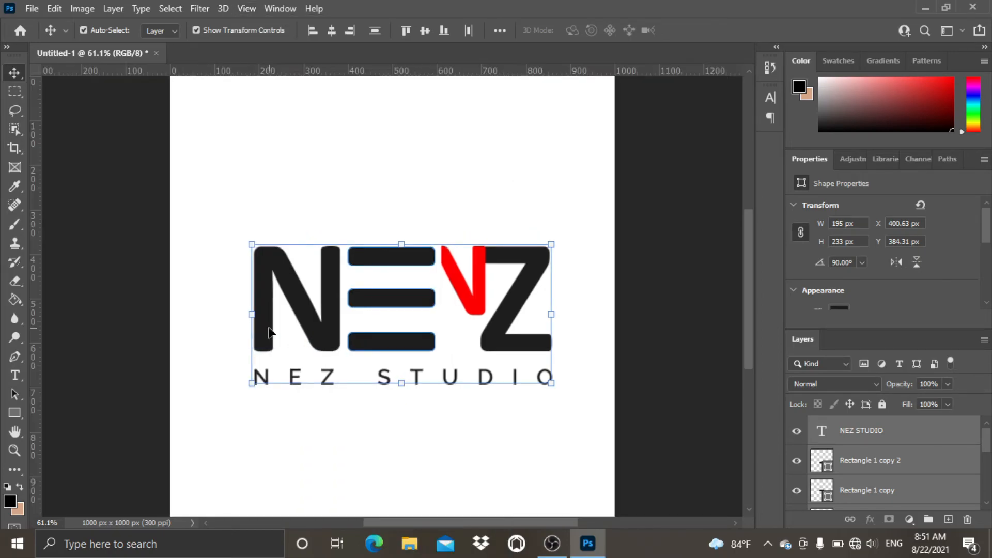
left_click_drag(35, 227, 393, 227)
left_click_drag(439, 72, 406, 315)
Step: Shift the whole selected logo 2 px left and 2 px down relative to the guides and deselect it
key("z")
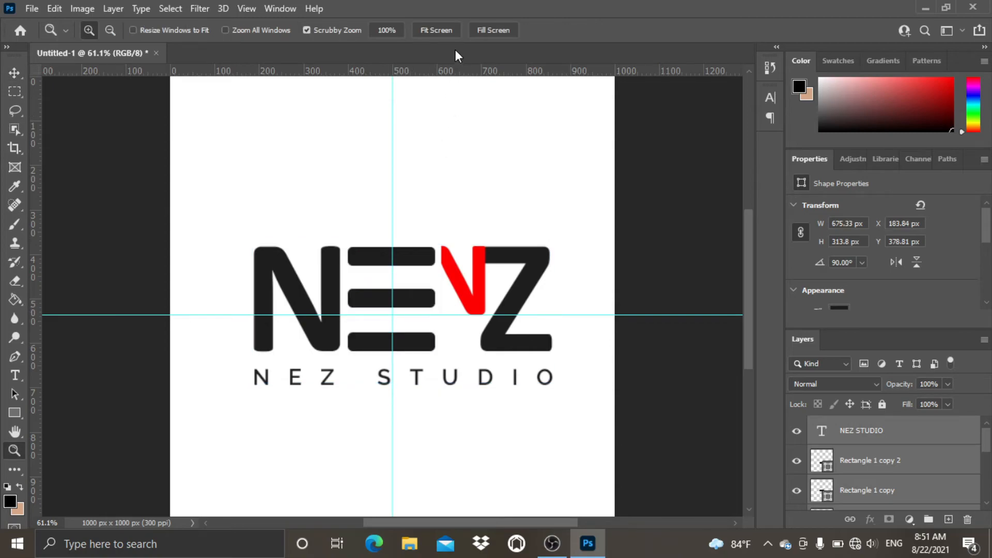
left_click(448, 31)
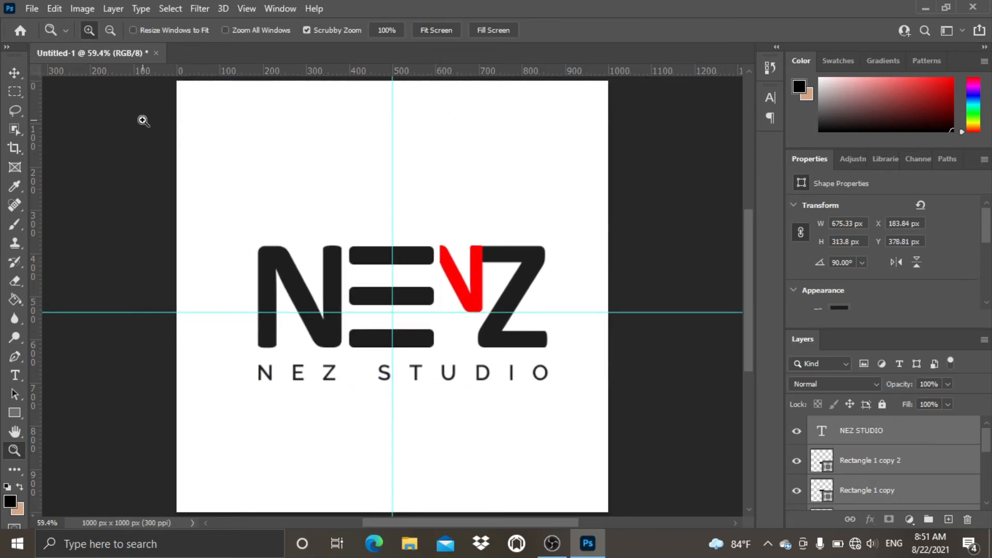
left_click(16, 77)
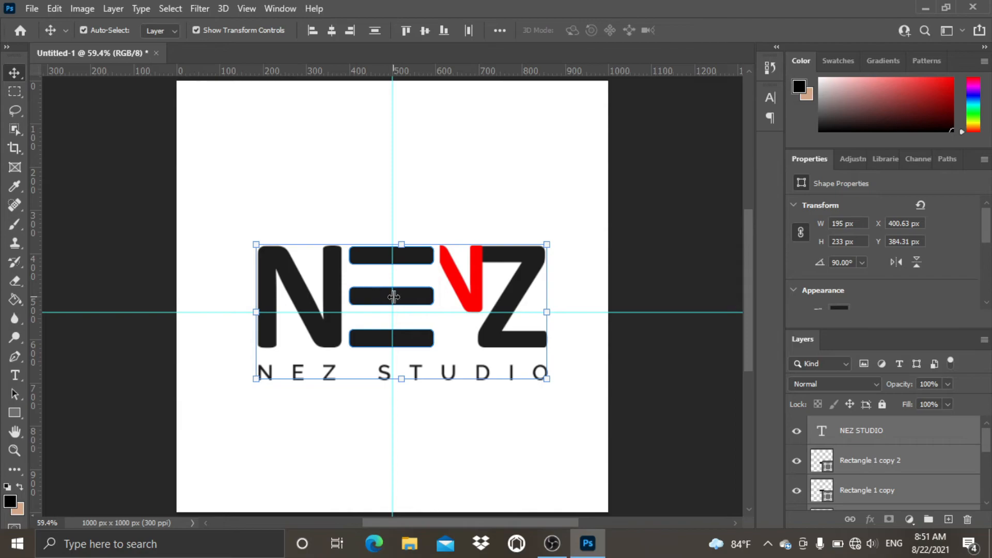
mouse_move(366, 304)
left_mouse_down()
mouse_move(367, 295)
mouse_move(362, 304)
left_mouse_up()
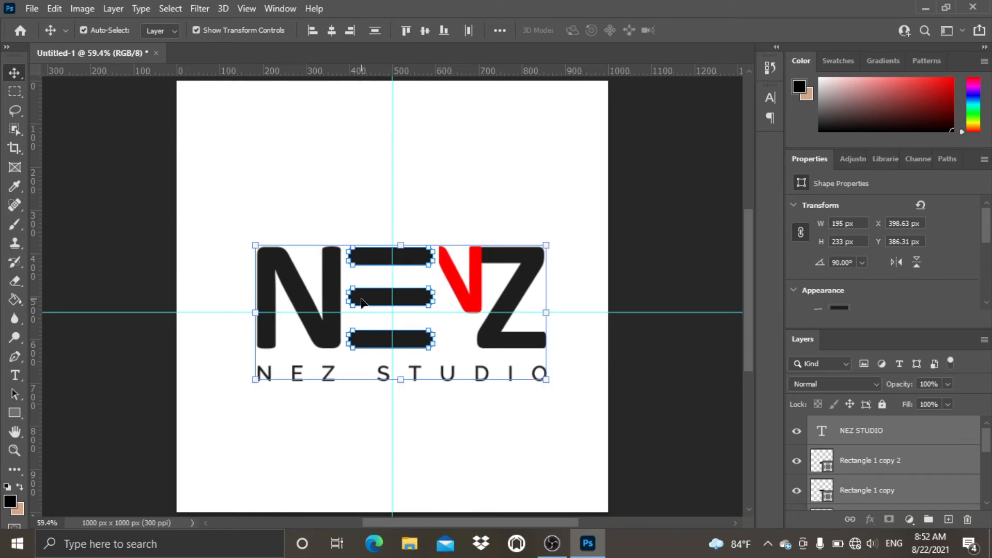
left_click(658, 230)
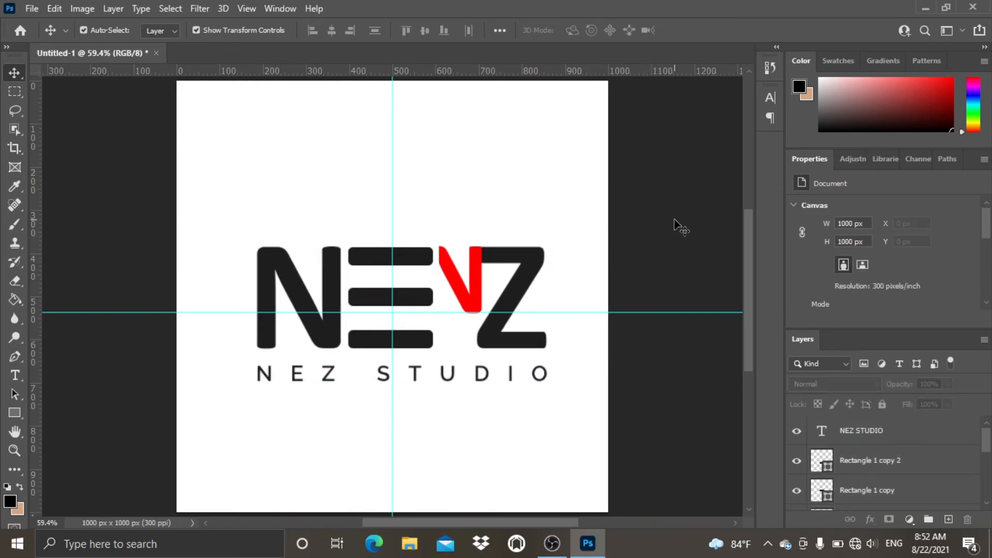
Step: Draw a thin vertical rectangle about 5 × 67 px across the Z's top bar beside the red stem and fill it white
scroll(339, 279, "up", 5)
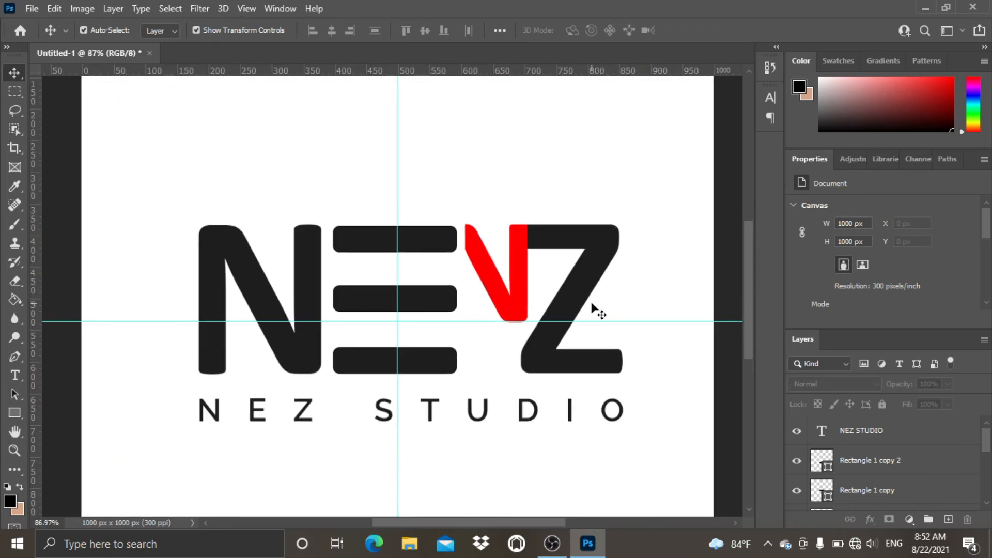
scroll(591, 303, "down", 1)
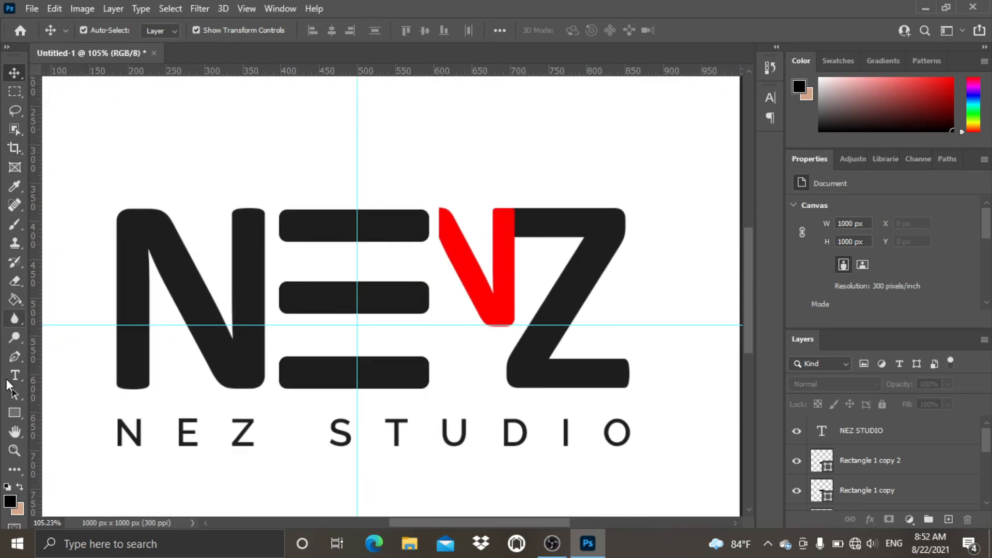
left_click(5, 412)
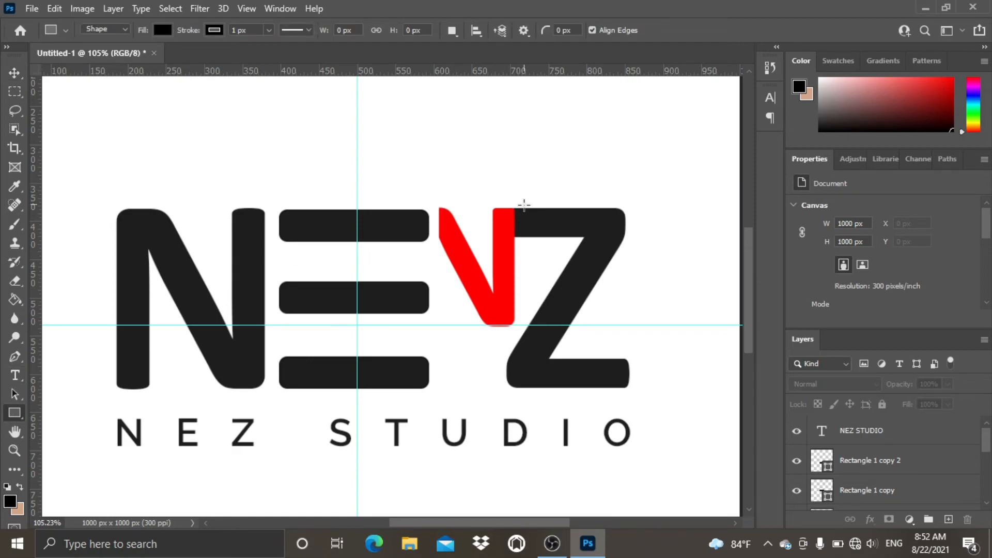
left_click_drag(517, 194, 520, 242)
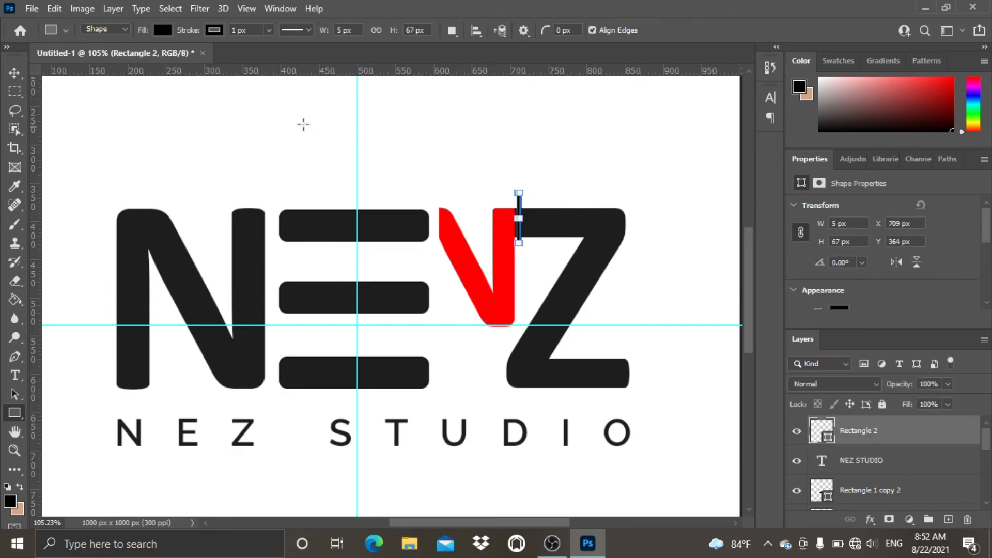
left_click(162, 30)
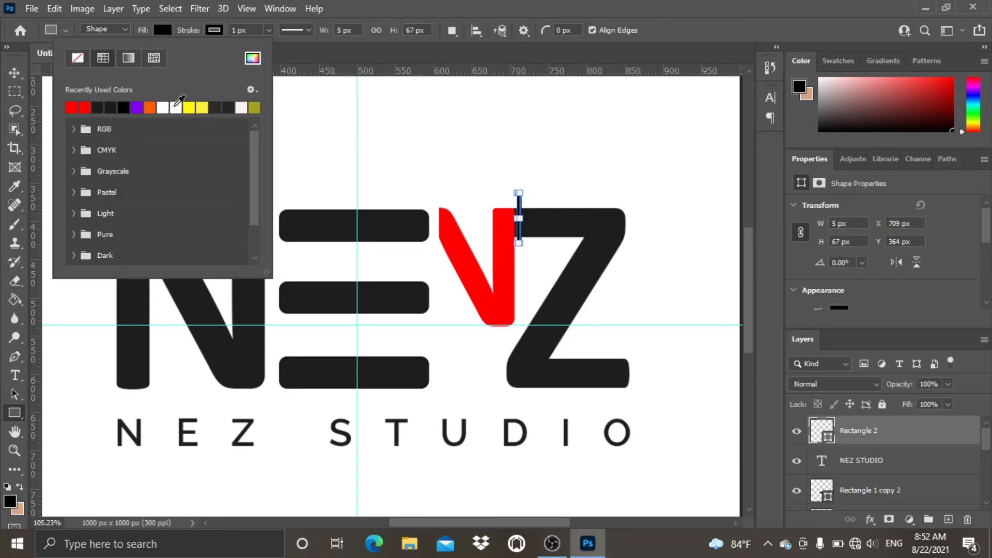
left_click(172, 105)
Step: Remove the stroke from the thin white rectangle on the Z and deselect it
left_click(11, 69)
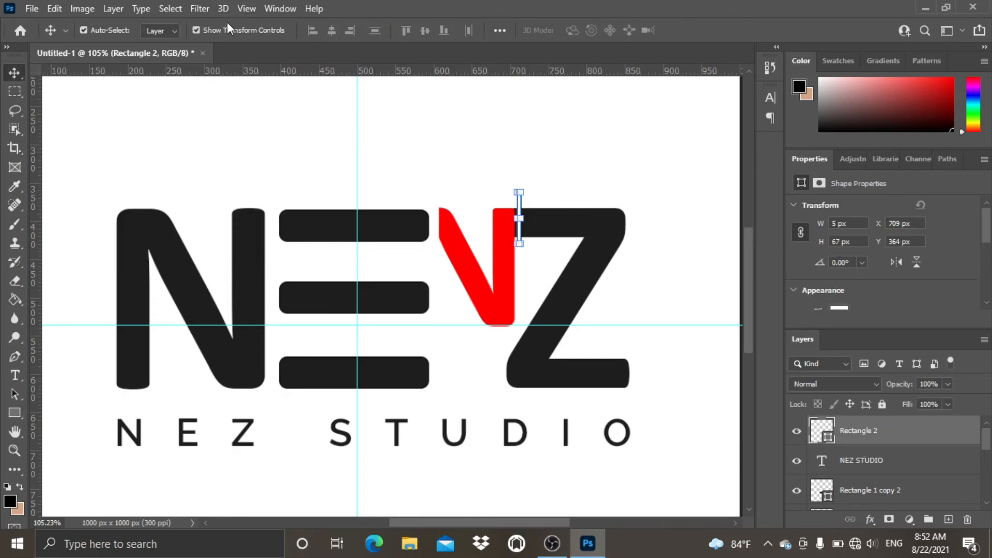
left_click(14, 413)
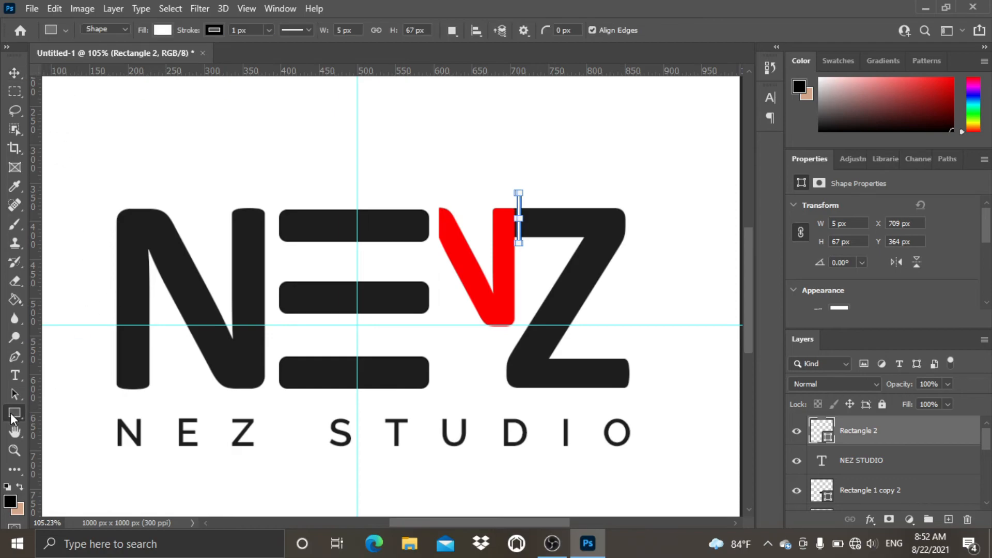
left_click(215, 31)
left_click(129, 58)
left_click(14, 73)
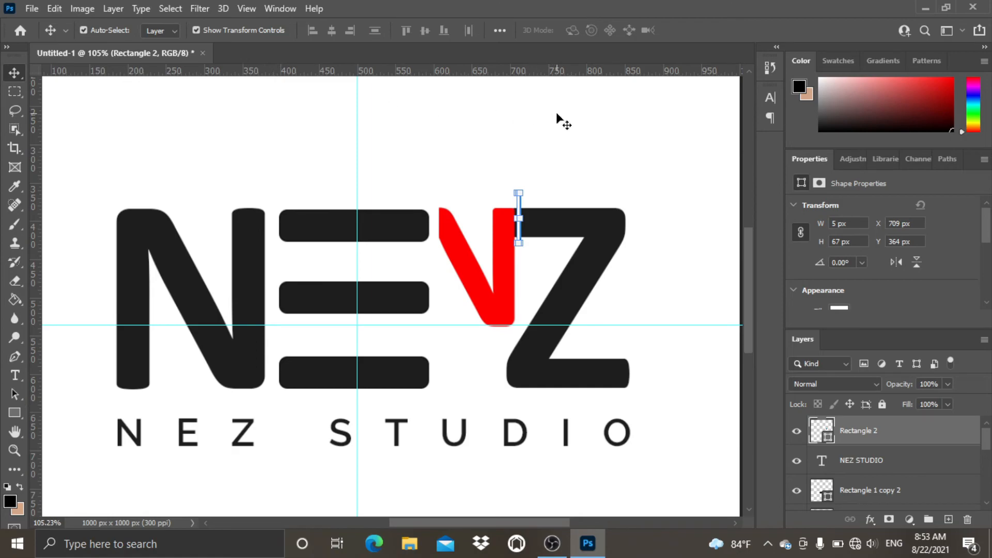
left_click(573, 150)
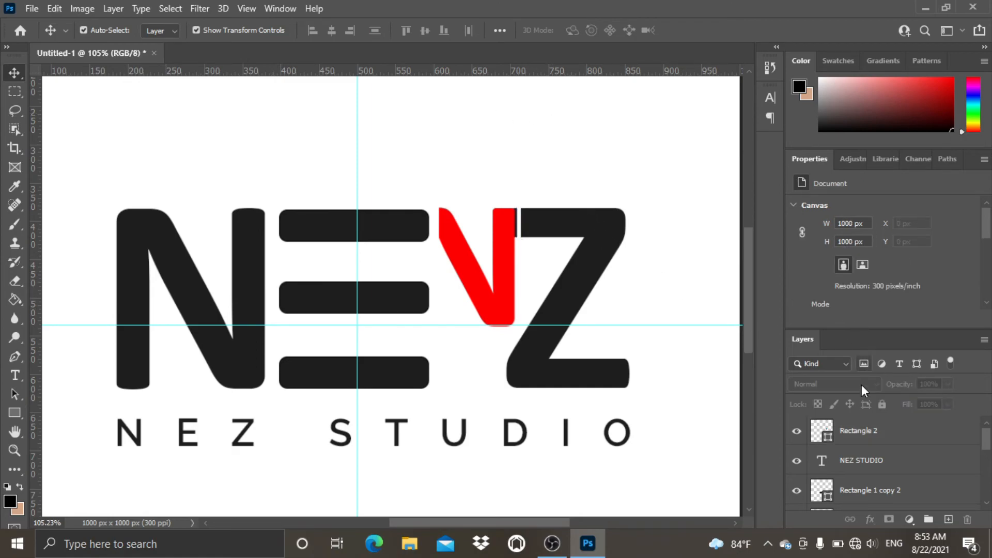
Step: Nudge the white rectangle 18 px right along the Z's top bar
left_click(880, 440)
key("Right")
key("Right")
left_click(666, 195)
key("ctrl+0")
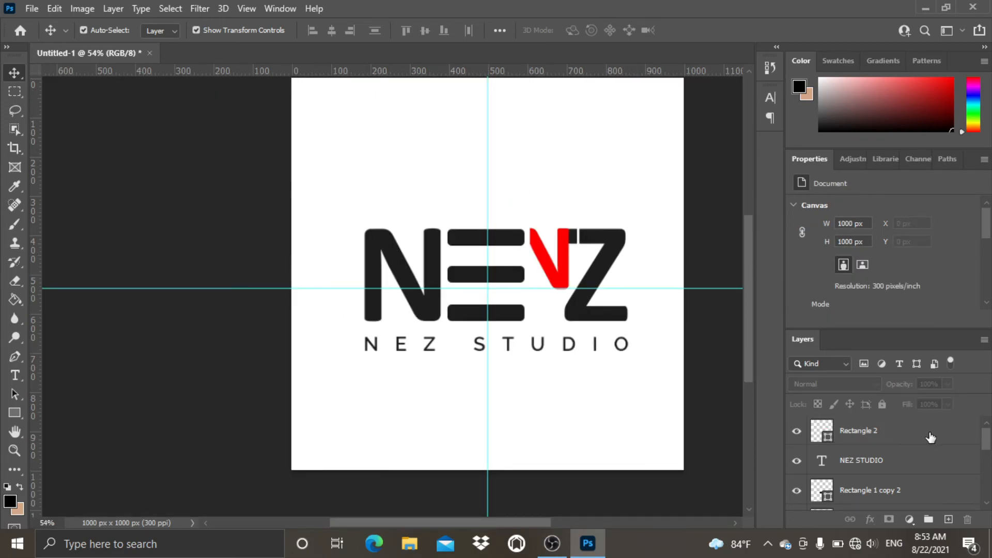
Step: Clip Rectangle 2 to the Z layer and enlarge it to about 39 px wide to cover the bar's end beside the red stem
left_click_drag(923, 436, 901, 459)
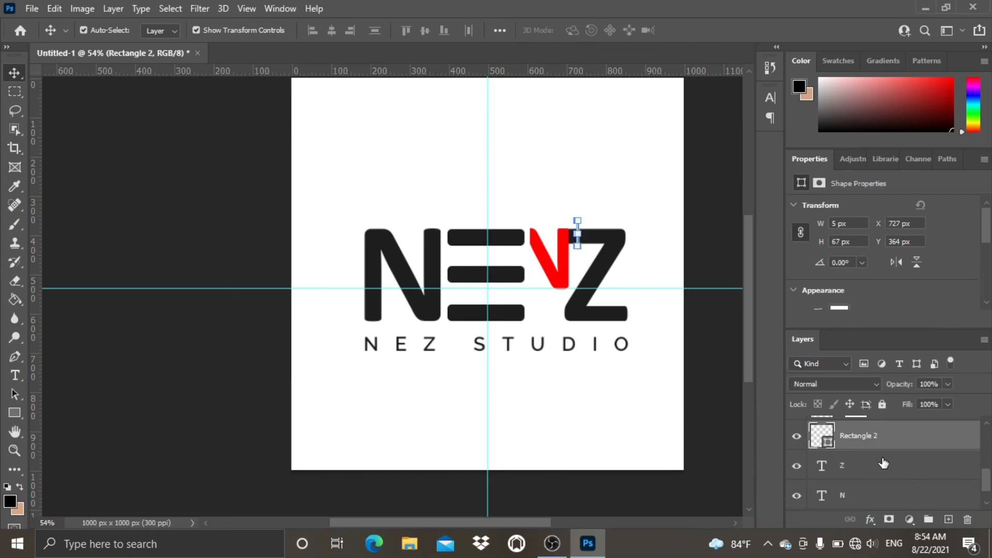
left_click(850, 449, "alt")
scroll(592, 220, "up", 1)
left_click_drag(583, 260, 577, 221)
key("Return")
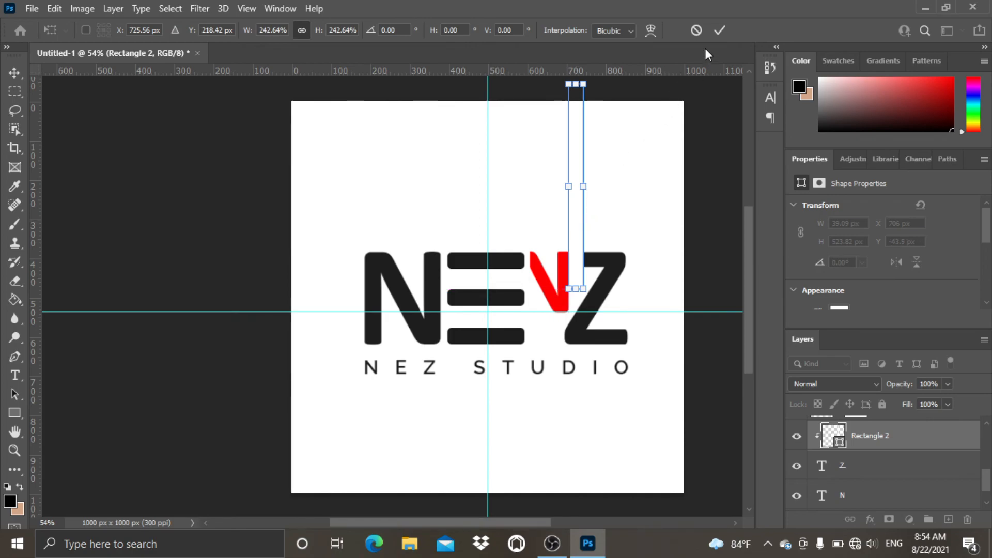
left_click(717, 30)
left_click(704, 147)
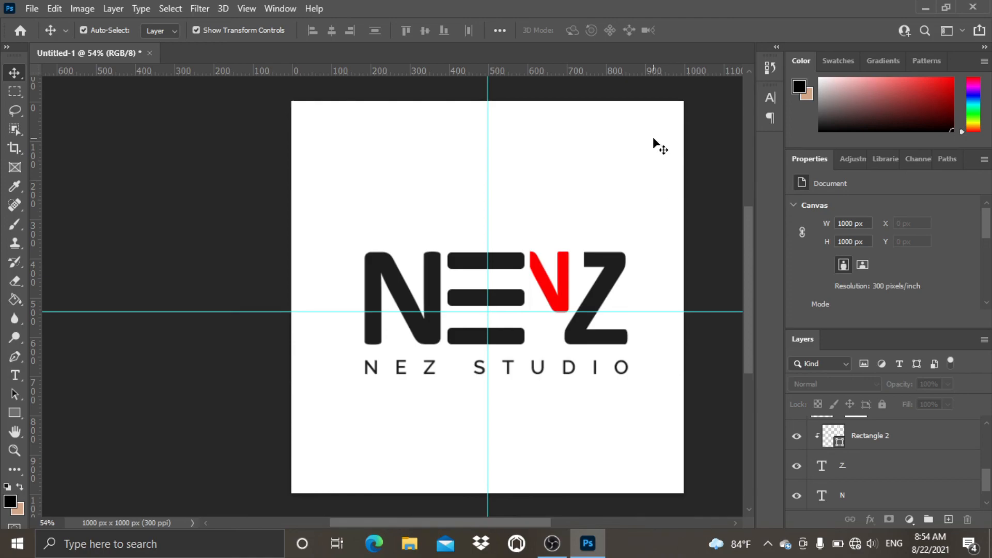
Step: Scale the clipped rectangle down to about 67%, about 26 px wide, keeping its edge against the red stem
left_click(929, 438)
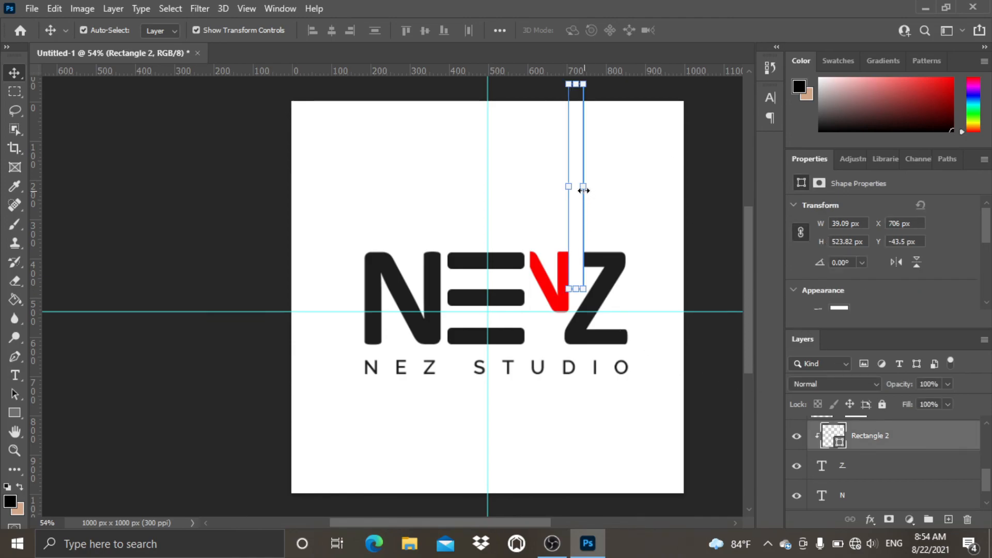
left_click_drag(582, 186, 576, 232)
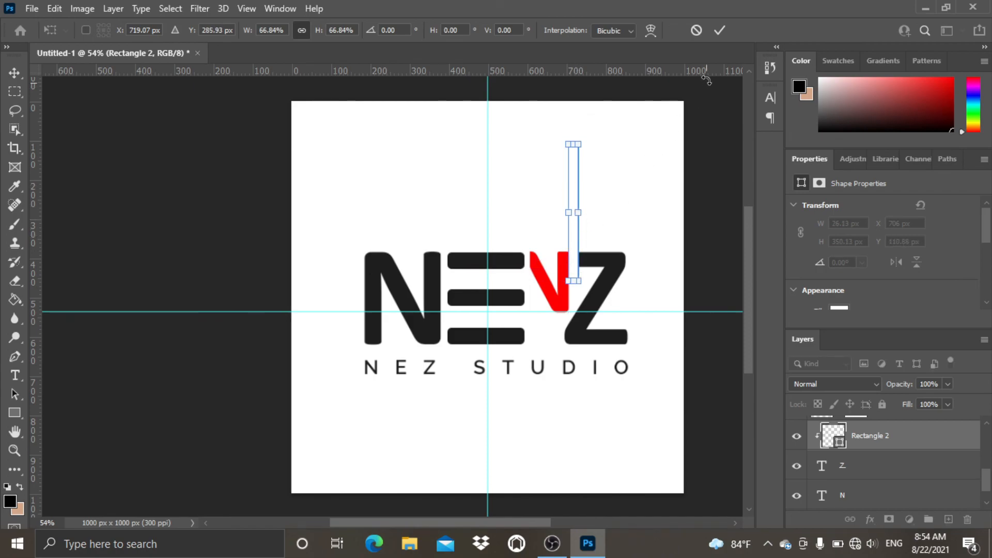
left_click(719, 30)
left_click(717, 165)
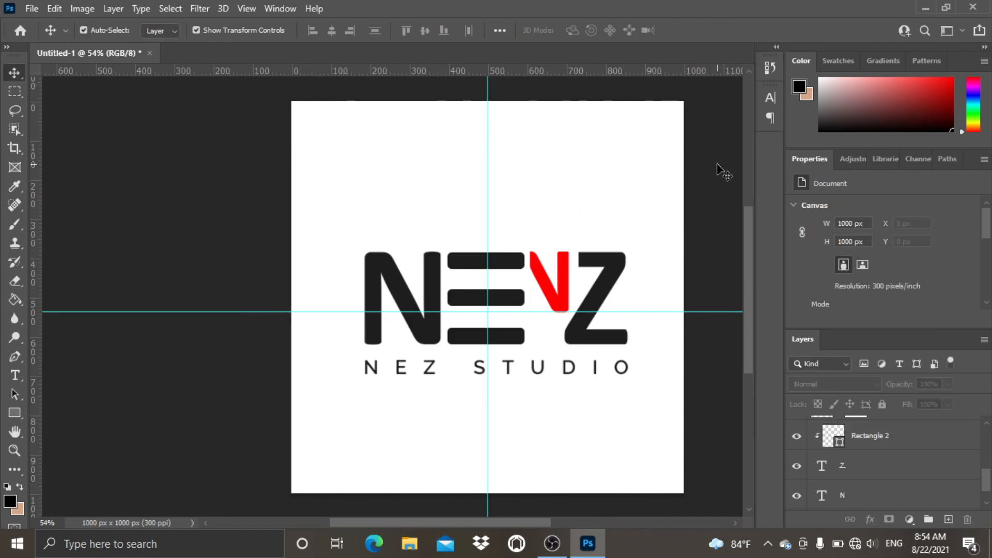
Step: Change the fill of the clipped Rectangle 2 to red ff0000
double_click(838, 443)
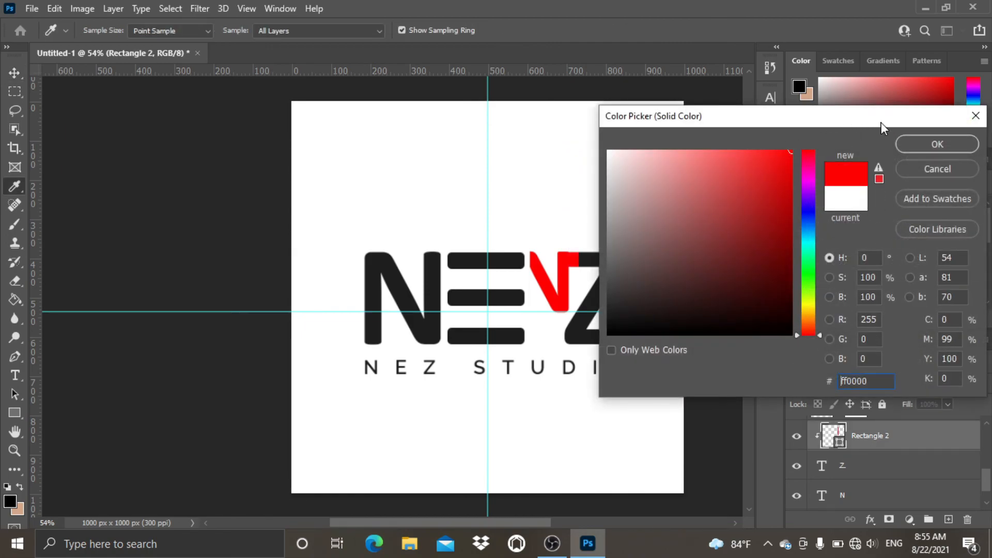
left_click(923, 140)
left_click(723, 165)
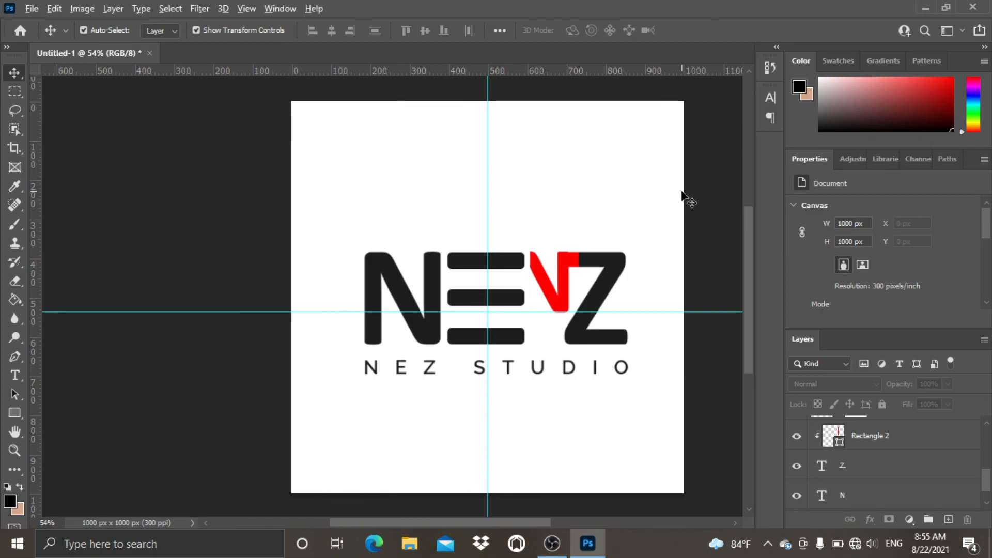
scroll(682, 196, "up", 1)
scroll(682, 196, "up", 1)
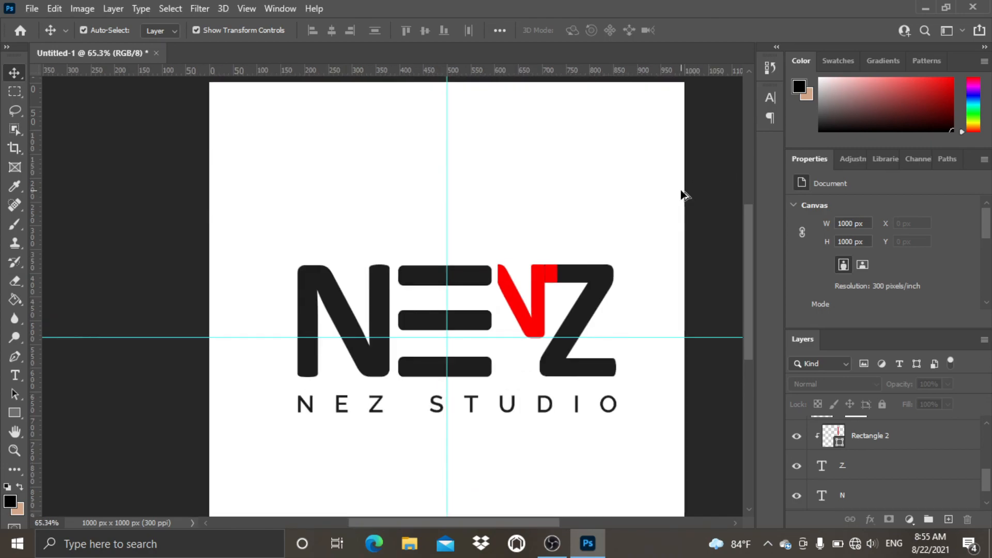
scroll(611, 211, "down", 1)
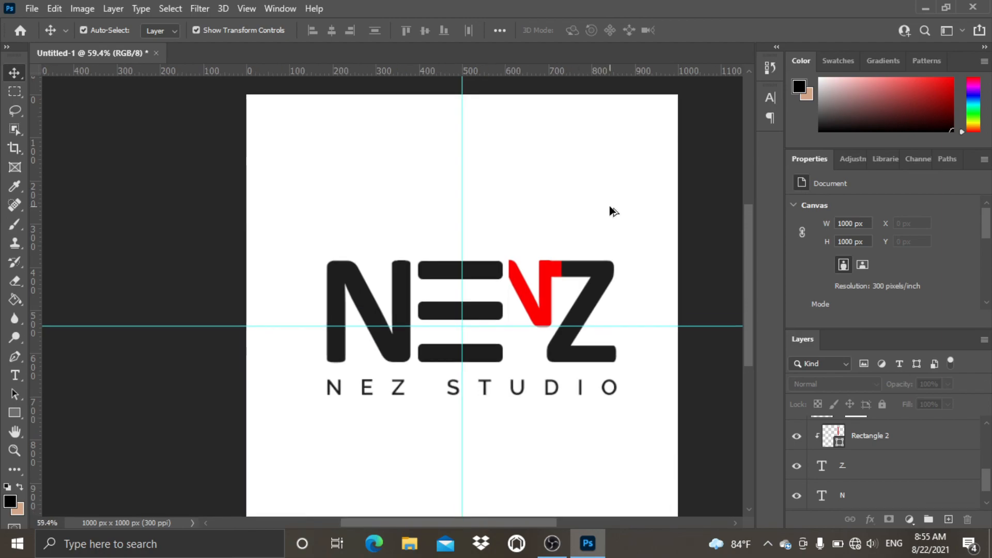
scroll(609, 206, "up", 1)
scroll(609, 205, "down", 2)
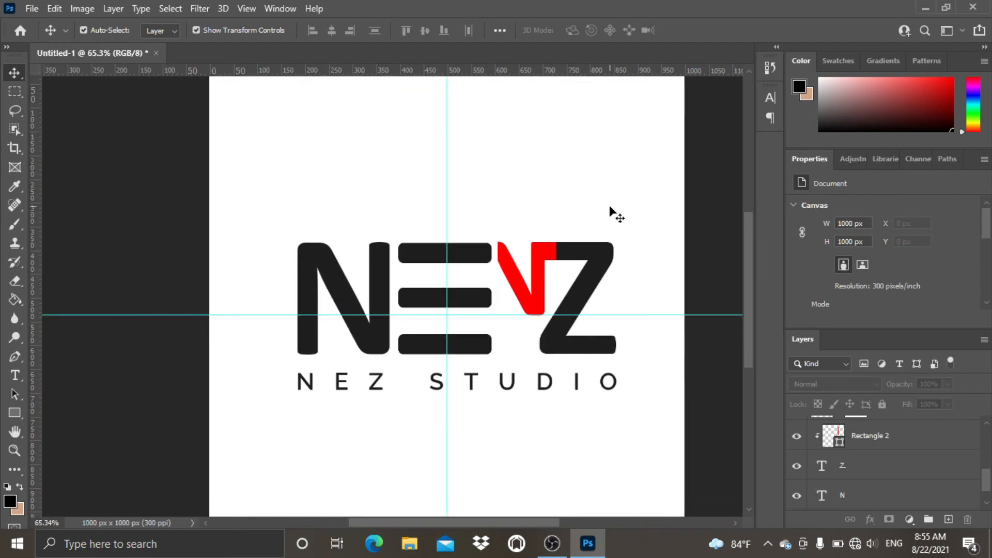